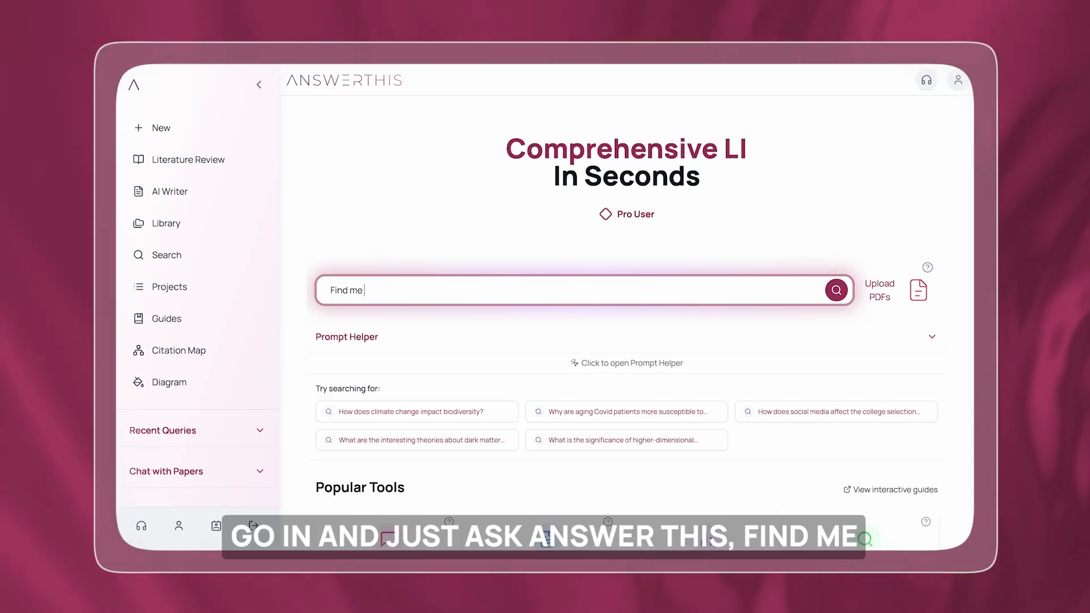
# Submit the query 'Find me gaps in research related to AI Ethics, and suggest me a topic for my research pa…'
pyautogui.write('Find me gaps in research')
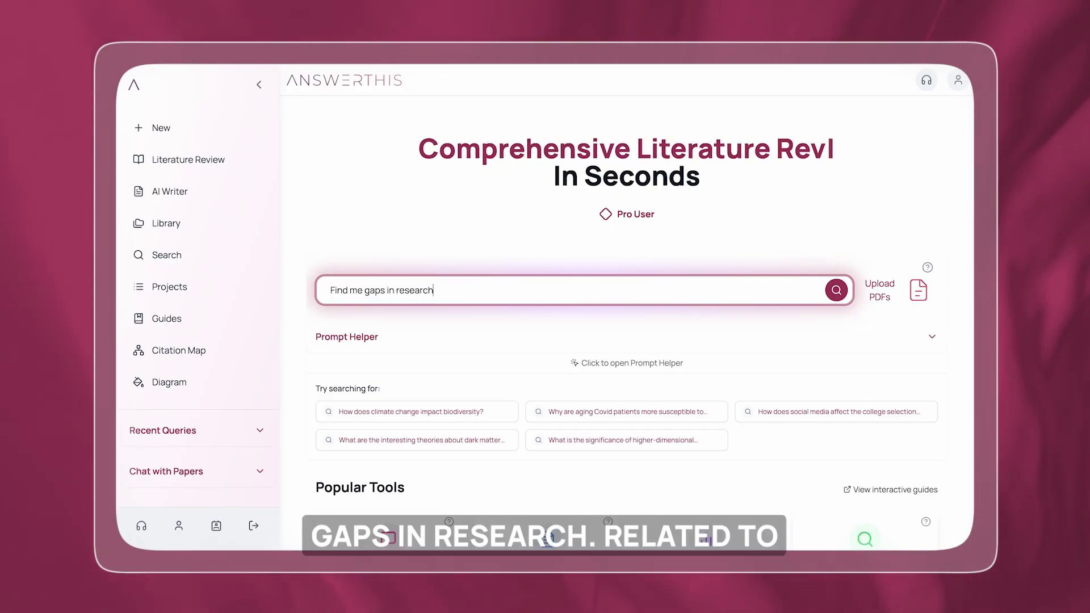
pyautogui.write(' related to AI Ethics, and suggest me a to')
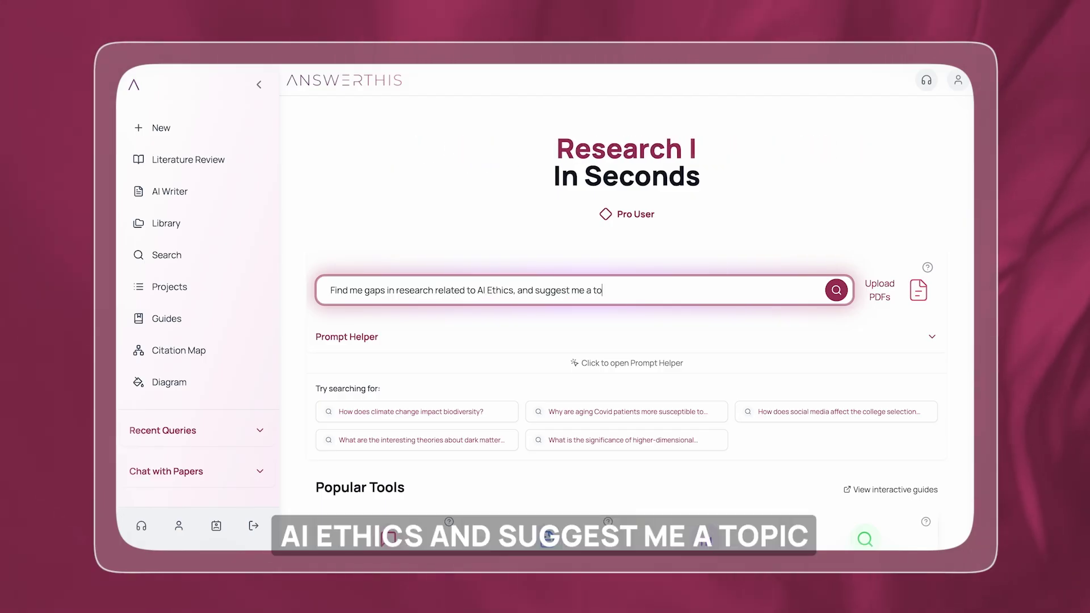
pyautogui.write('pic for my research pa')
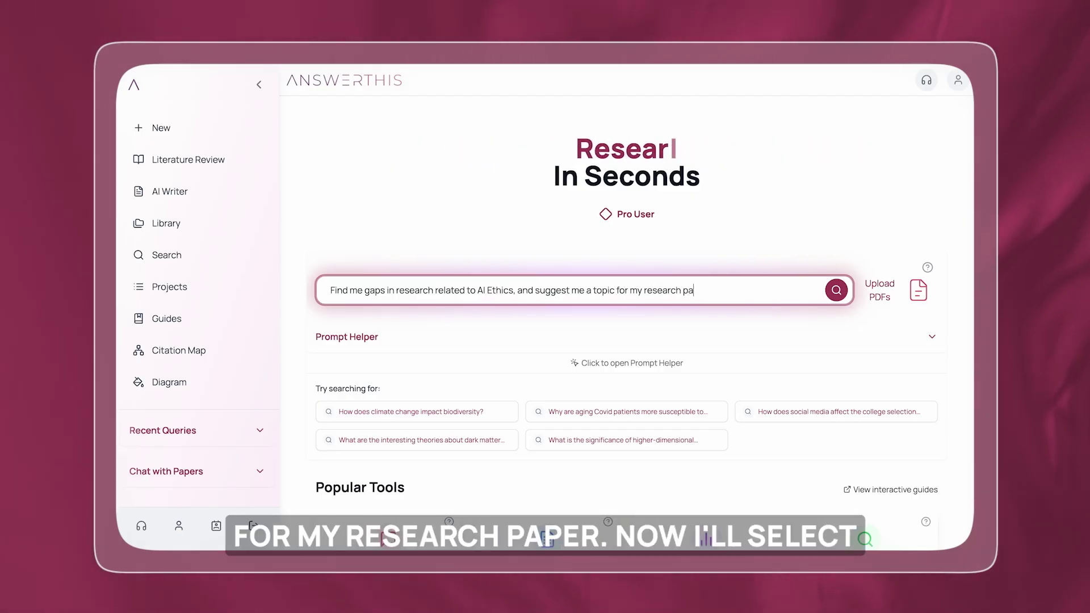
pyautogui.write('per')
pyautogui.press('Return')
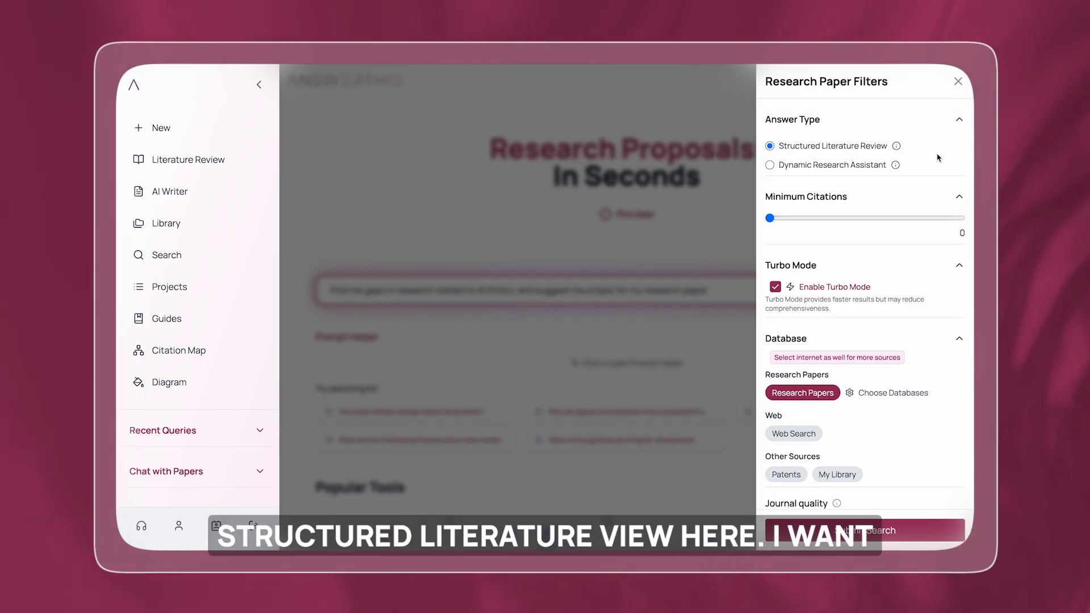
# Raise the Minimum Citations filter to 10
pyautogui.scroll(-1, 938, 158)
pyautogui.scroll(-2, 939, 158)
pyautogui.moveTo(770, 150); pyautogui.dragTo(864, 149)
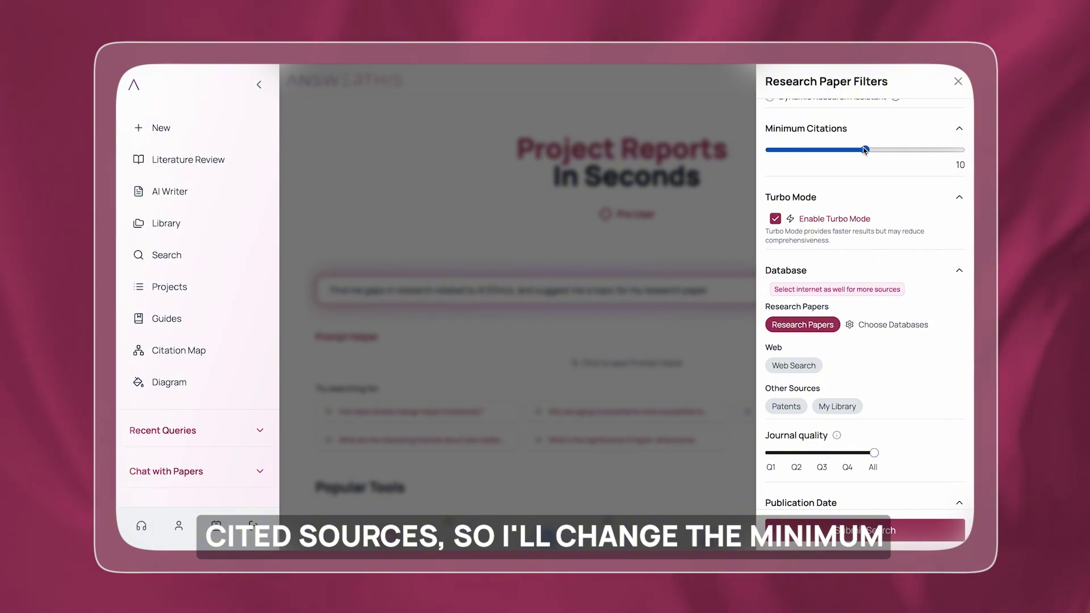
pyautogui.scroll(-4, 864, 149)
pyautogui.scroll(7, 864, 149)
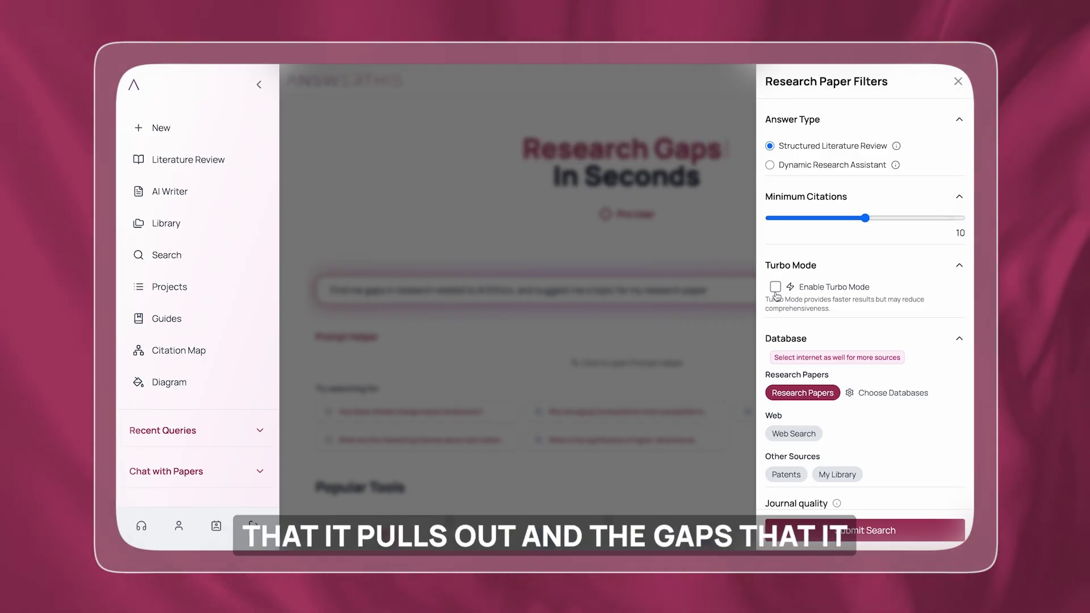
pyautogui.scroll(-6, 776, 295)
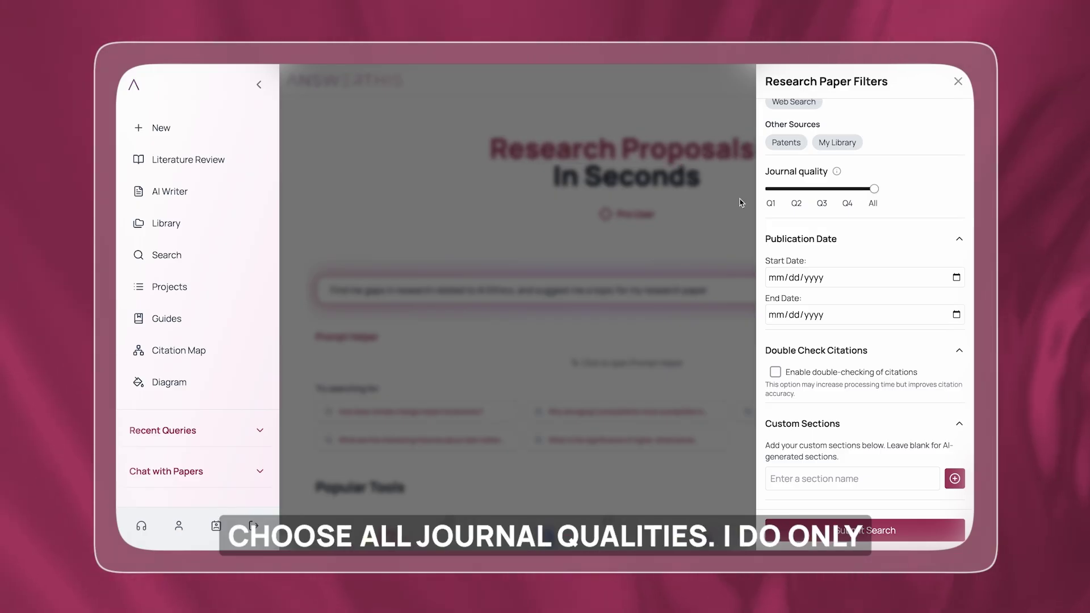
# Set the publication start date to 03/17/2020 and submit the search
pyautogui.click(957, 278)
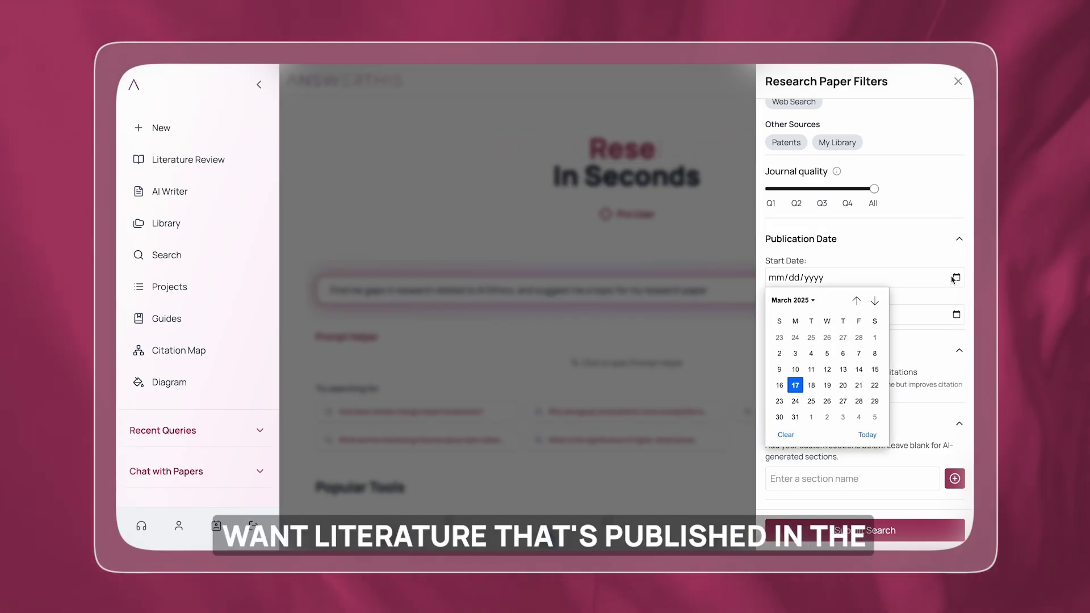
pyautogui.click(856, 267)
pyautogui.click(957, 278)
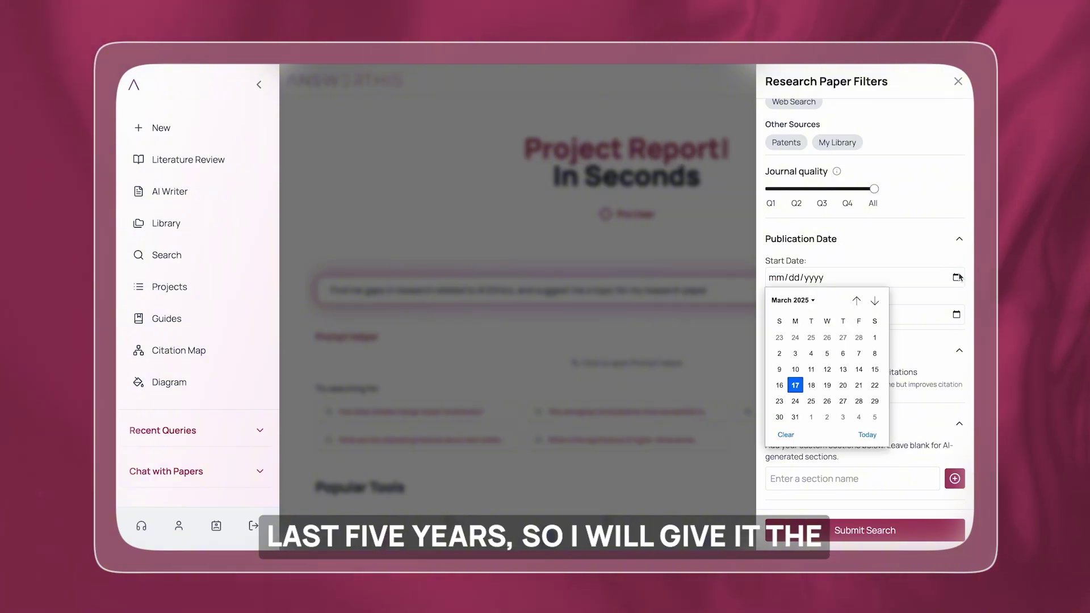
pyautogui.click(863, 300)
pyautogui.click(830, 300)
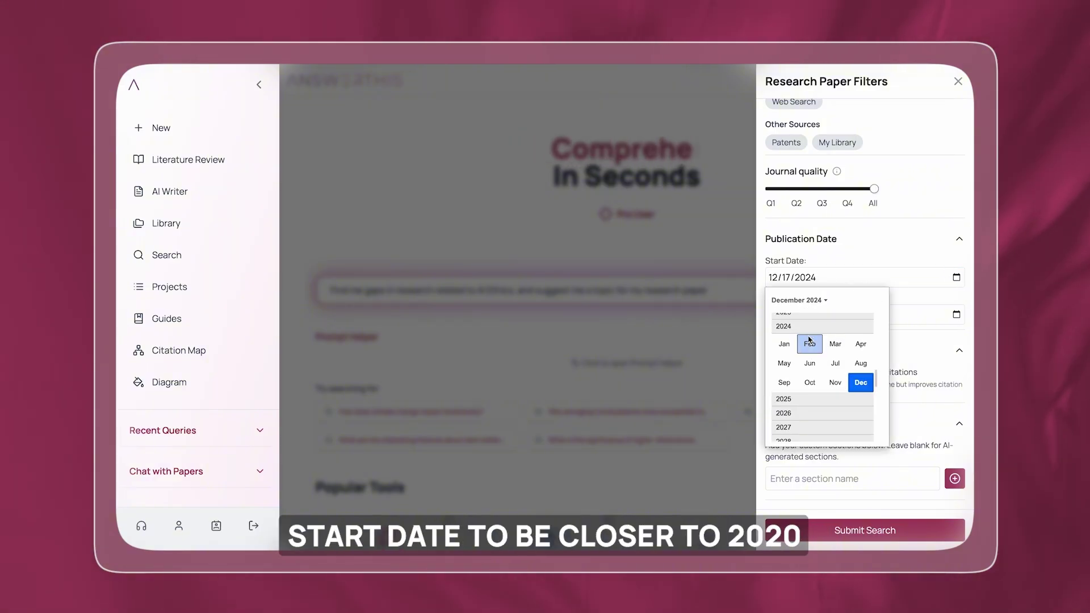
pyautogui.click(795, 324)
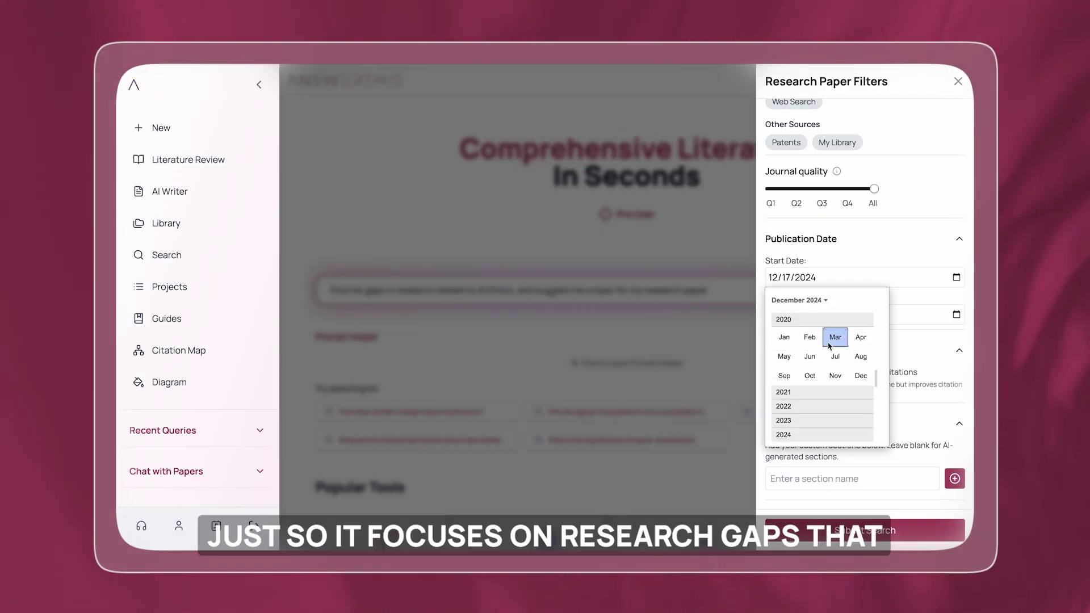
pyautogui.click(832, 339)
pyautogui.click(915, 411)
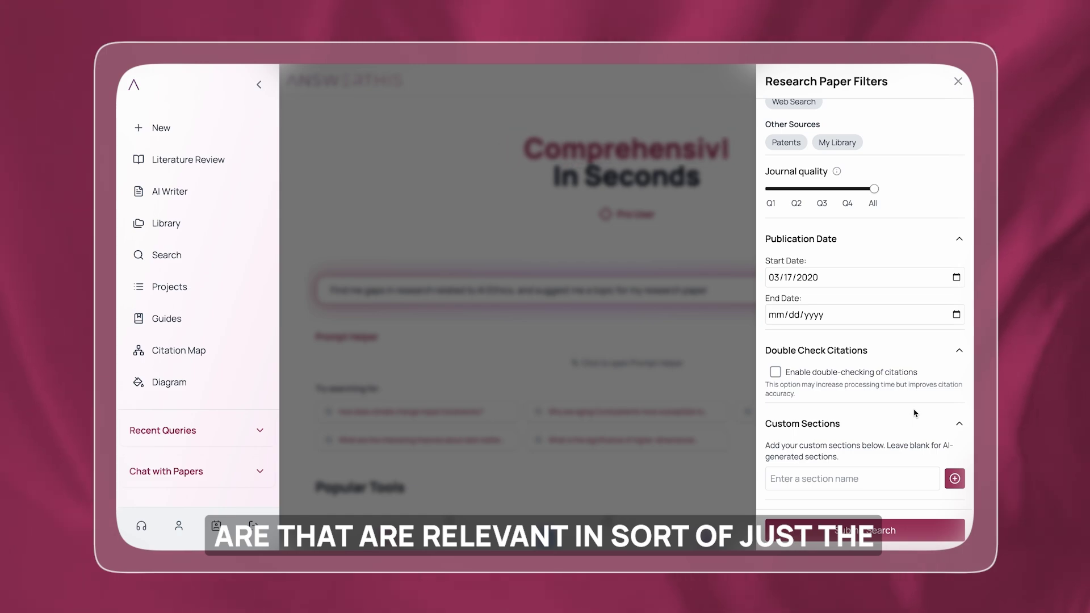
pyautogui.scroll(5, 910, 428)
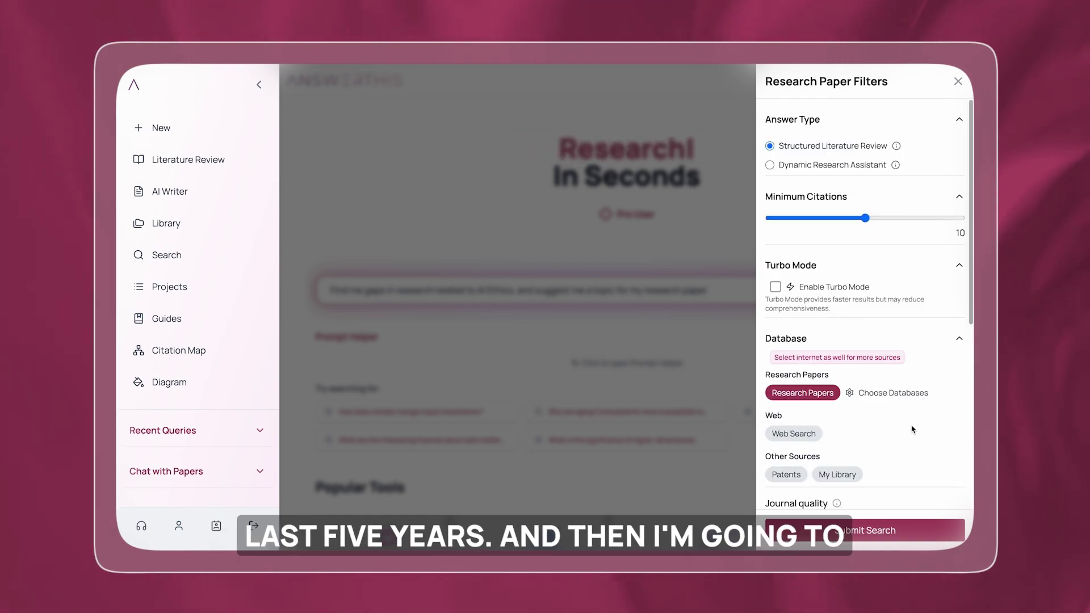
pyautogui.click(869, 531)
# Dismiss the browser password warning and read through the answer on AI Ethics research gaps
pyautogui.click(572, 259)
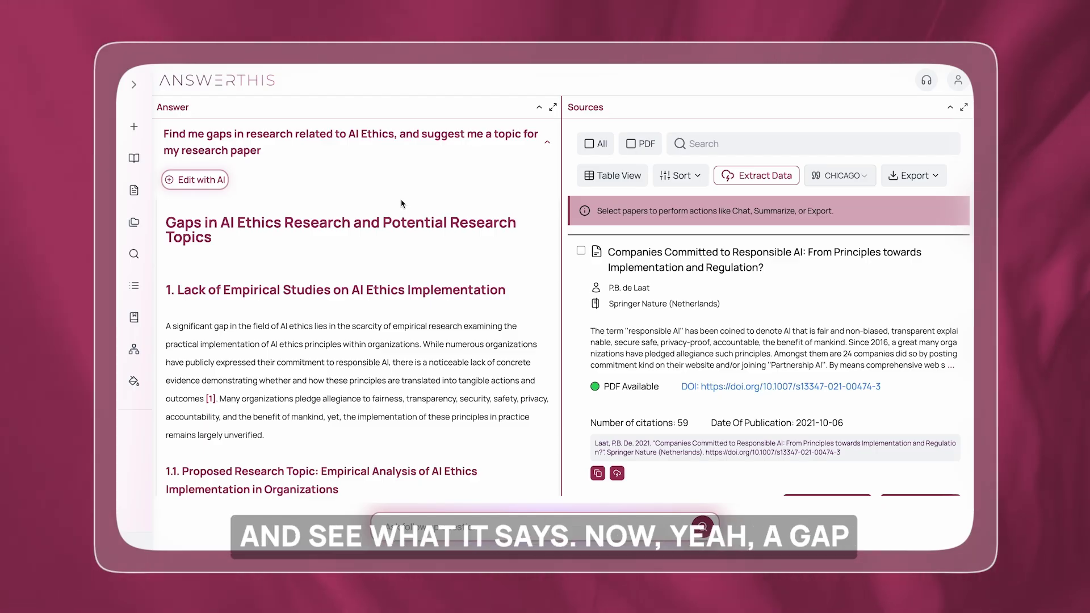
pyautogui.scroll(-2, 401, 203)
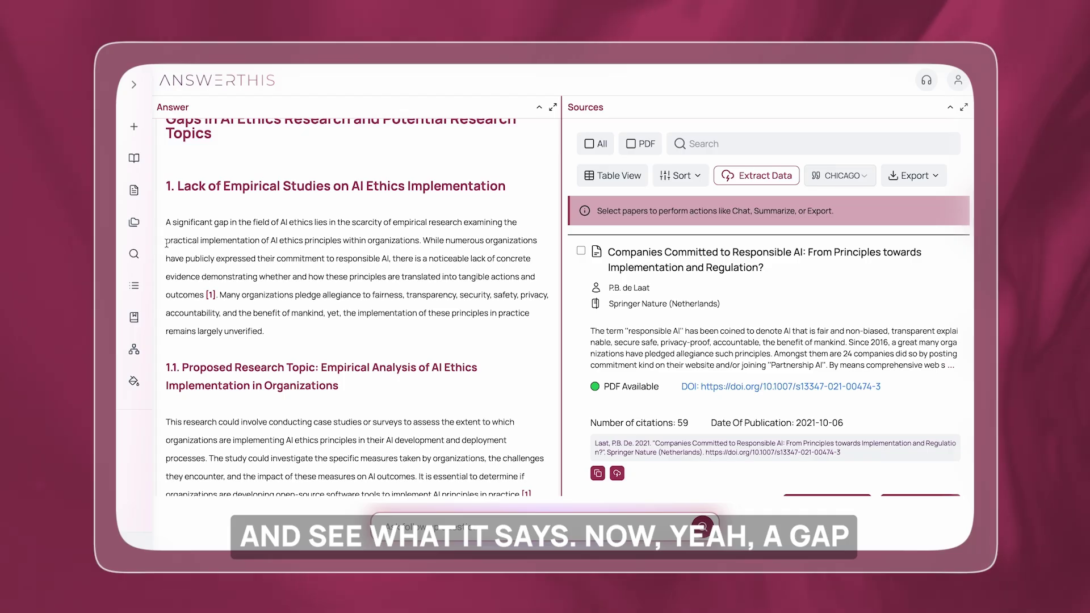
pyautogui.moveTo(167, 240); pyautogui.dragTo(425, 234)
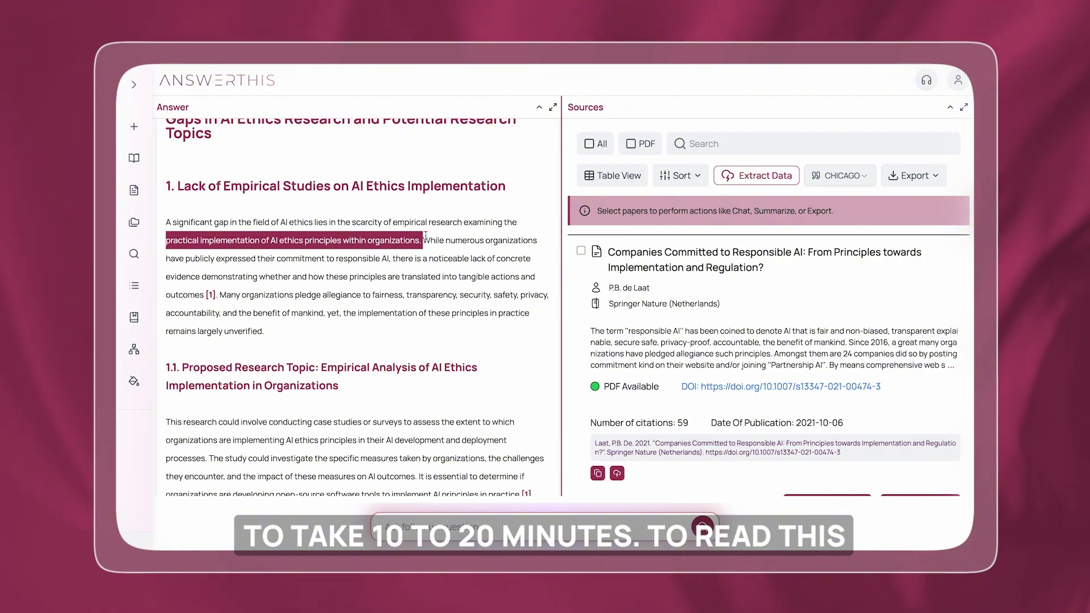
pyautogui.scroll(-1, 425, 235)
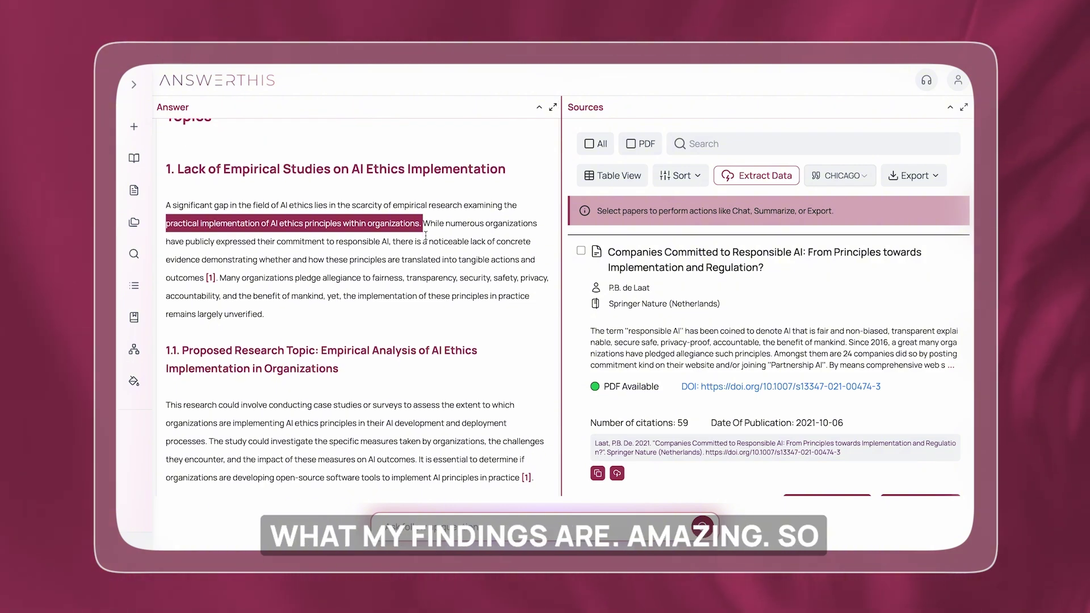
pyautogui.click(513, 419)
pyautogui.scroll(3, 512, 419)
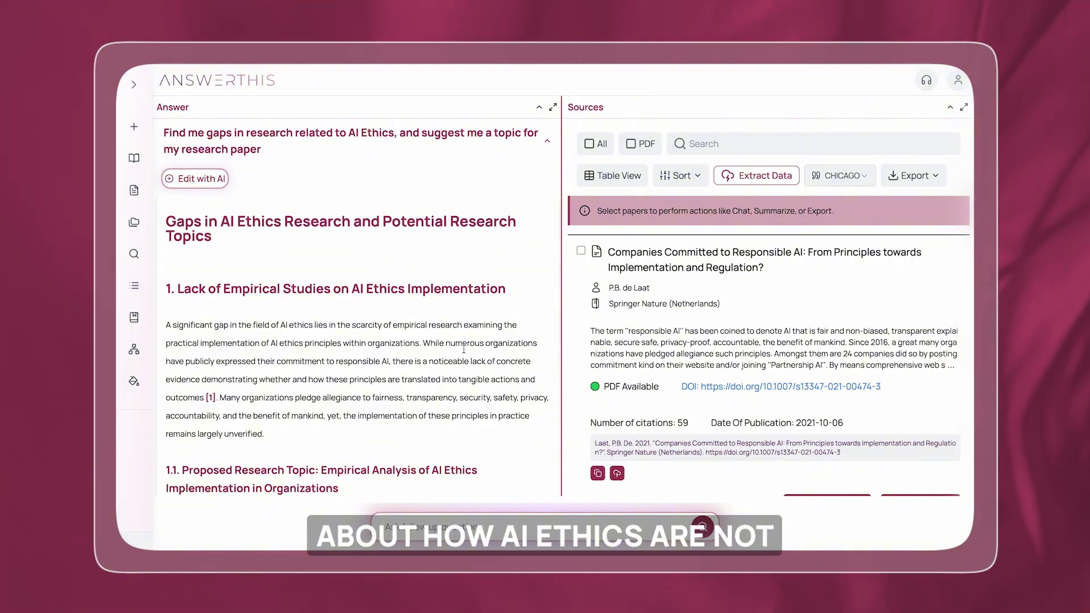
pyautogui.scroll(-2, 465, 353)
pyautogui.scroll(-1, 464, 353)
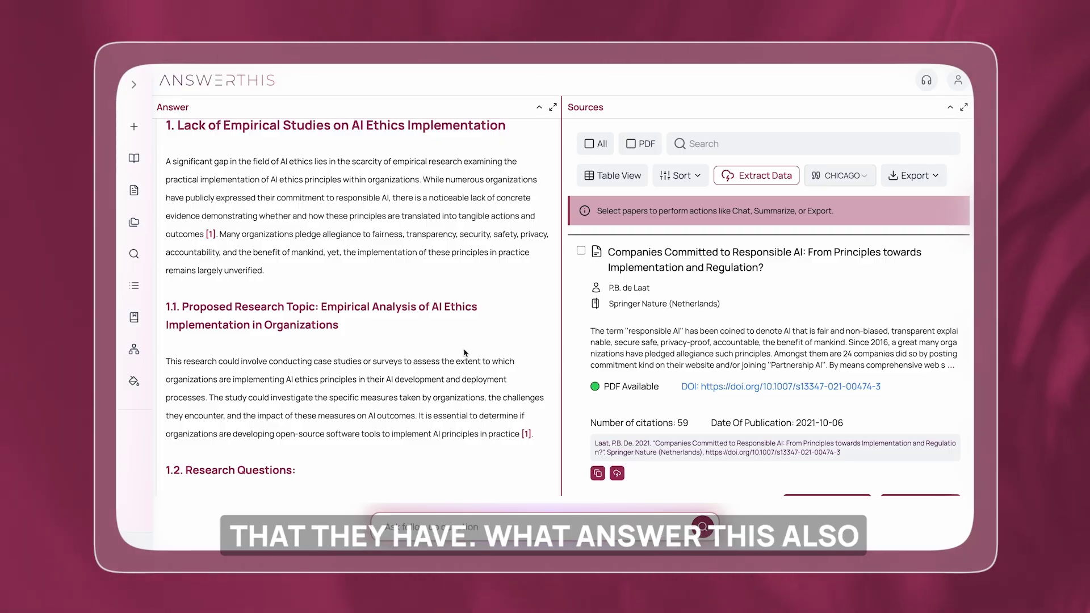
pyautogui.scroll(-5, 464, 353)
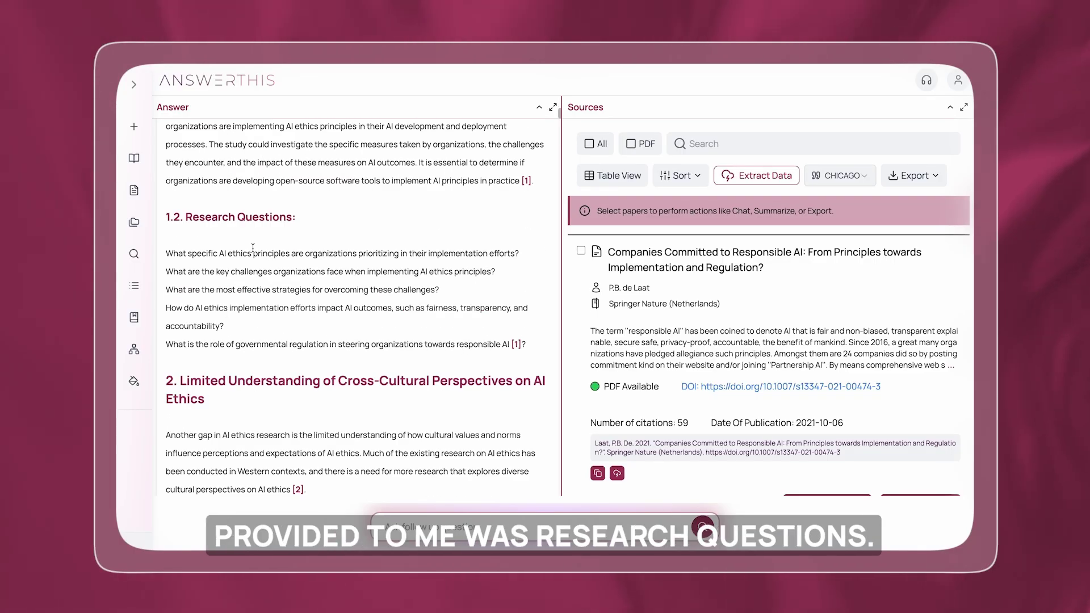
# Highlight the Research Questions heading and the first suggested research question to review them
pyautogui.moveTo(186, 217); pyautogui.dragTo(317, 215)
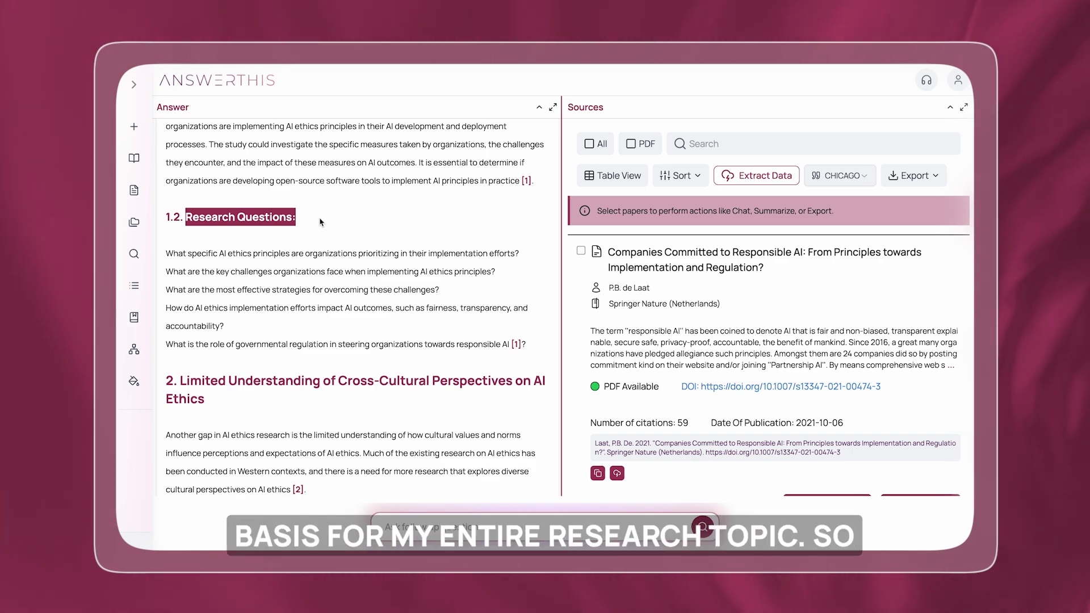
pyautogui.tripleClick(301, 253)
pyautogui.hotkey('ctrl', 'c')
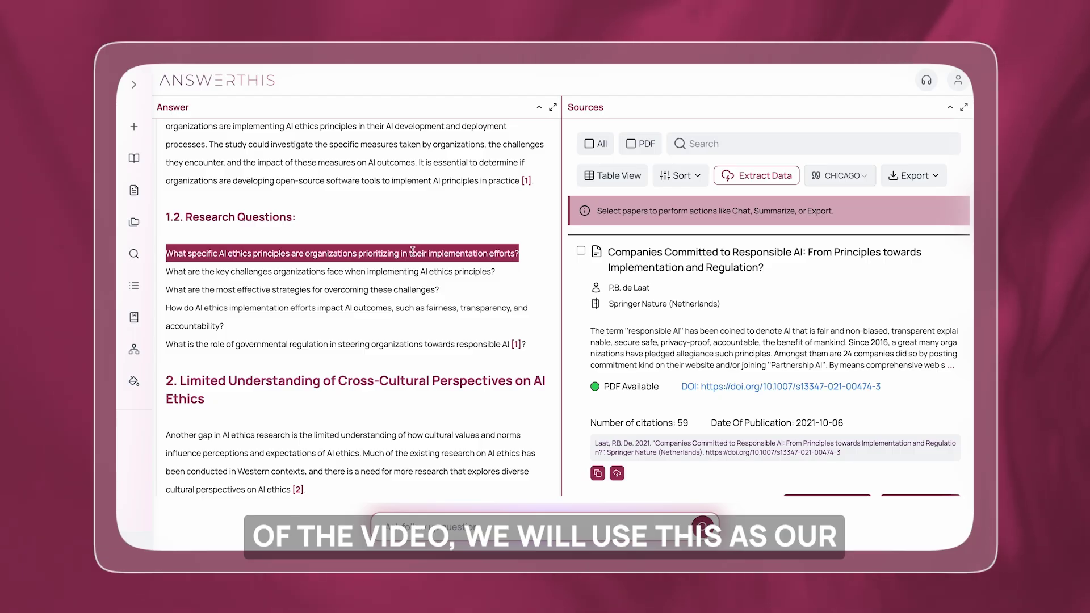
pyautogui.scroll(8, 413, 252)
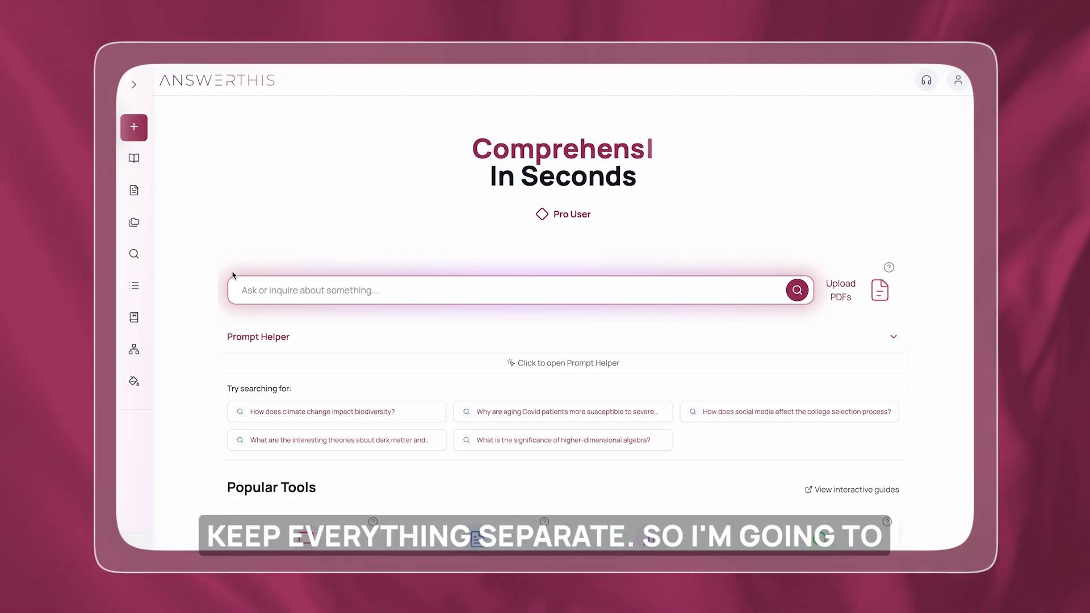
# Create a Computer Science project titled 'AI Ethics Final', then start a fresh search
pyautogui.moveTo(157, 232)
pyautogui.click(169, 287)
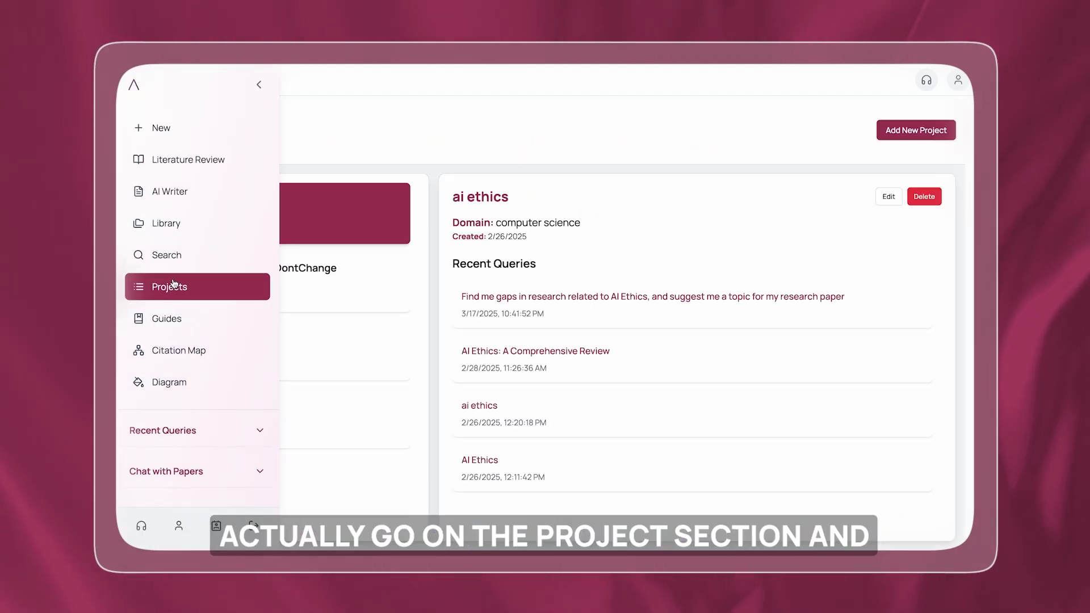
pyautogui.click(916, 130)
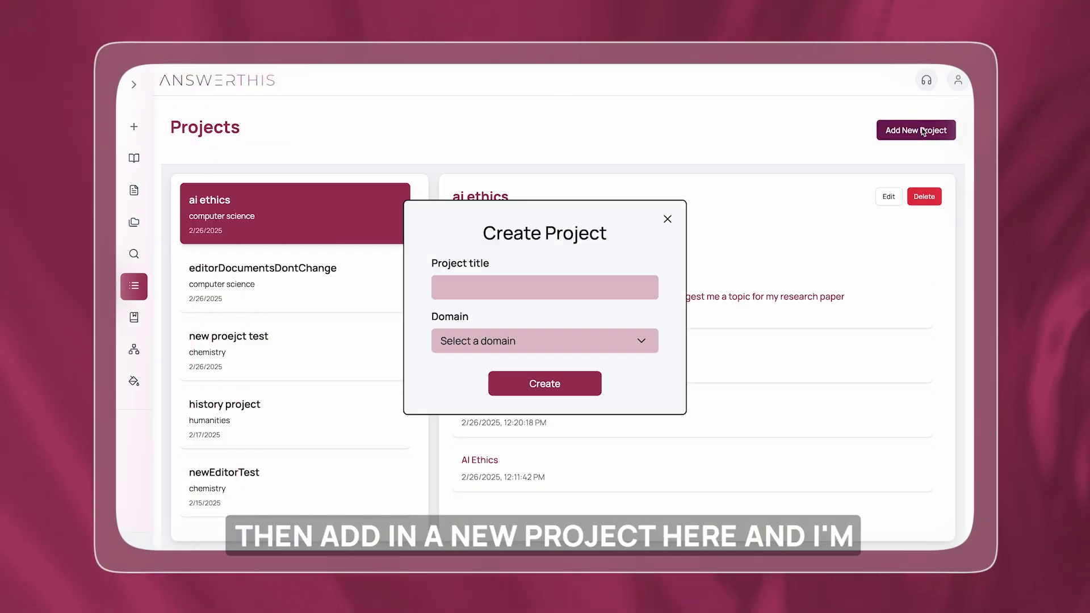
pyautogui.write('AI Ethics')
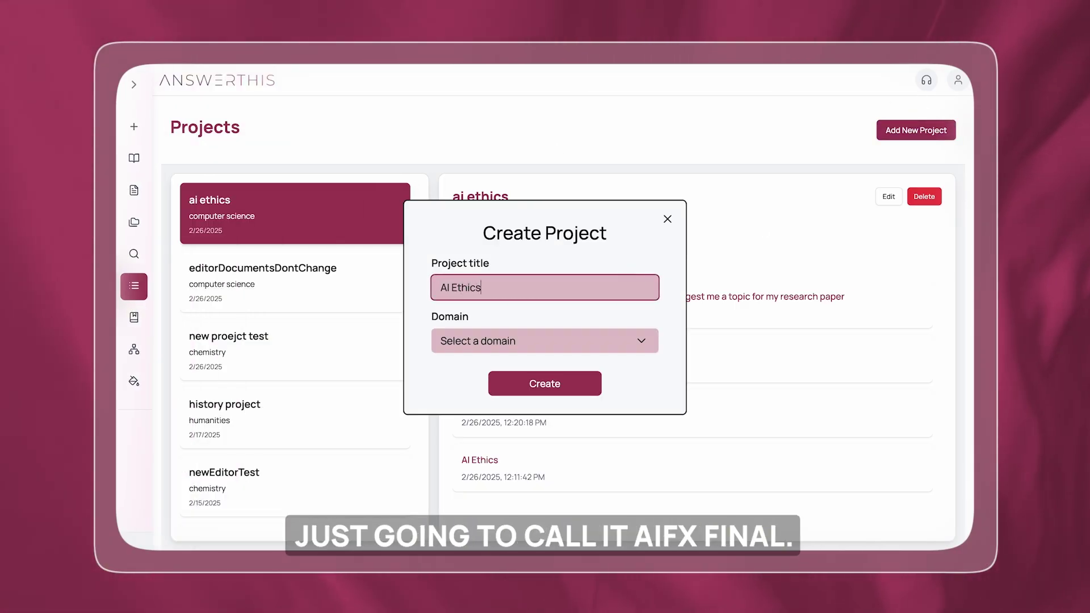
pyautogui.click(559, 344)
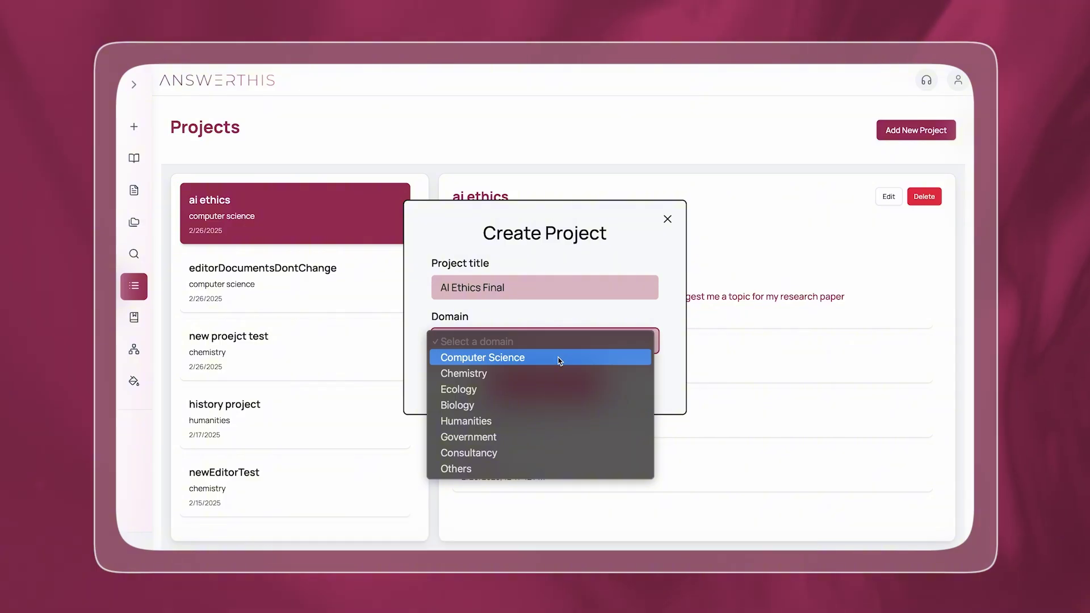
pyautogui.click(560, 358)
pyautogui.click(545, 383)
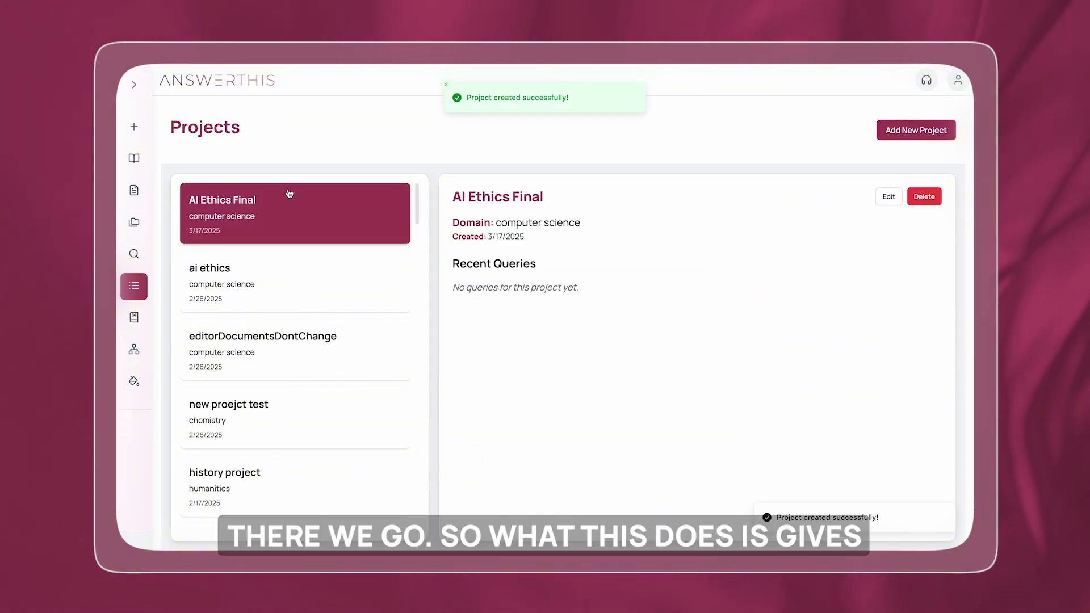
pyautogui.click(134, 127)
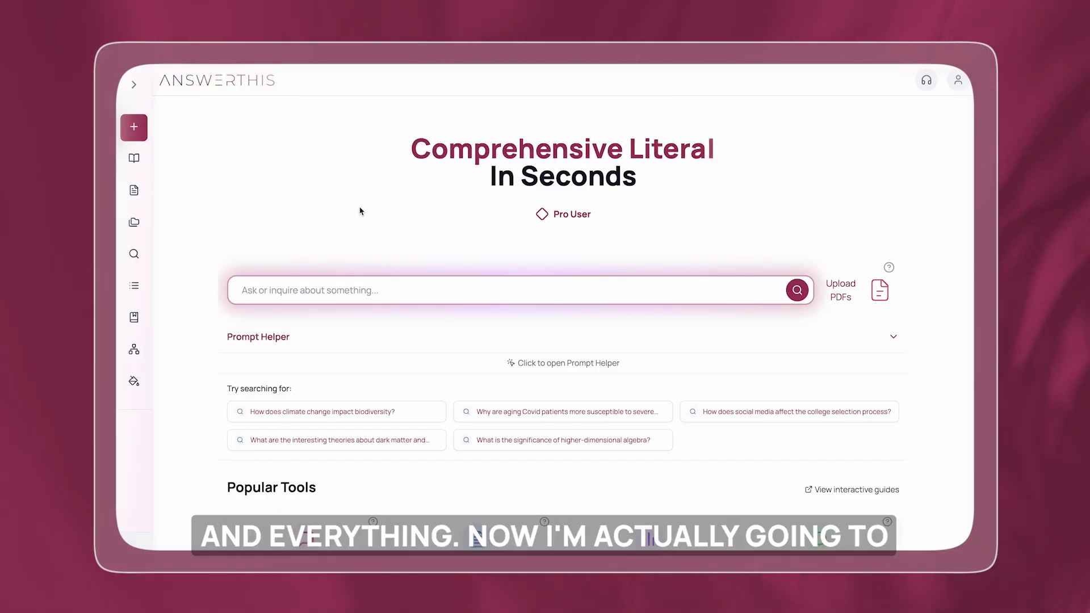
# Paste 'What specific AI ethics principles are organizations prioritizing in their implementation efforts?' and open the search filters
pyautogui.click(361, 290)
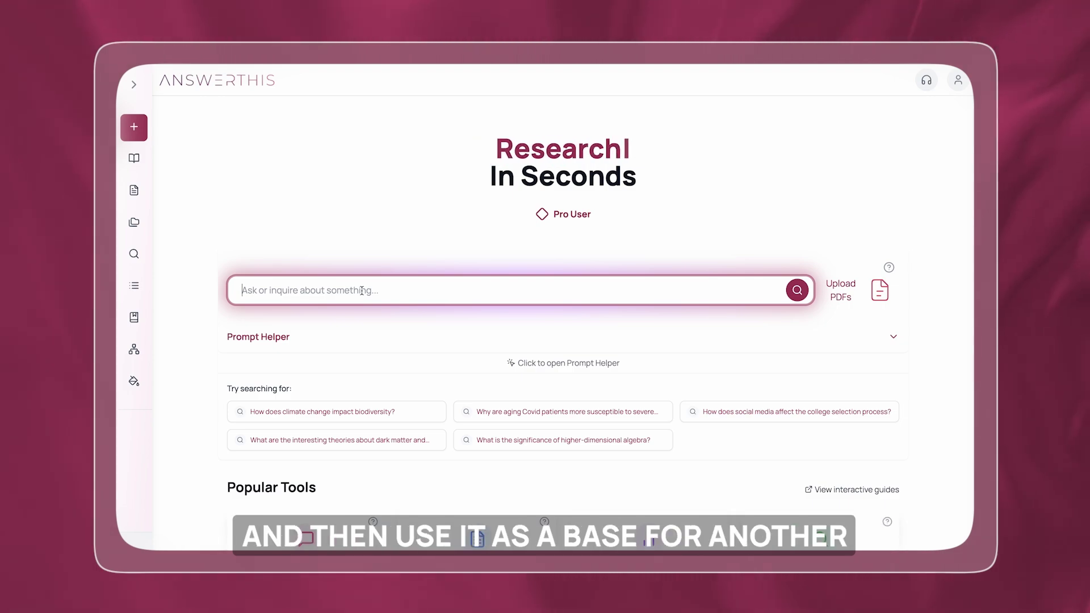
pyautogui.hotkey('ctrl', 'v')
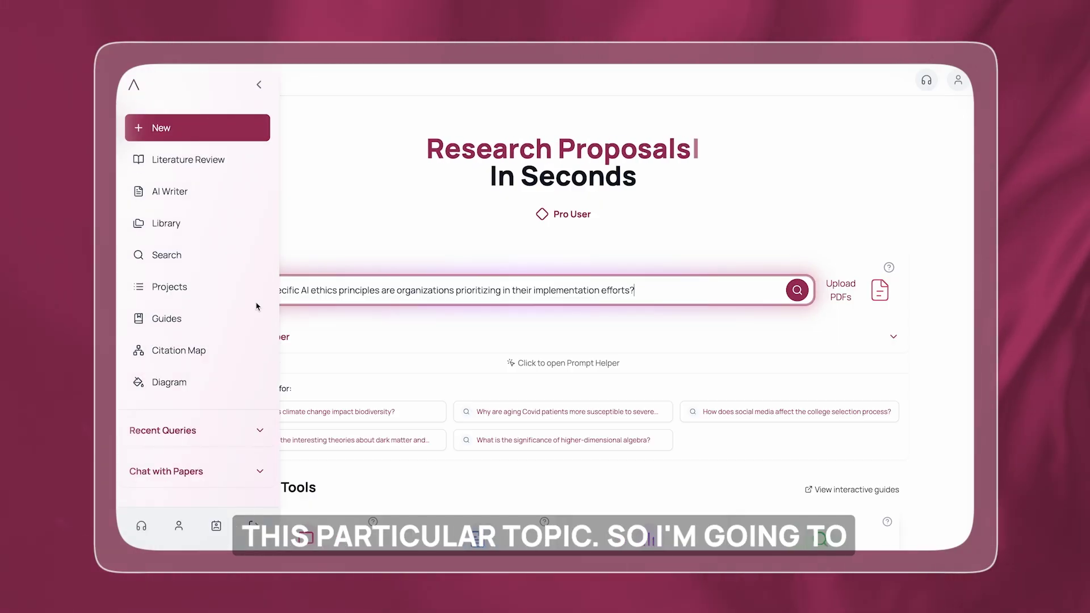
pyautogui.click(240, 286)
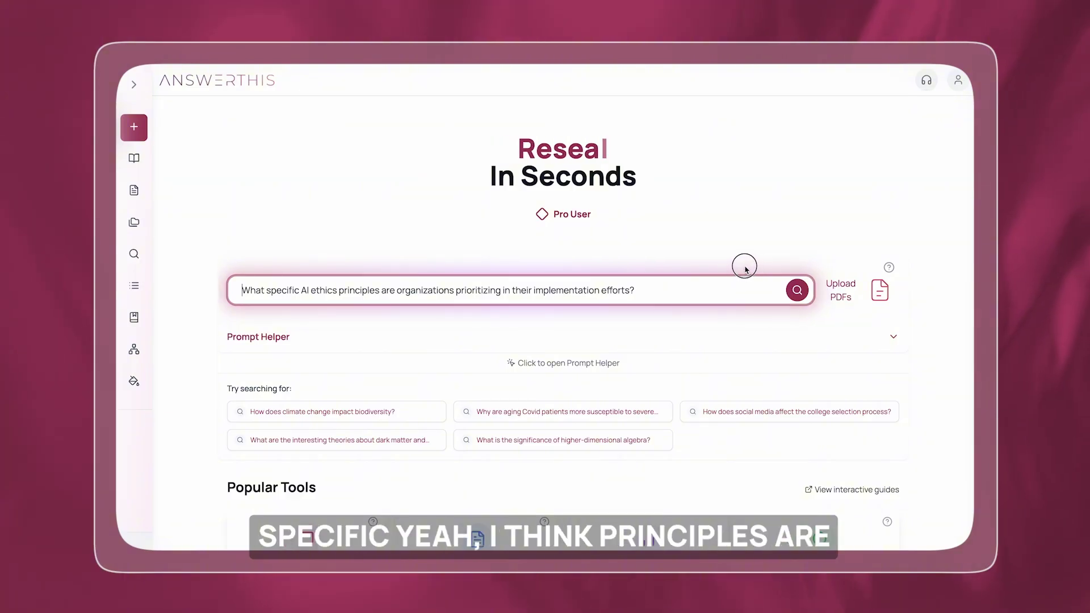
pyautogui.tripleClick(715, 285)
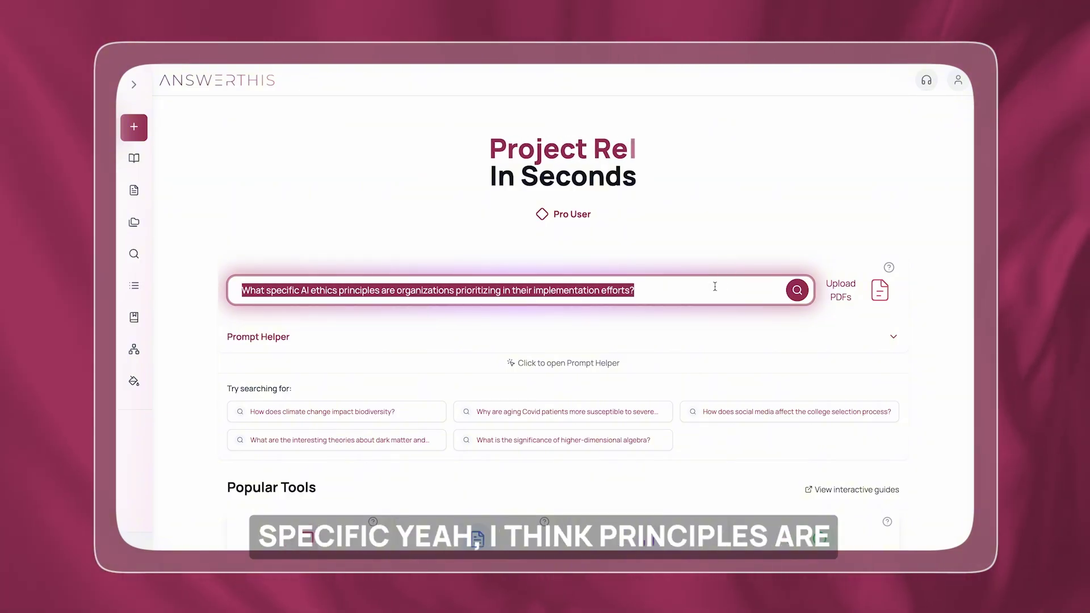
pyautogui.click(798, 290)
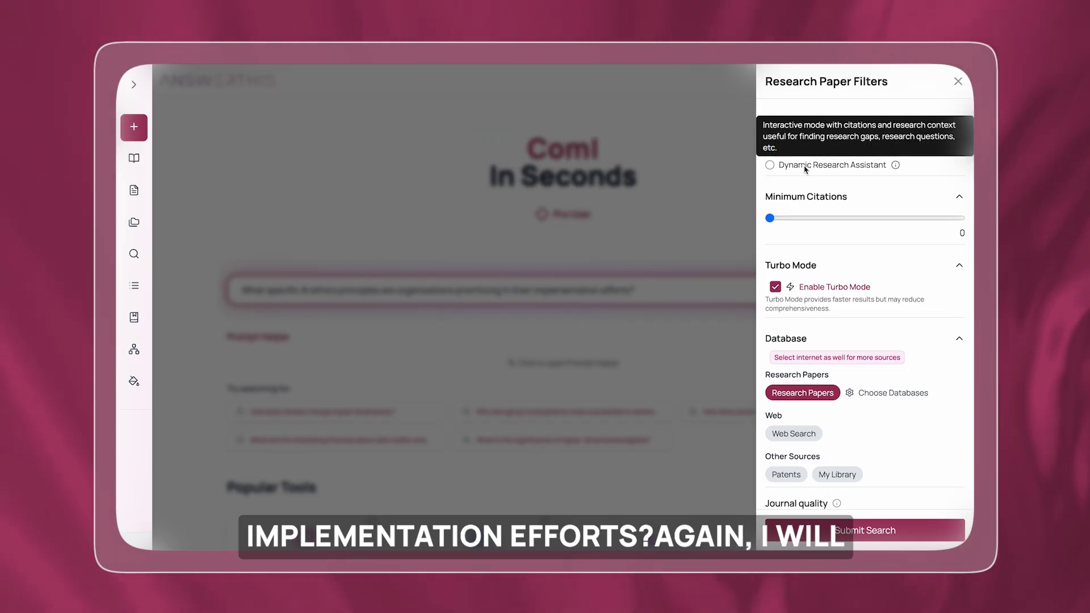
# Run the AI ethics principles question as a Structured Literature Review with Turbo Mode on
pyautogui.moveTo(896, 147)
pyautogui.scroll(-1, 897, 149)
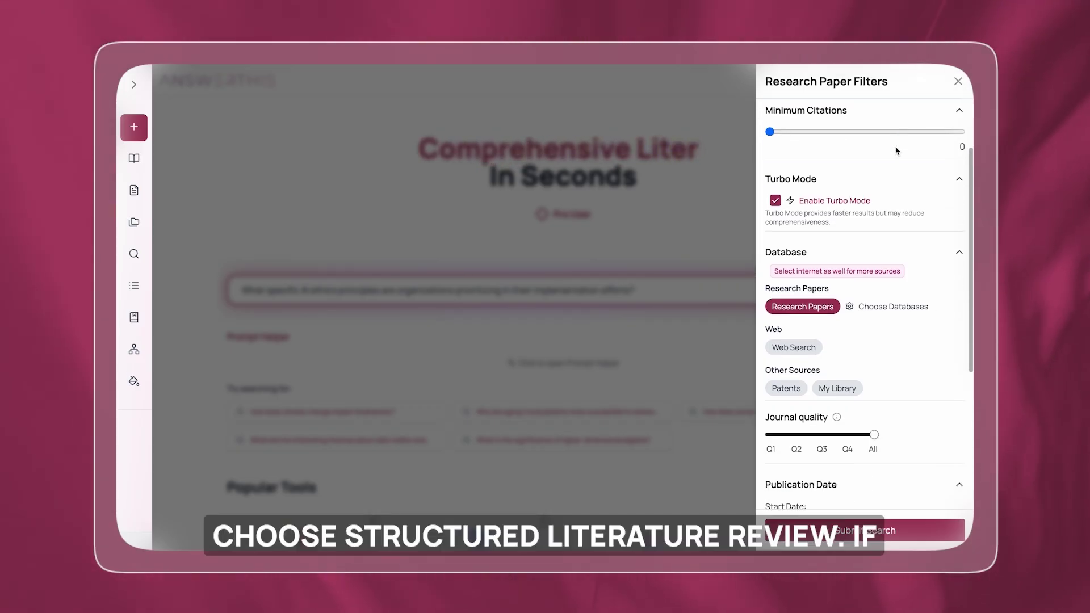
pyautogui.scroll(1, 897, 149)
pyautogui.moveTo(820, 170)
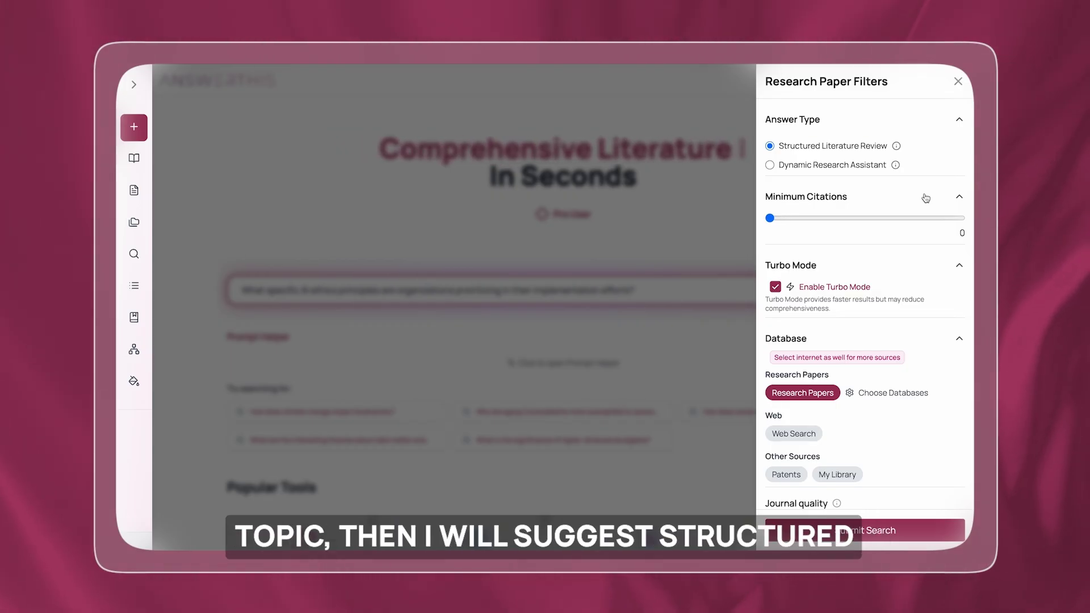
pyautogui.scroll(-5, 925, 197)
pyautogui.scroll(3, 926, 198)
pyautogui.scroll(2, 926, 197)
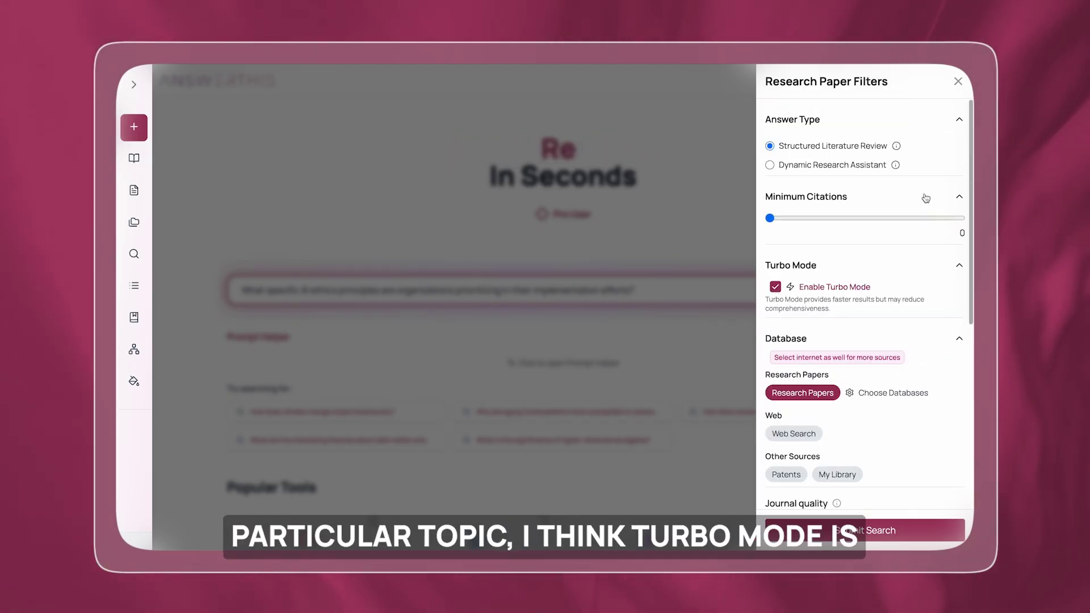
pyautogui.scroll(-5, 874, 309)
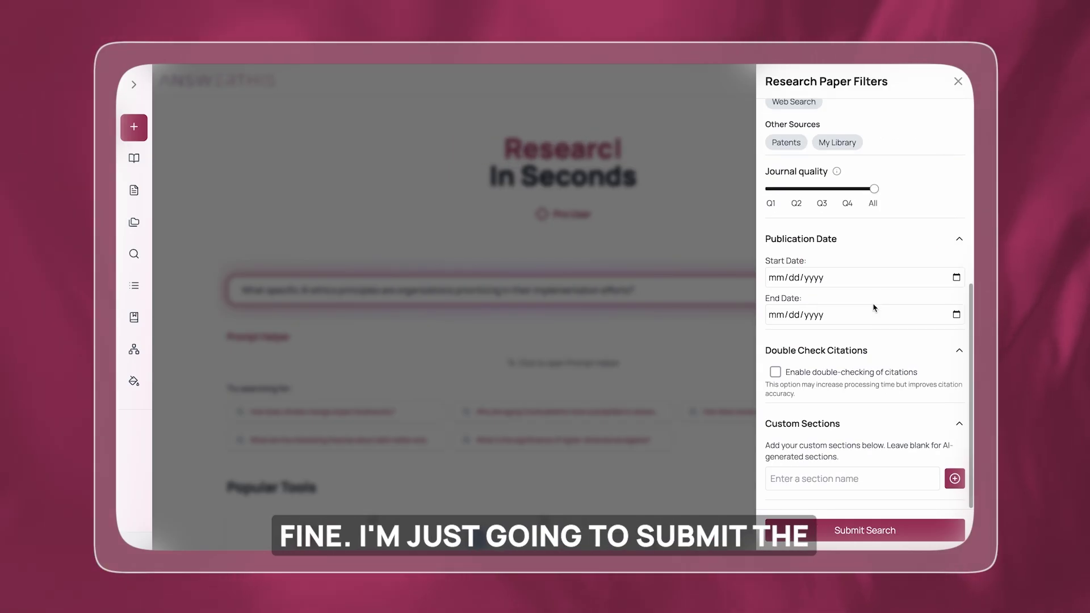
pyautogui.click(842, 534)
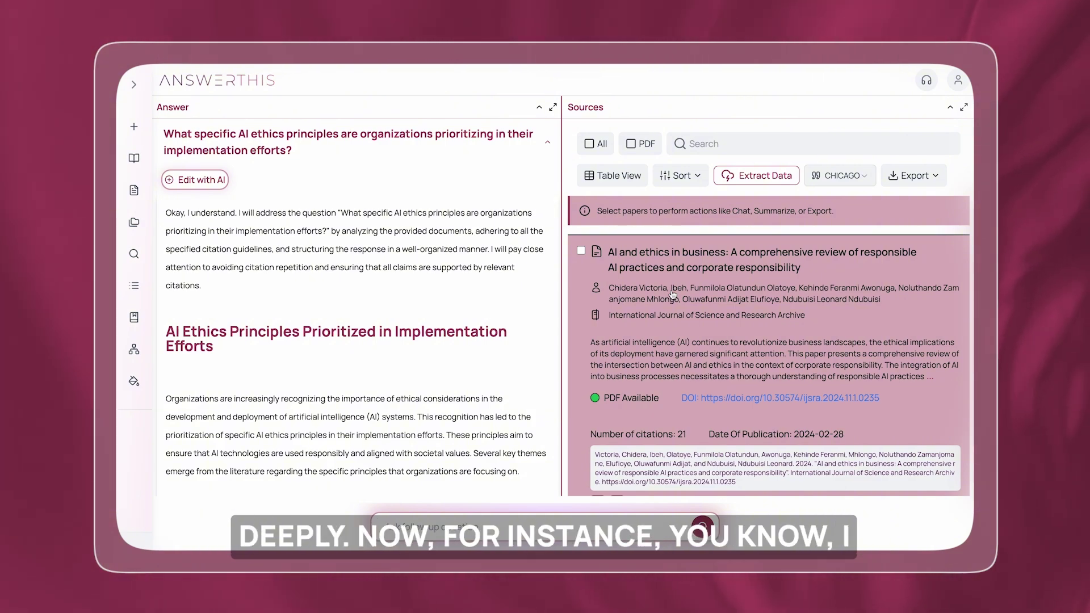
# Save 'Towards a conceptual framework for ethical AI development in IT systems' and view it in the library
pyautogui.scroll(-2, 672, 293)
pyautogui.scroll(-5, 672, 293)
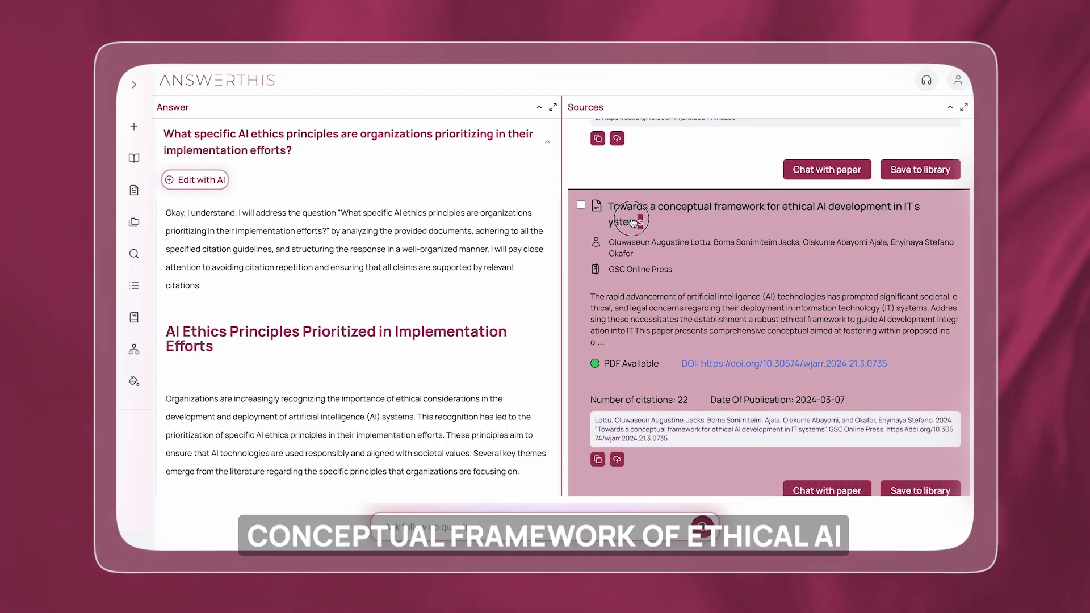
pyautogui.click(651, 223)
pyautogui.click(581, 139)
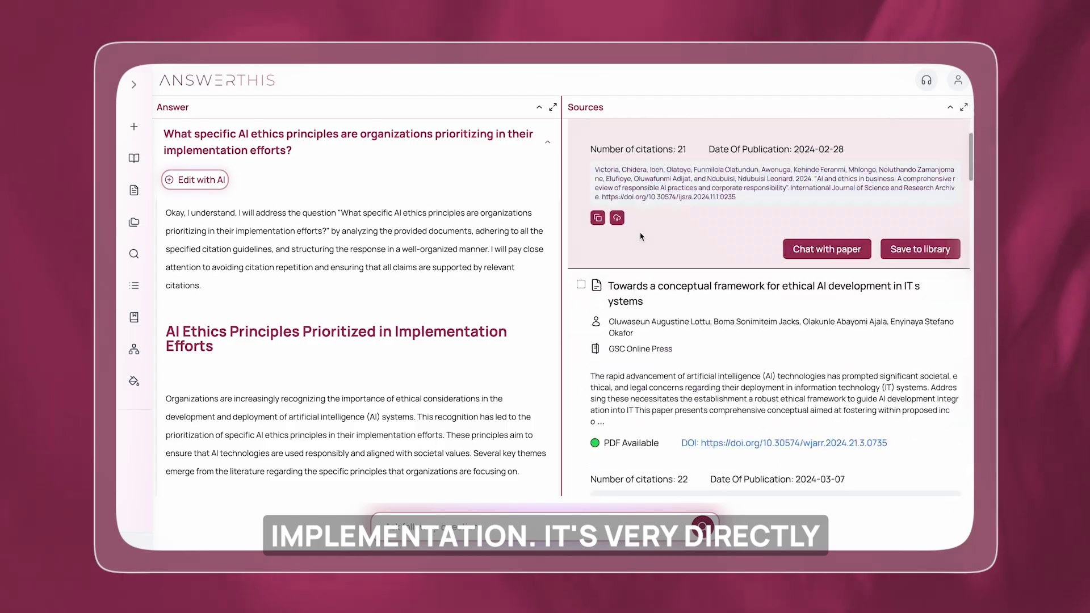
pyautogui.scroll(-4, 642, 236)
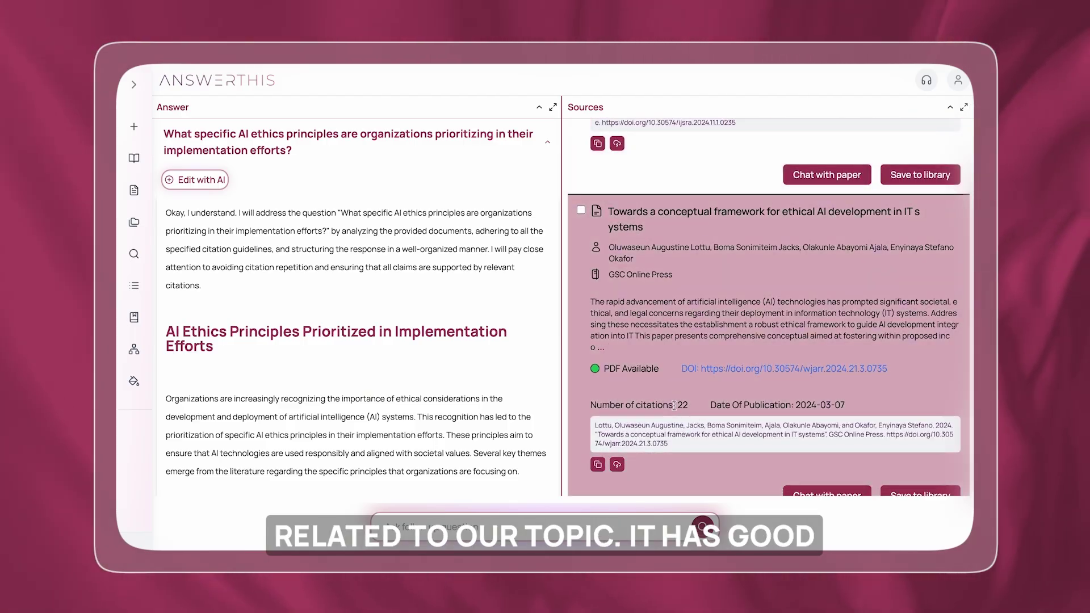
pyautogui.scroll(-1, 687, 412)
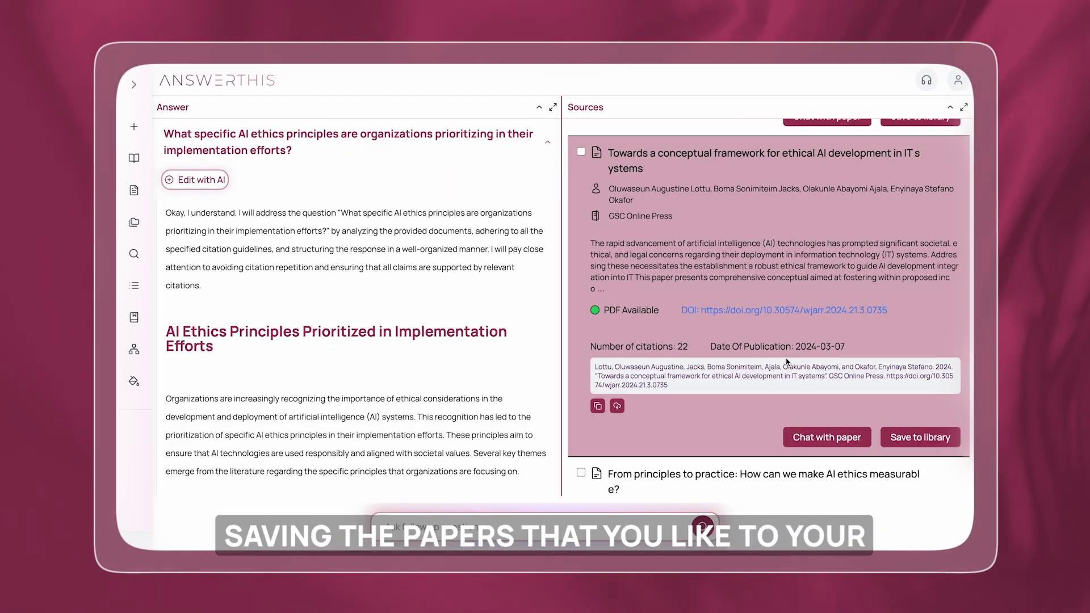
pyautogui.click(910, 438)
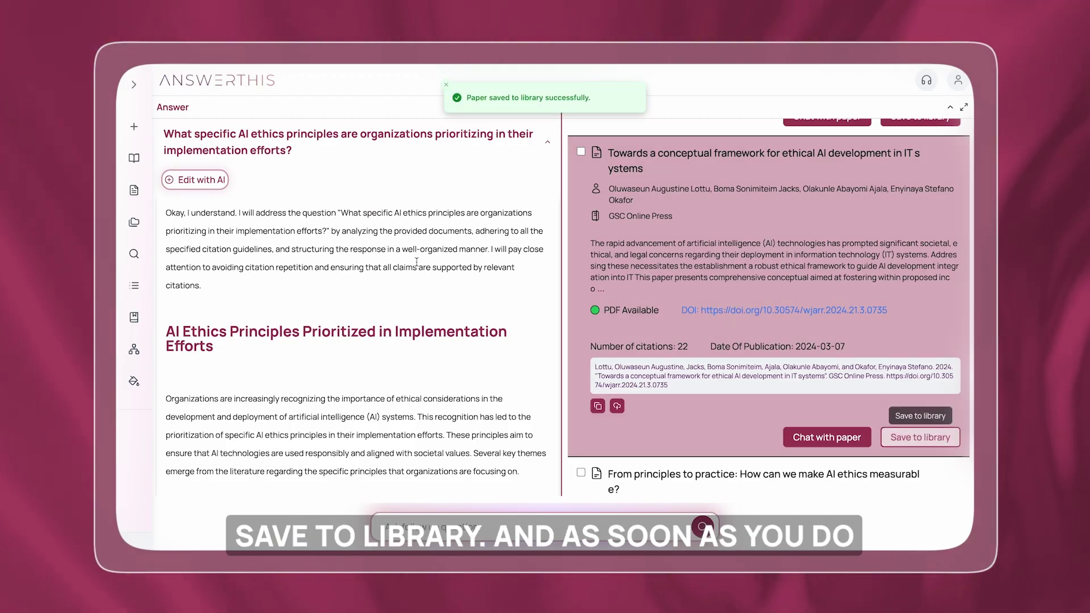
pyautogui.moveTo(143, 195)
pyautogui.click(142, 224)
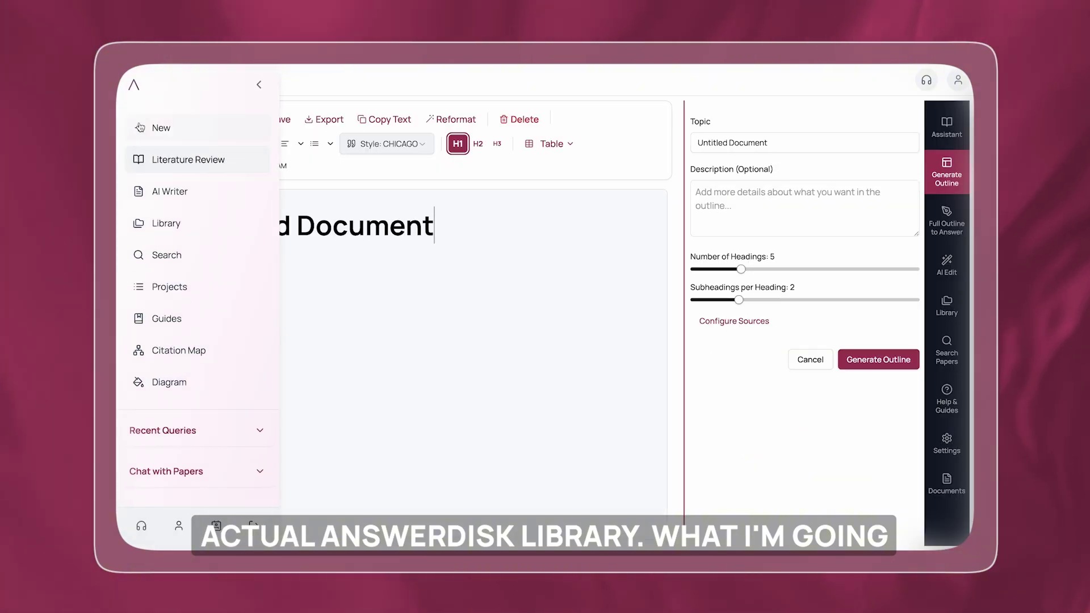
# Reopen the AI ethics principles search from the Literature Review history under My Searches
pyautogui.click(140, 128)
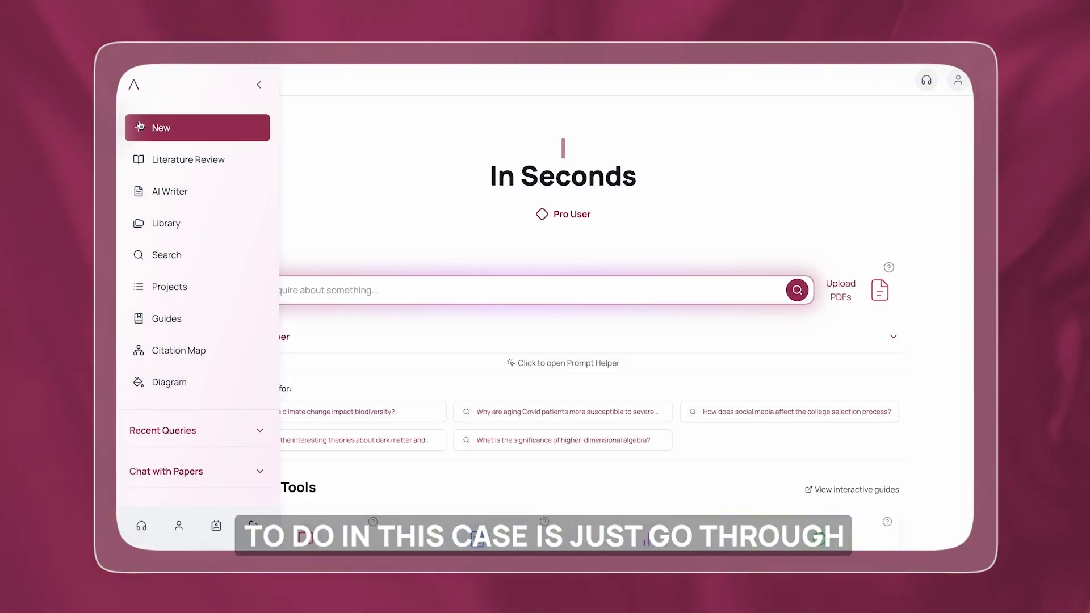
pyautogui.click(172, 424)
pyautogui.click(172, 454)
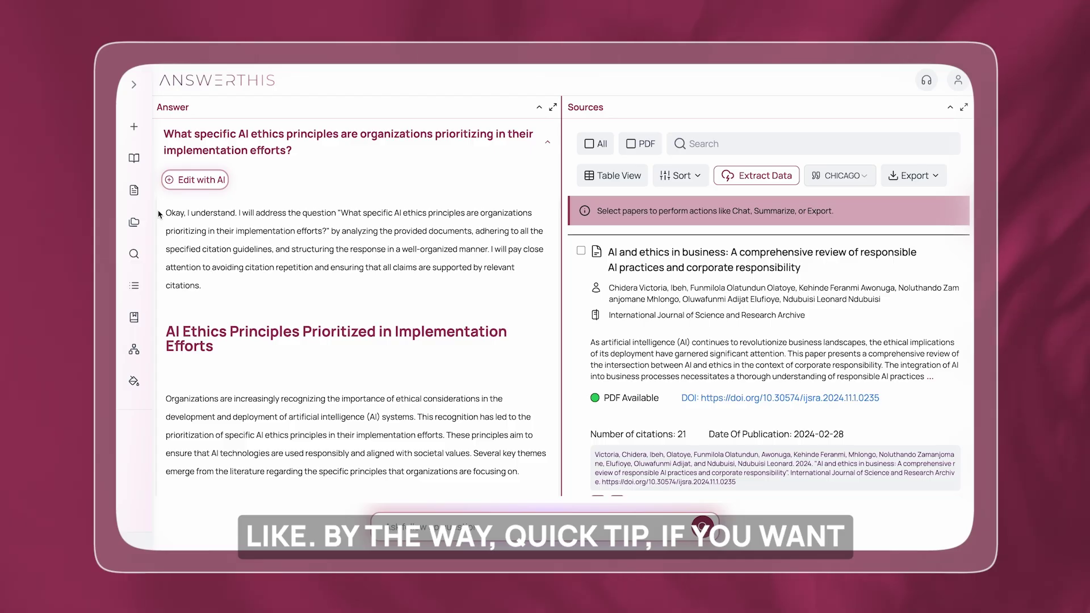
pyautogui.click(137, 128)
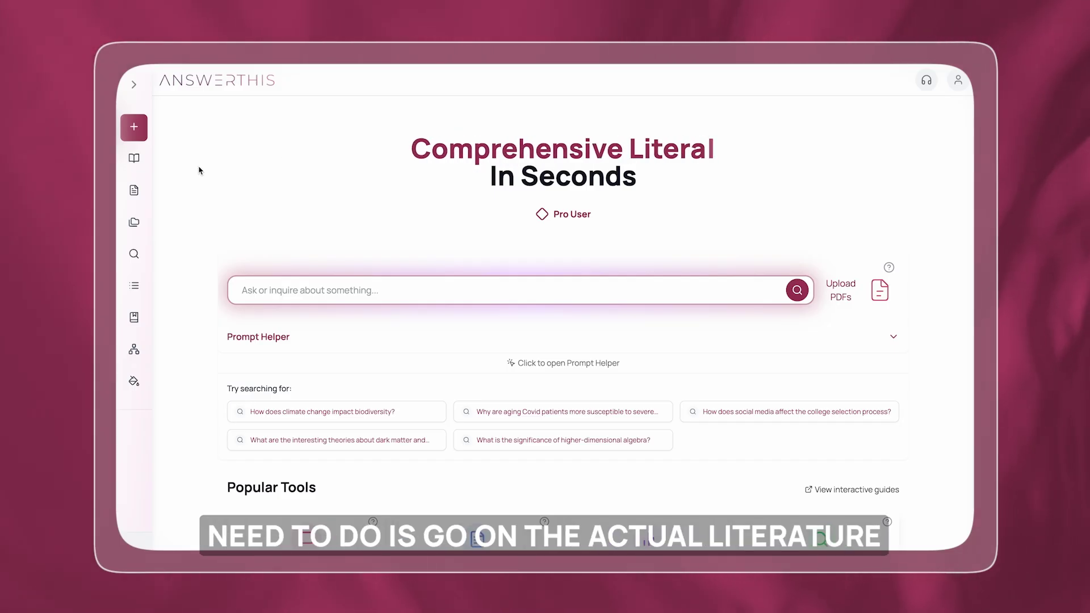
pyautogui.click(159, 163)
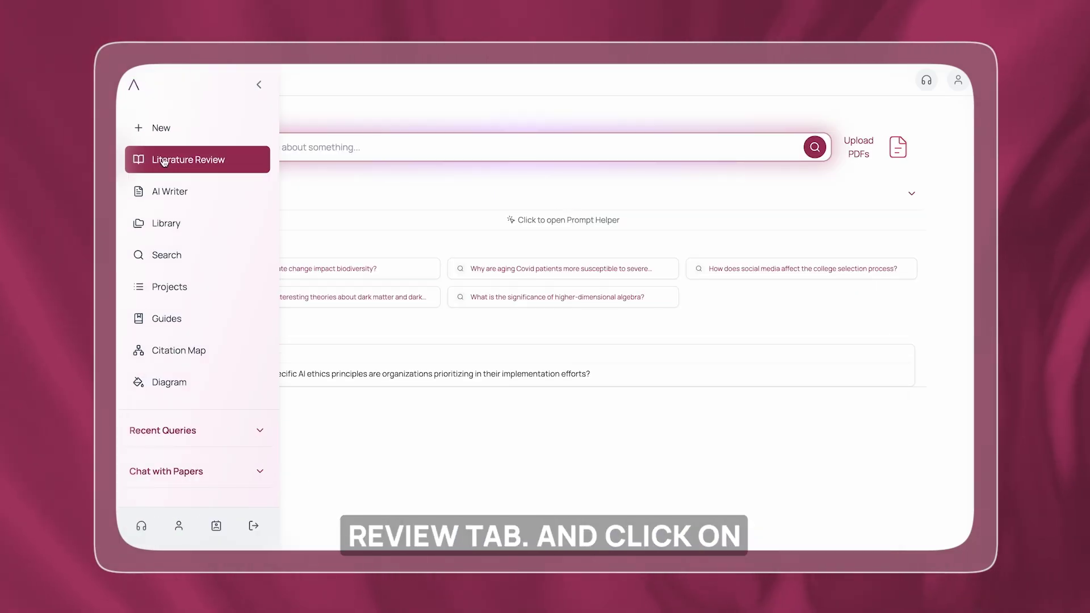
pyautogui.click(365, 376)
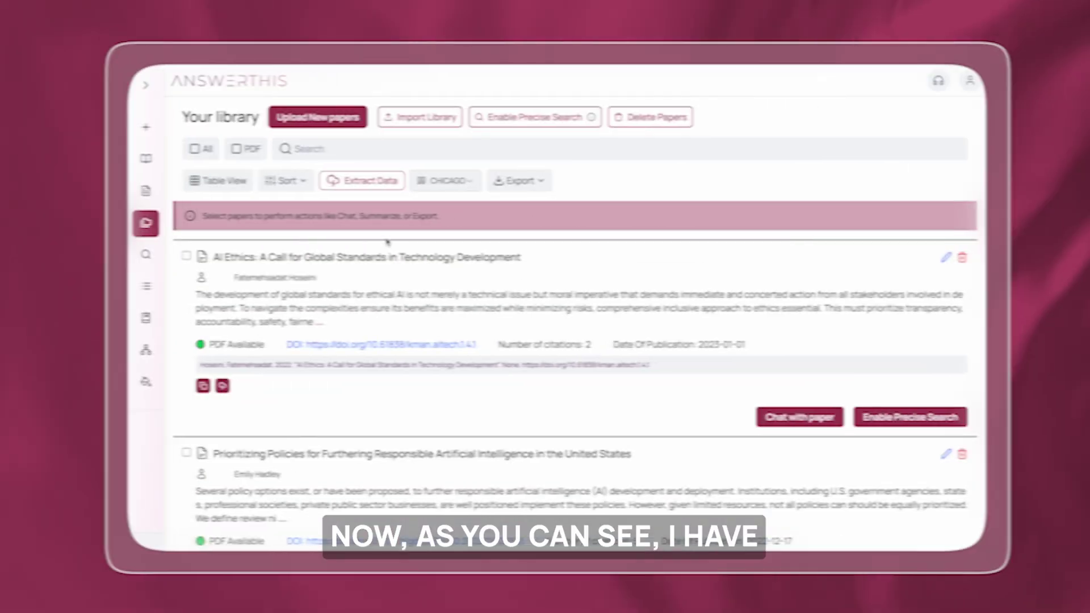
# Browse the library of saved papers, led by 'Ethics of Artificial Intelligence' and 'AI and ethics in business'
pyautogui.scroll(-1, 376, 242)
pyautogui.scroll(-3, 376, 241)
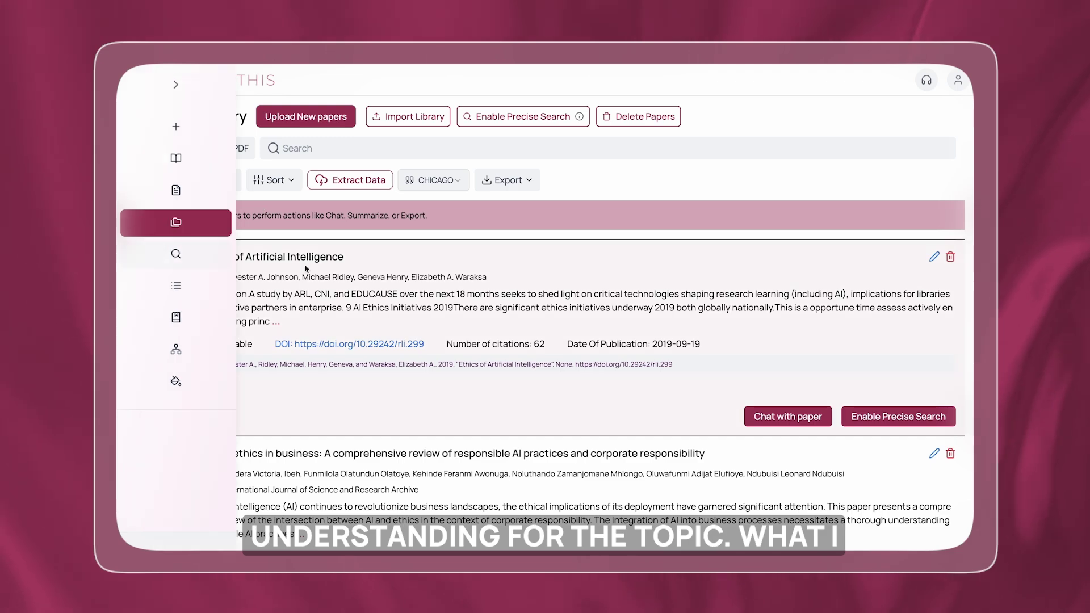
# Select the Ethics of Artificial Intelligence and AI and ethics in business papers and start a chat
pyautogui.scroll(-1, 174, 233)
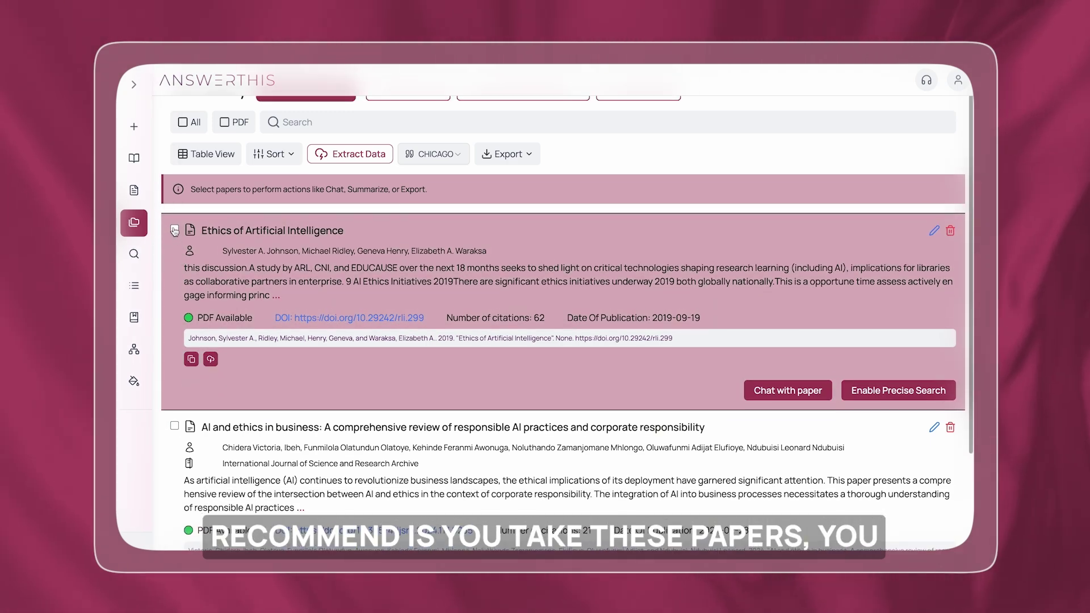
pyautogui.click(175, 231)
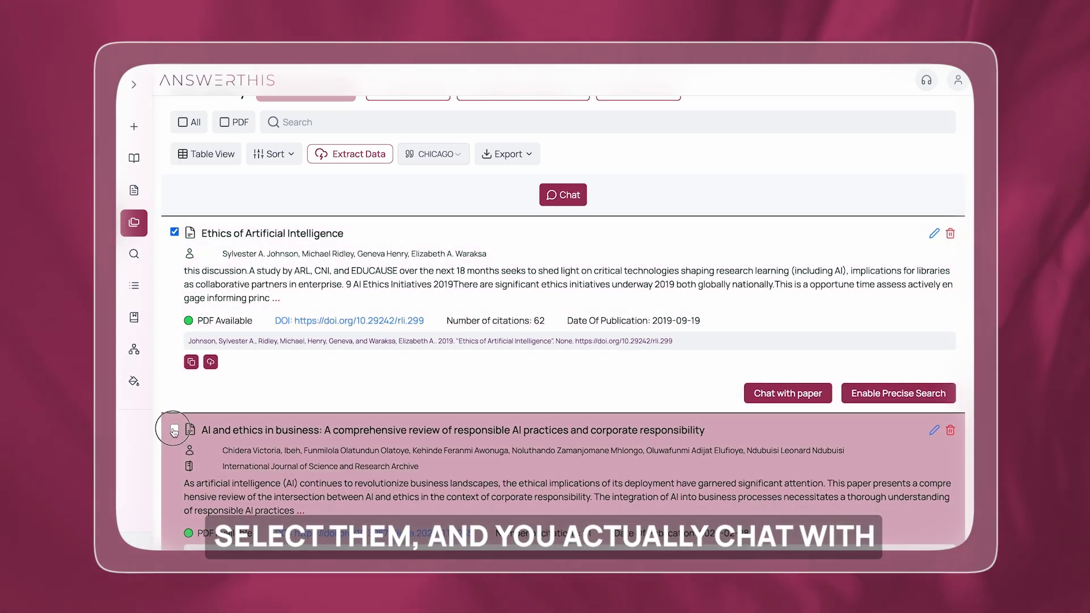
pyautogui.click(175, 430)
pyautogui.click(561, 195)
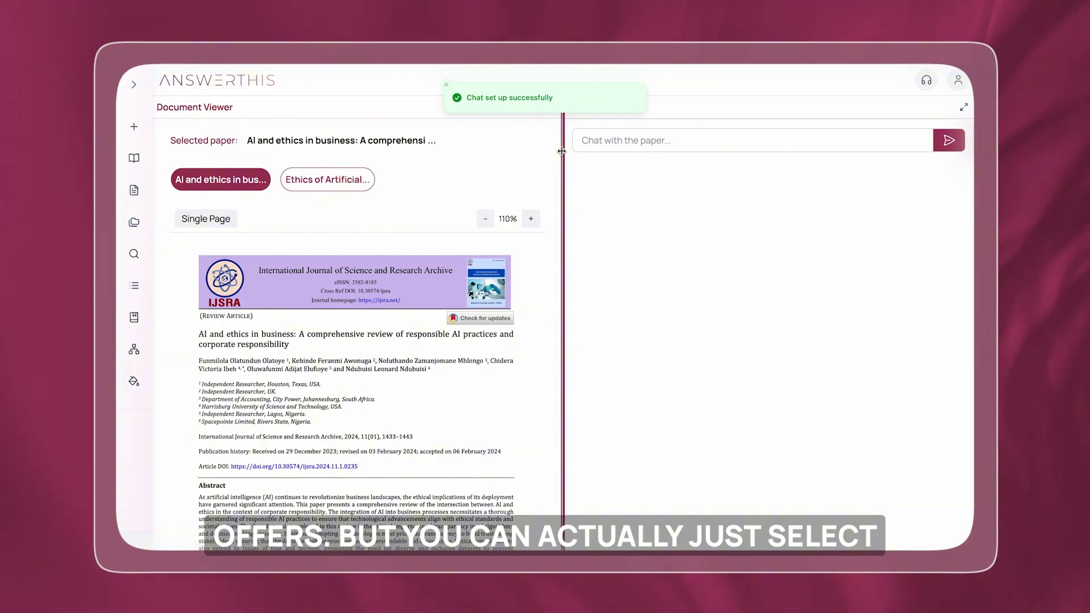
# Go back to the library of saved papers and browse the list
pyautogui.moveTo(142, 196)
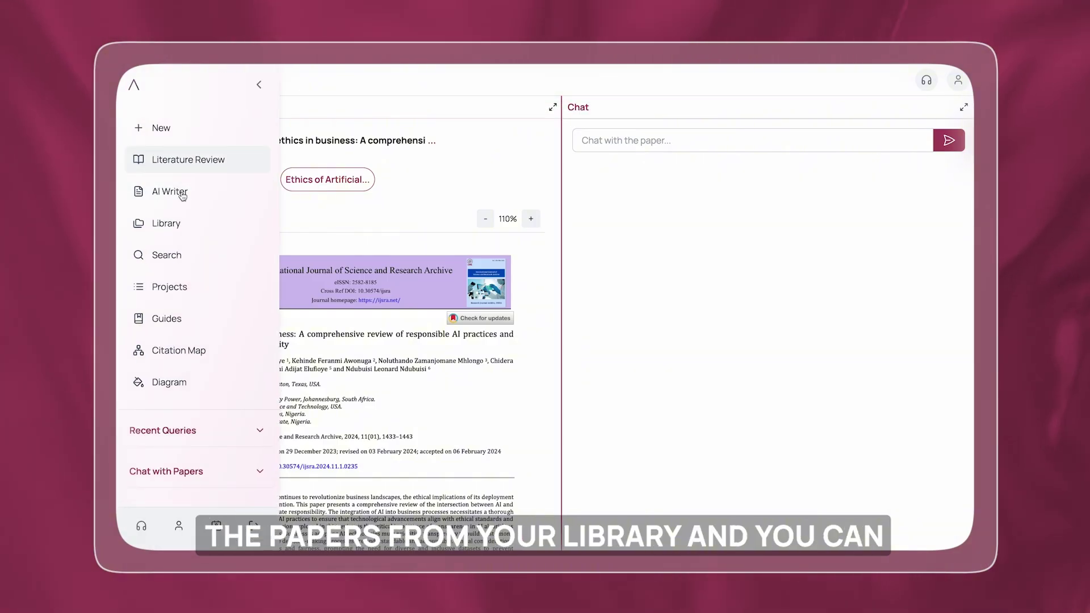
pyautogui.click(180, 223)
pyautogui.scroll(-3, 544, 362)
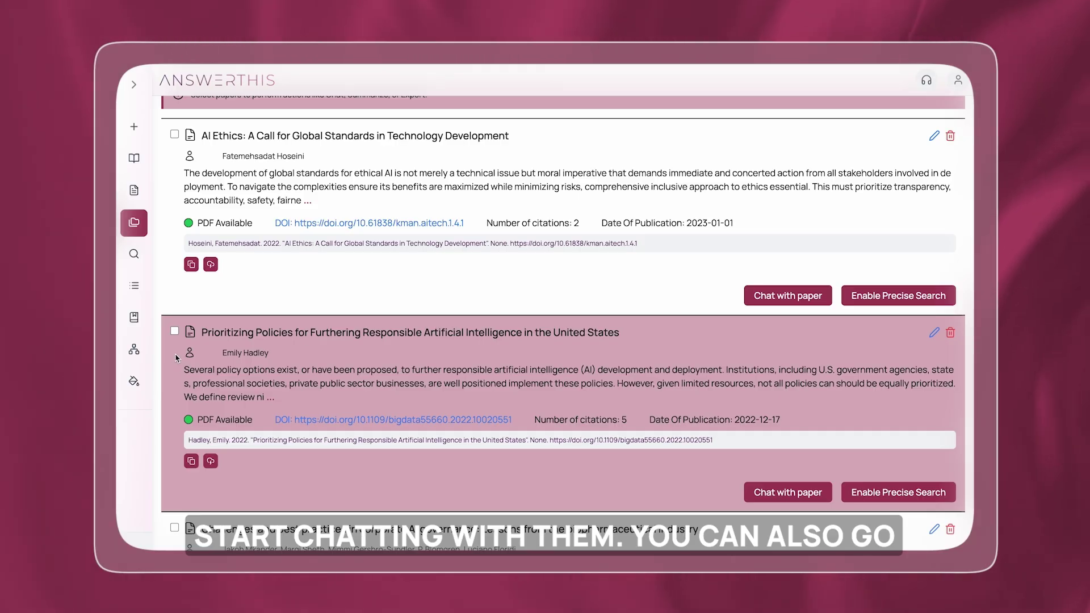
pyautogui.scroll(1, 175, 356)
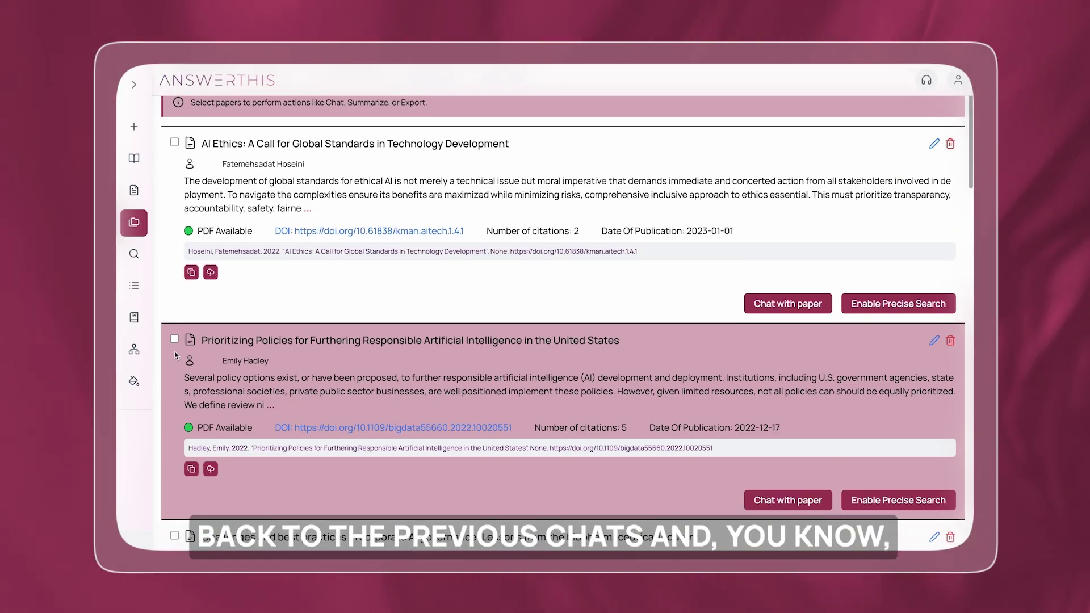
pyautogui.scroll(1, 175, 356)
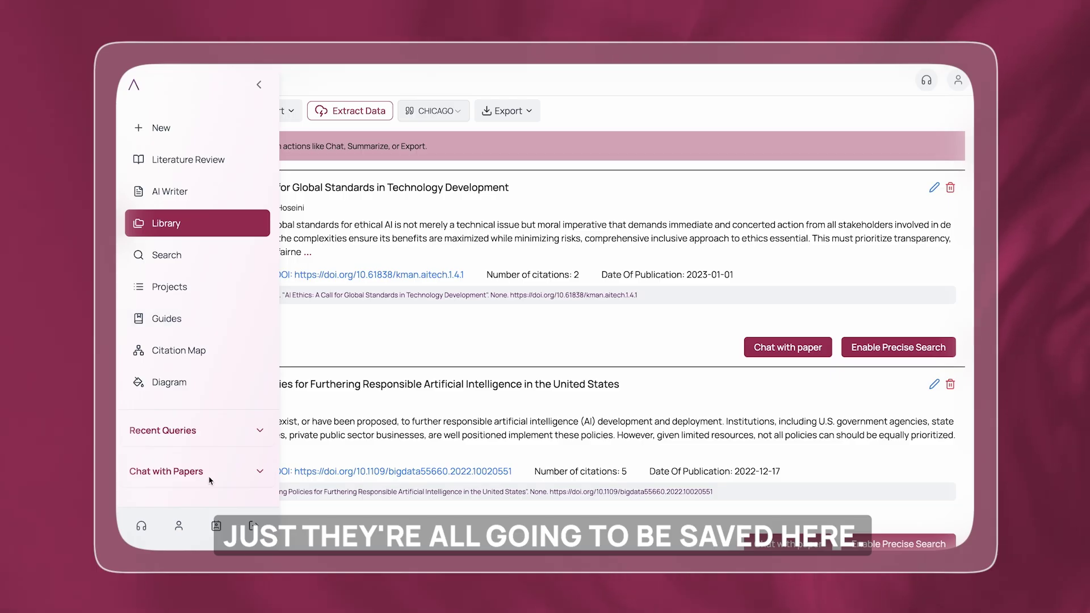
pyautogui.scroll(-2, 210, 481)
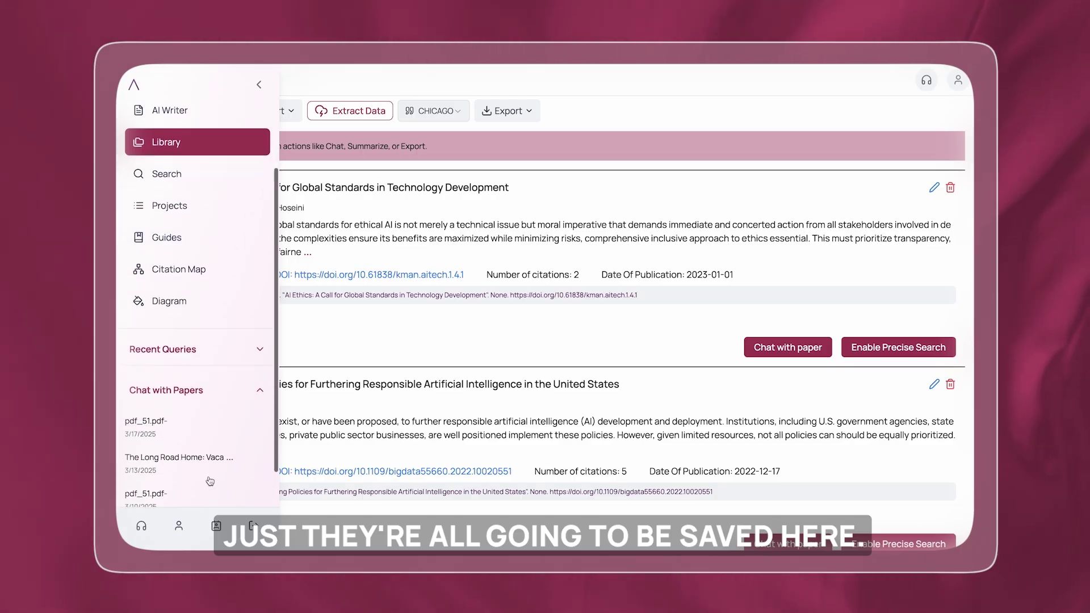
# Check the earlier pdf_51.pdf chat, then chat with the Prioritizing Policies and AI Ethics papers
pyautogui.click(170, 425)
pyautogui.click(207, 138)
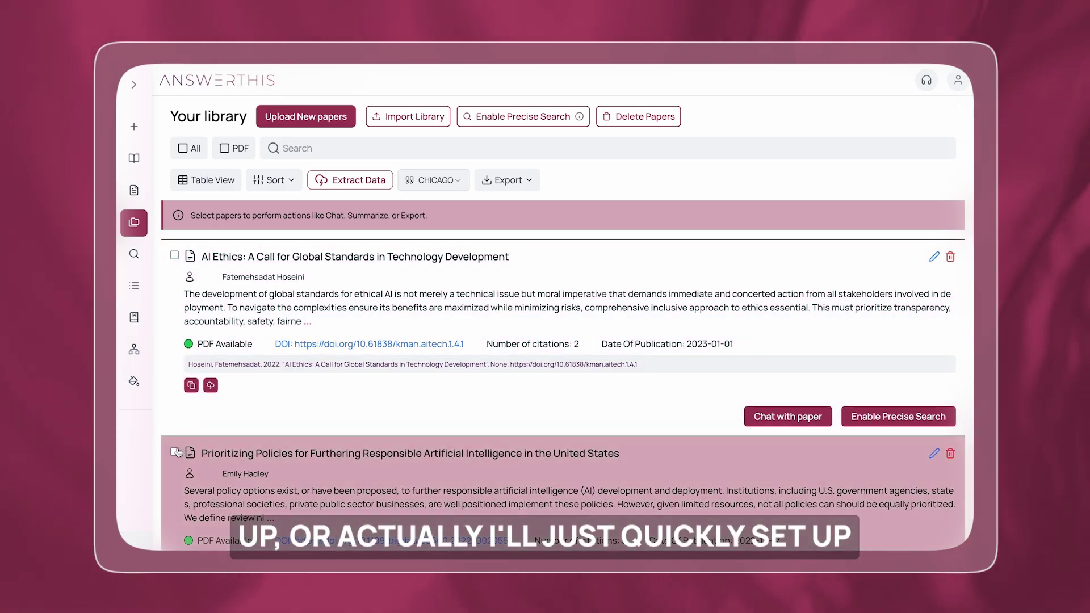
pyautogui.click(175, 454)
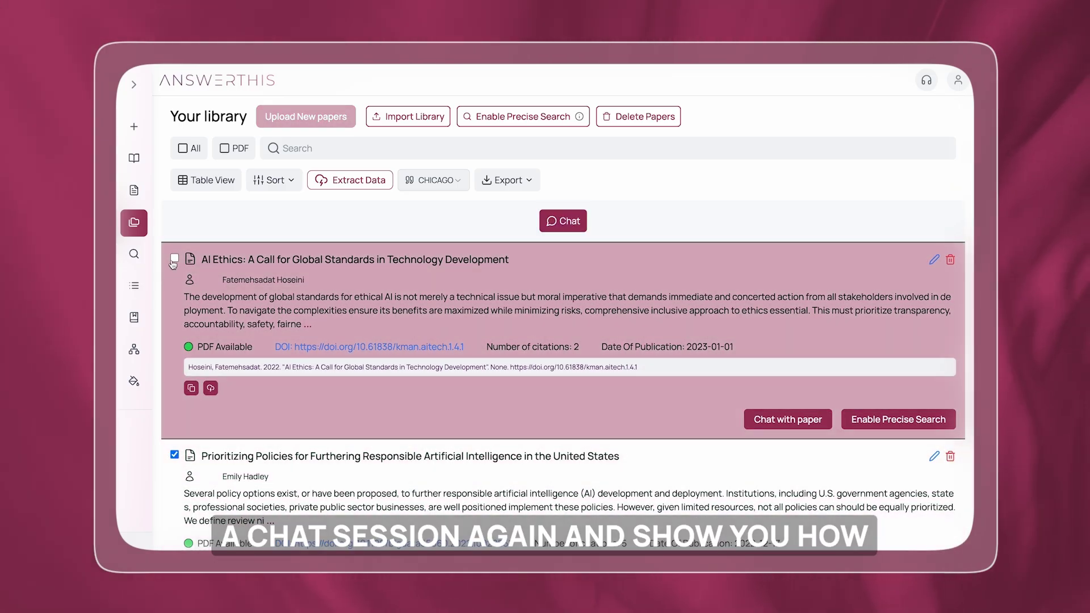
pyautogui.click(174, 259)
pyautogui.click(562, 221)
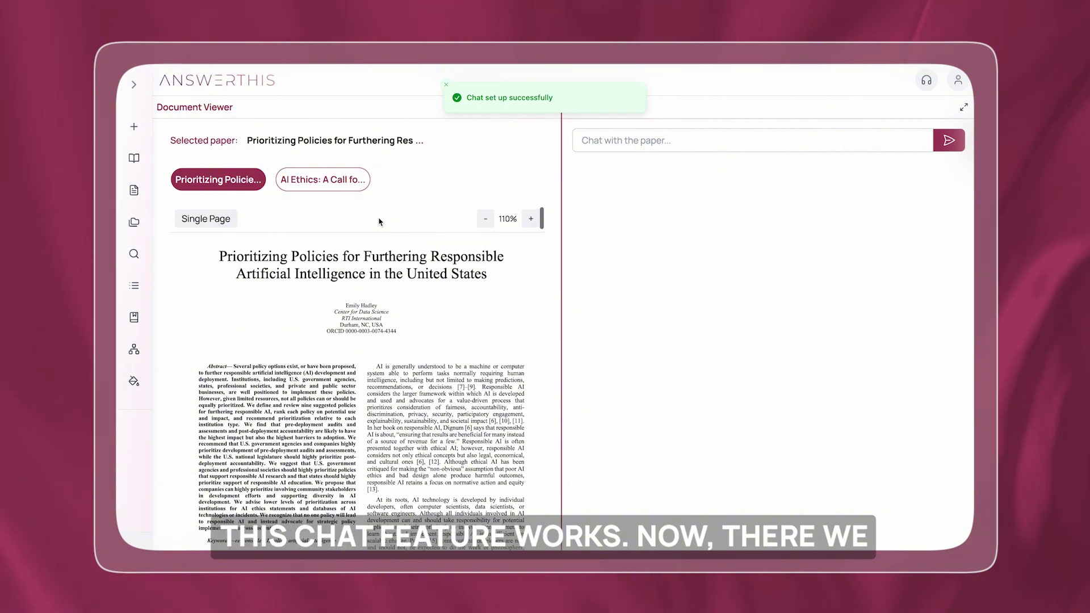
# Highlight the Prioritizing Policies and AI Ethics paper titles in the viewer
pyautogui.scroll(-1, 390, 202)
pyautogui.moveTo(307, 249); pyautogui.dragTo(470, 261)
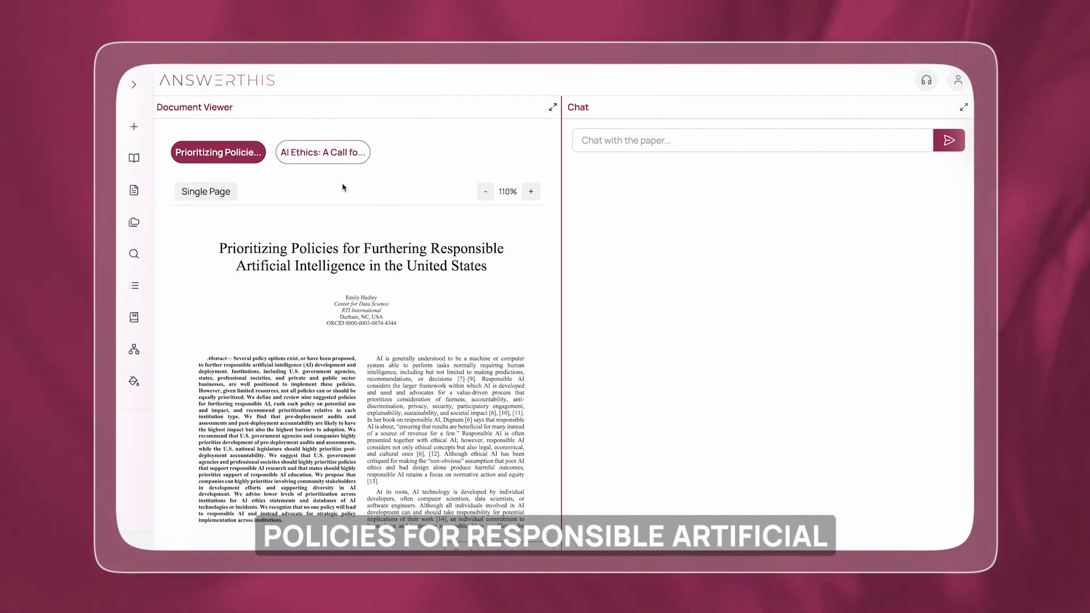
pyautogui.click(322, 152)
pyautogui.moveTo(263, 315); pyautogui.dragTo(473, 315)
pyautogui.click(648, 113)
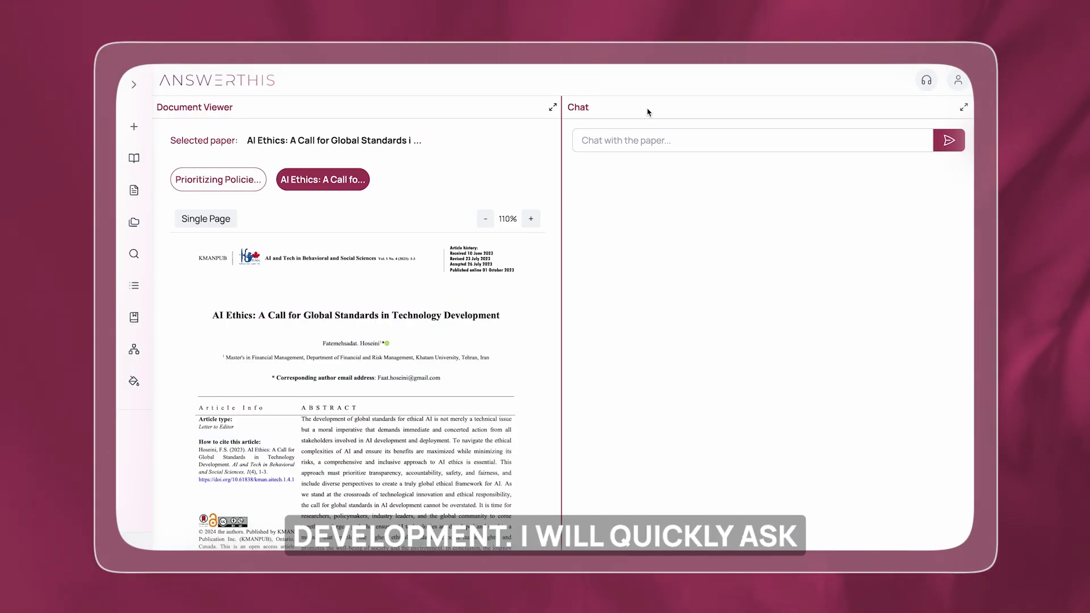
# Ask the chat to summarize both papers and highlight the important points, then read the answer
pyautogui.write('Summarize b')
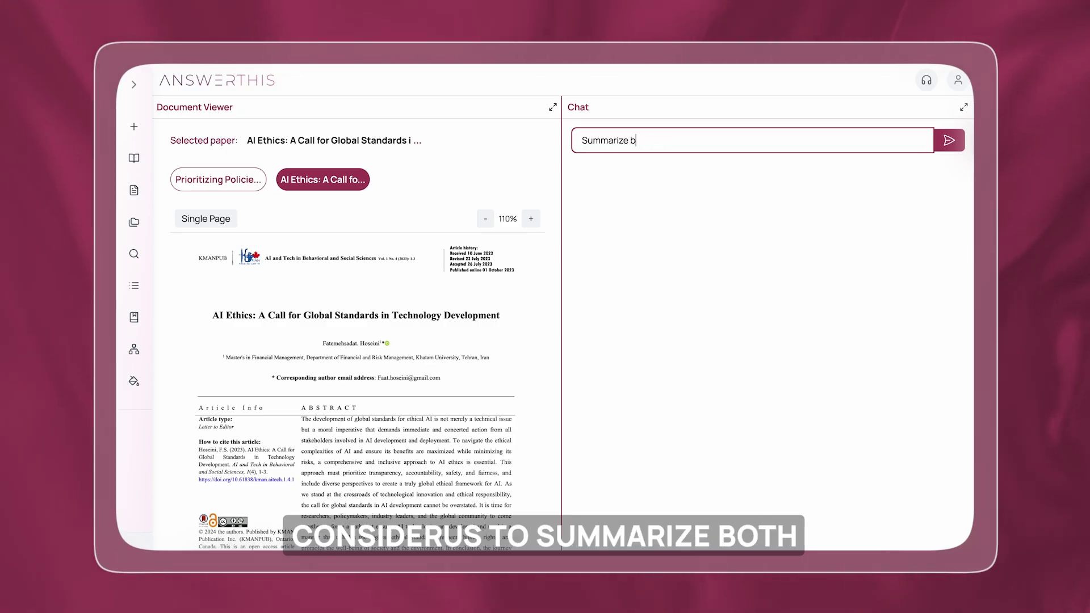
pyautogui.write('oth the papers, and highlig')
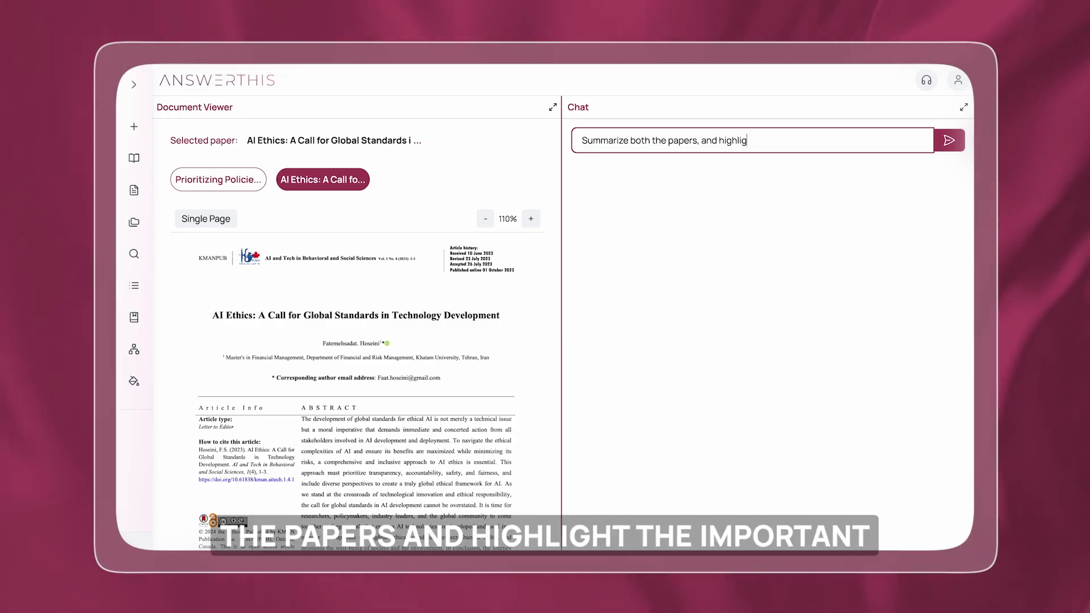
pyautogui.write('ht the important points')
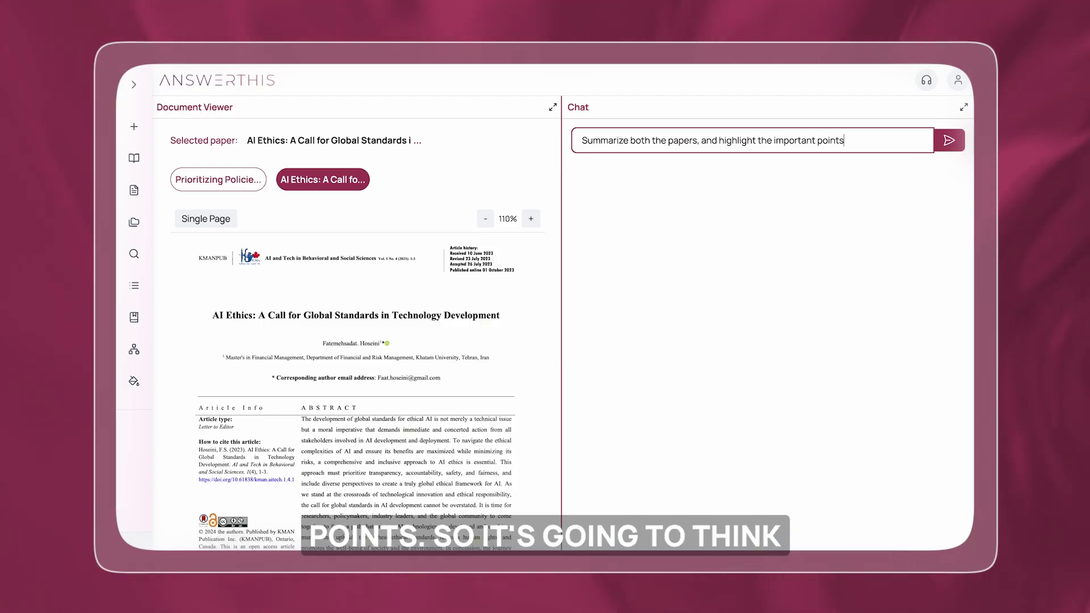
pyautogui.press('Return')
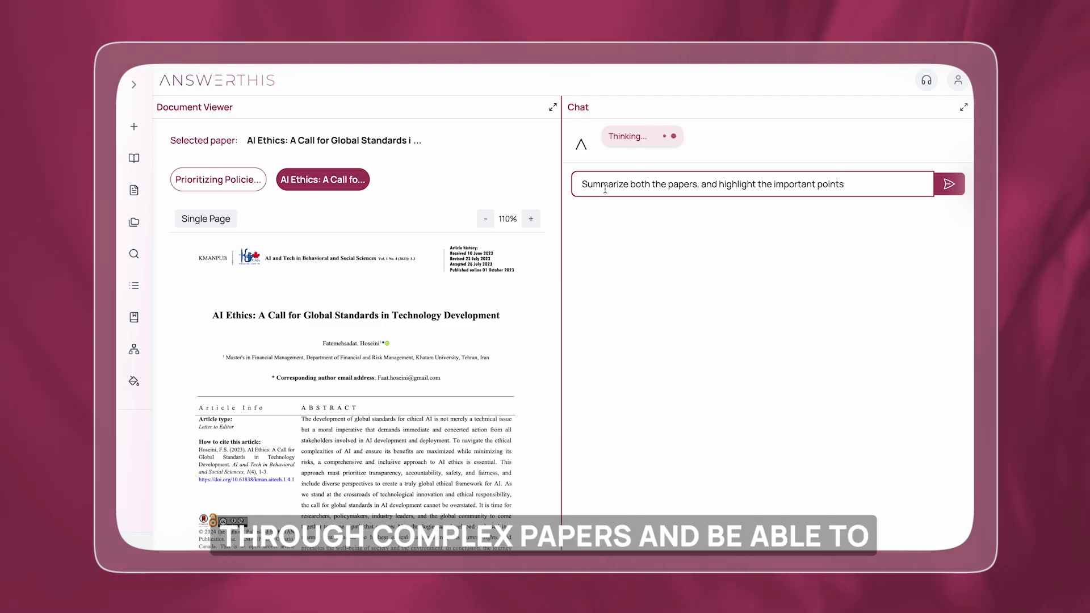
pyautogui.scroll(-1, 514, 171)
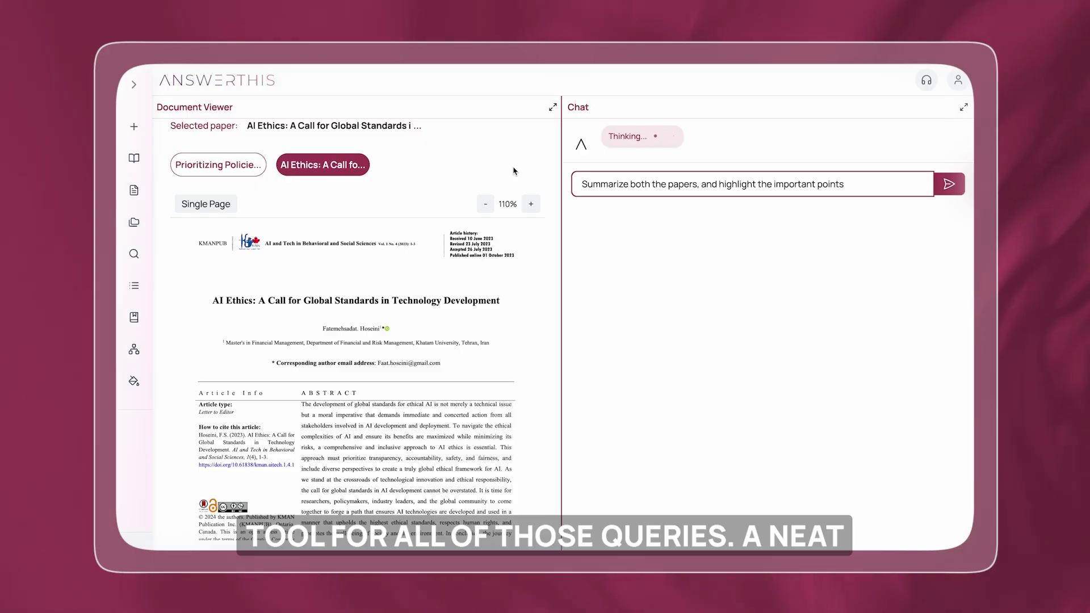
pyautogui.scroll(-1, 514, 171)
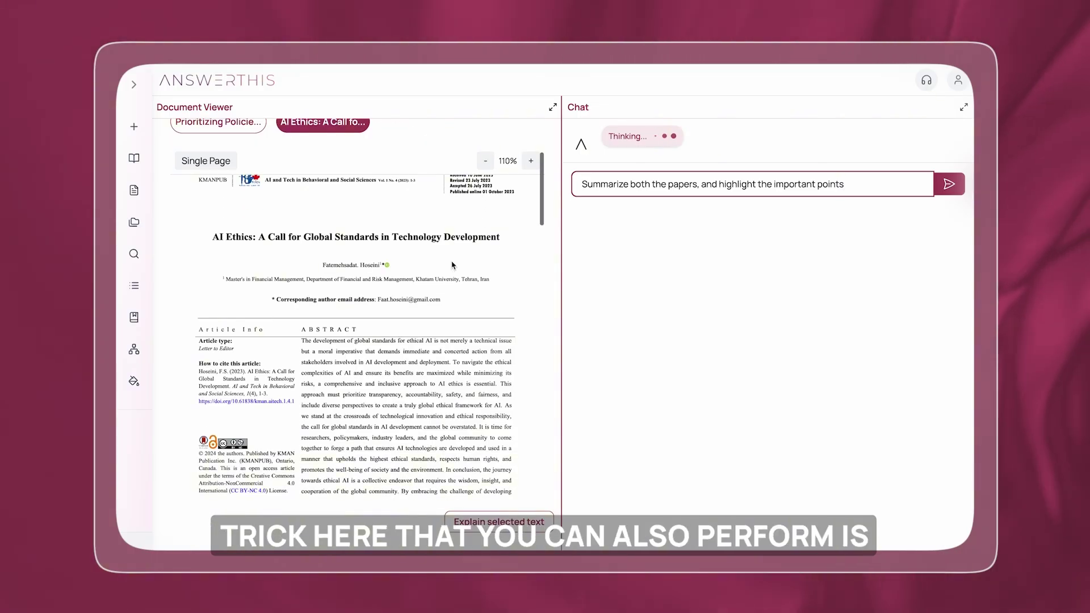
pyautogui.scroll(-10, 467, 229)
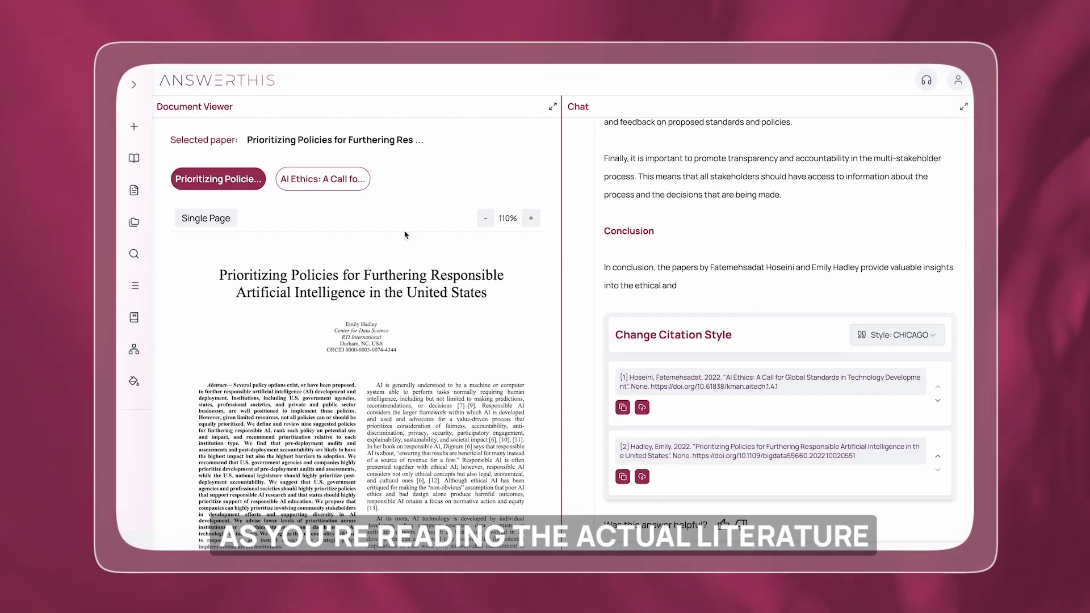
# In the AI Ethics paper, select the paragraph citing Jobin & Ienca, then clear it
pyautogui.click(341, 183)
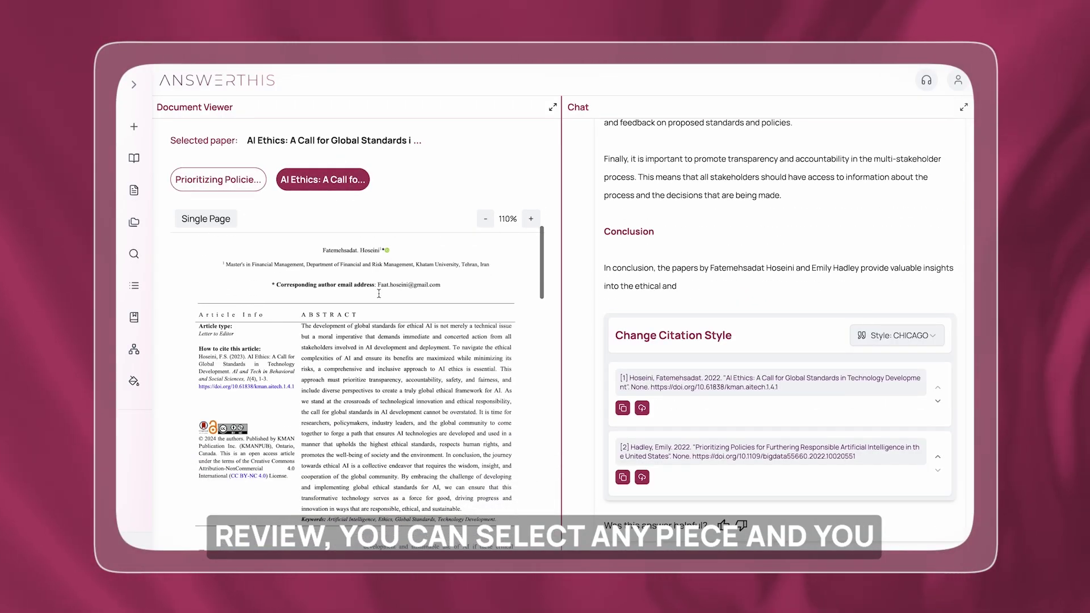
pyautogui.scroll(-3, 341, 310)
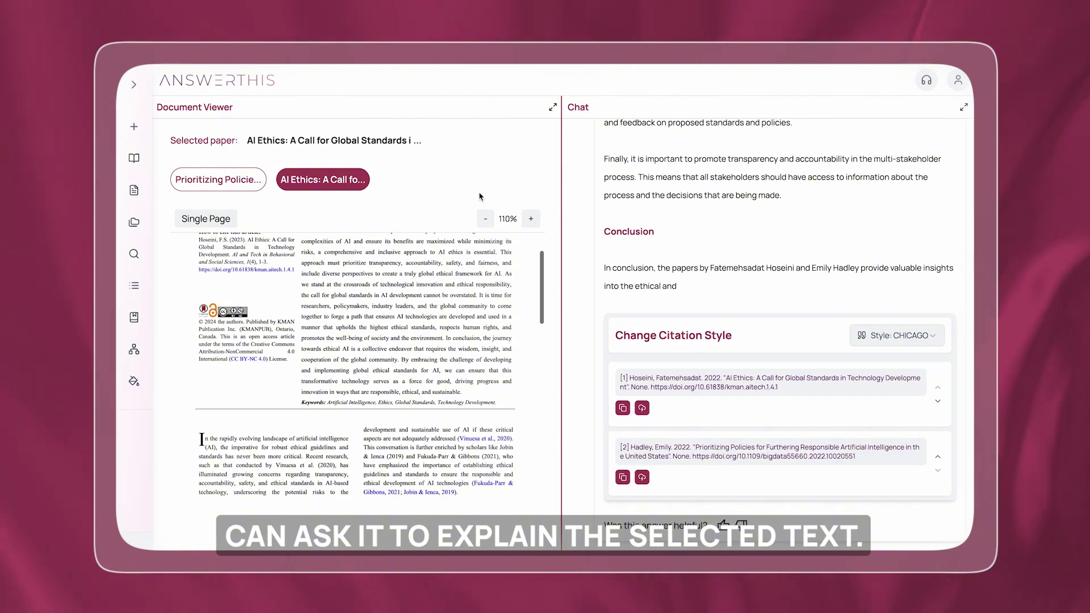
pyautogui.scroll(-1, 325, 314)
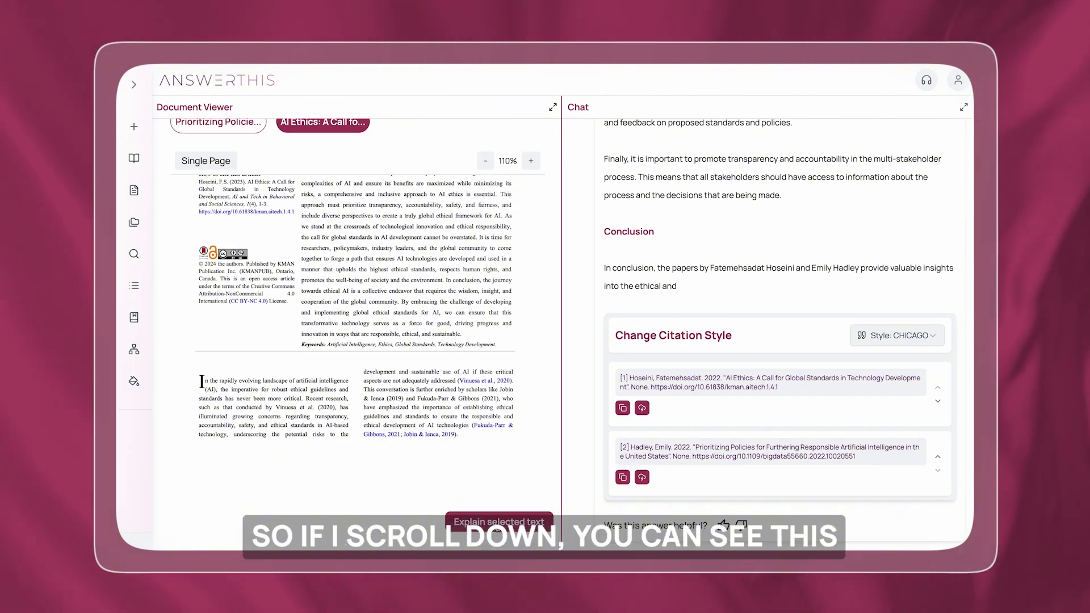
pyautogui.scroll(-3, 412, 322)
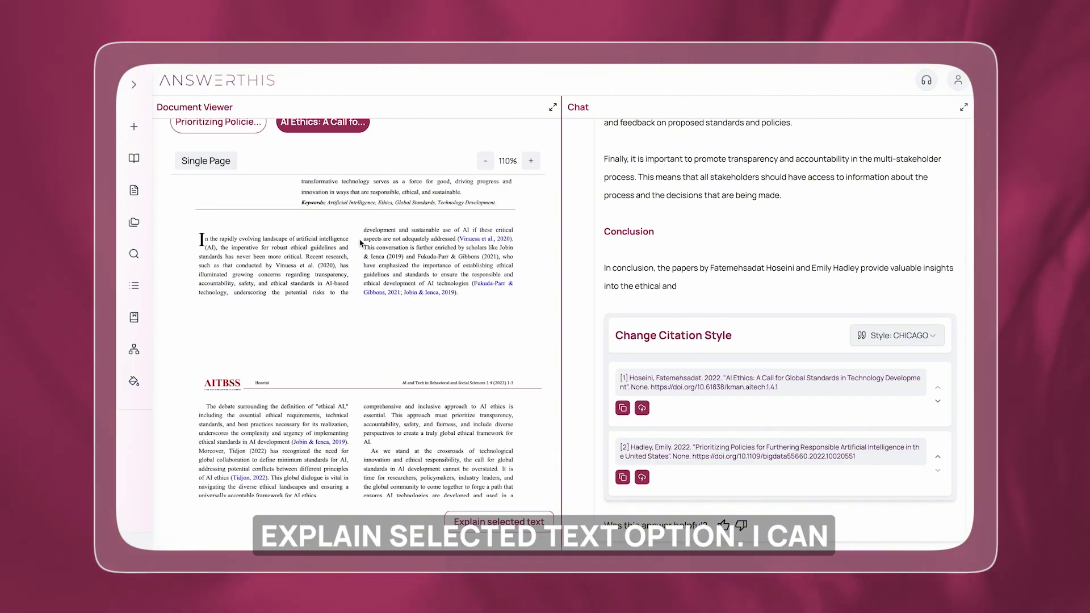
pyautogui.moveTo(359, 247); pyautogui.dragTo(459, 292)
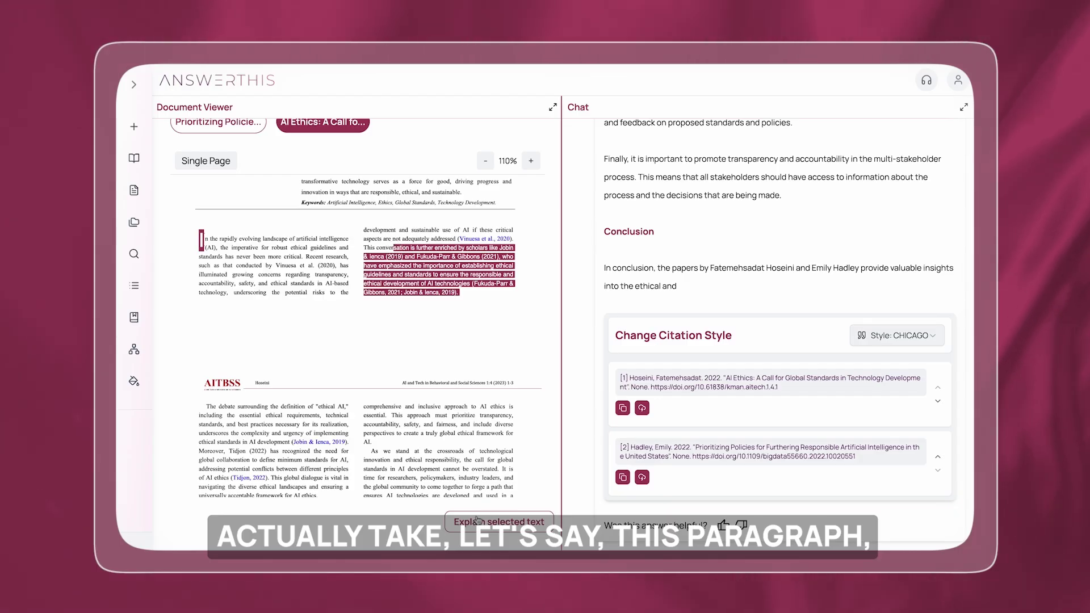
pyautogui.click(414, 305)
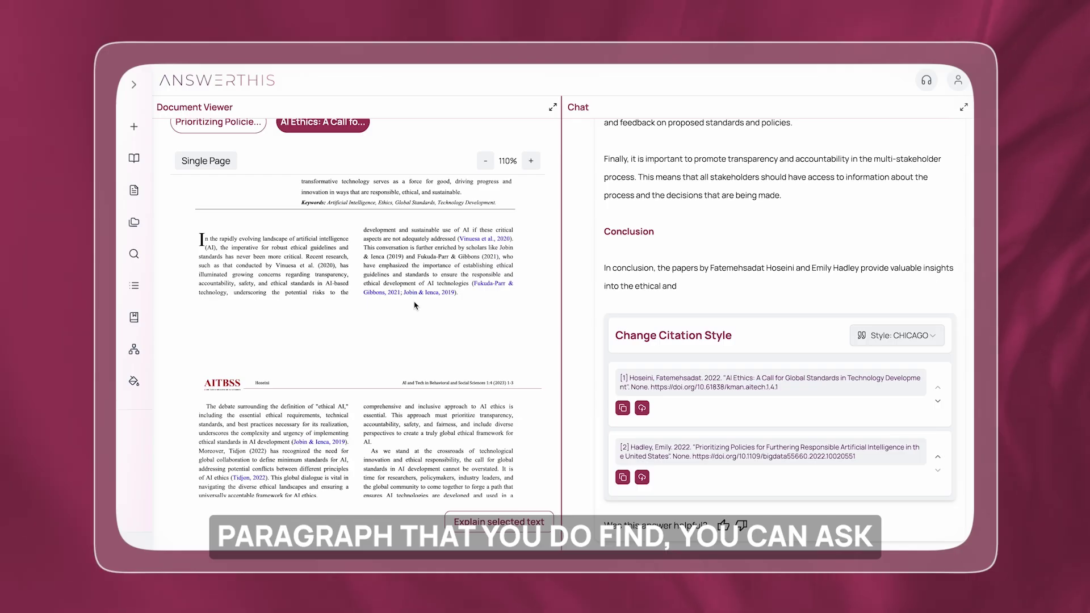
# Follow citation [1] to its source passage and citation [2] to the Prioritizing Policies paper
pyautogui.scroll(5, 666, 212)
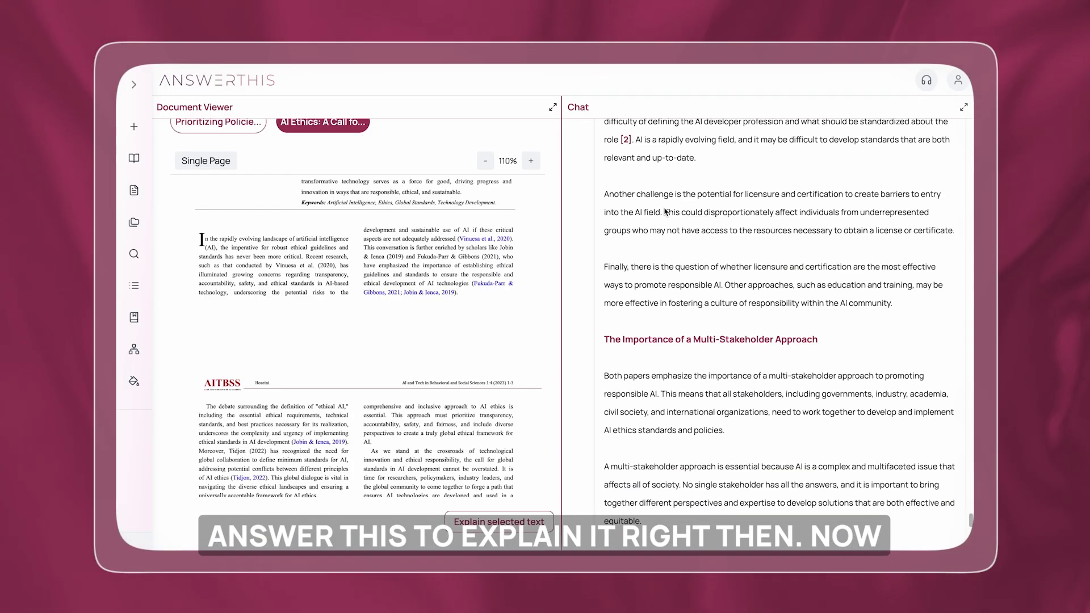
pyautogui.scroll(15, 665, 212)
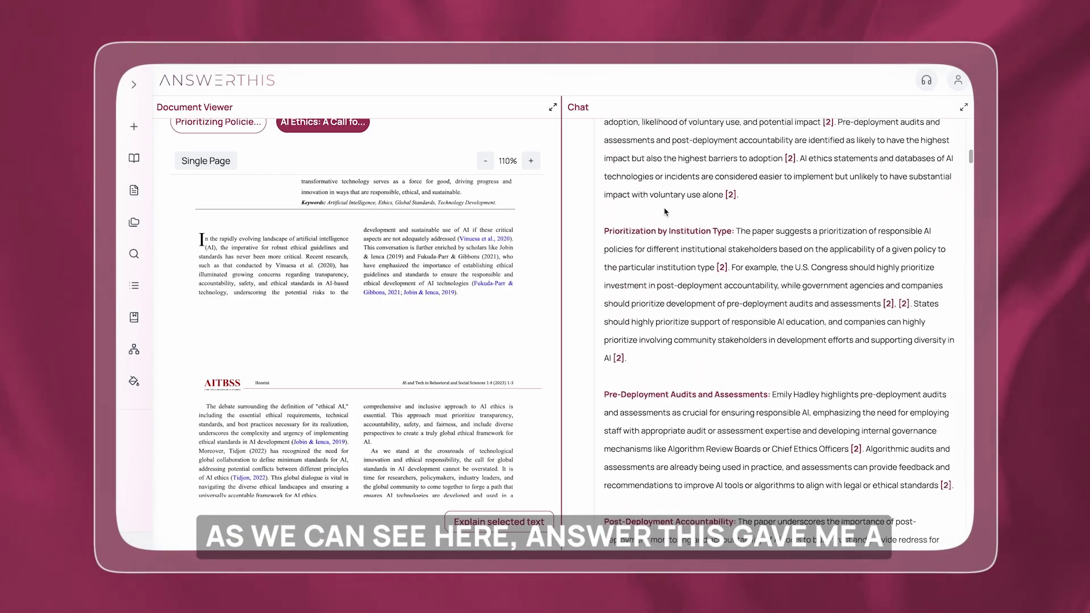
pyautogui.scroll(8, 666, 212)
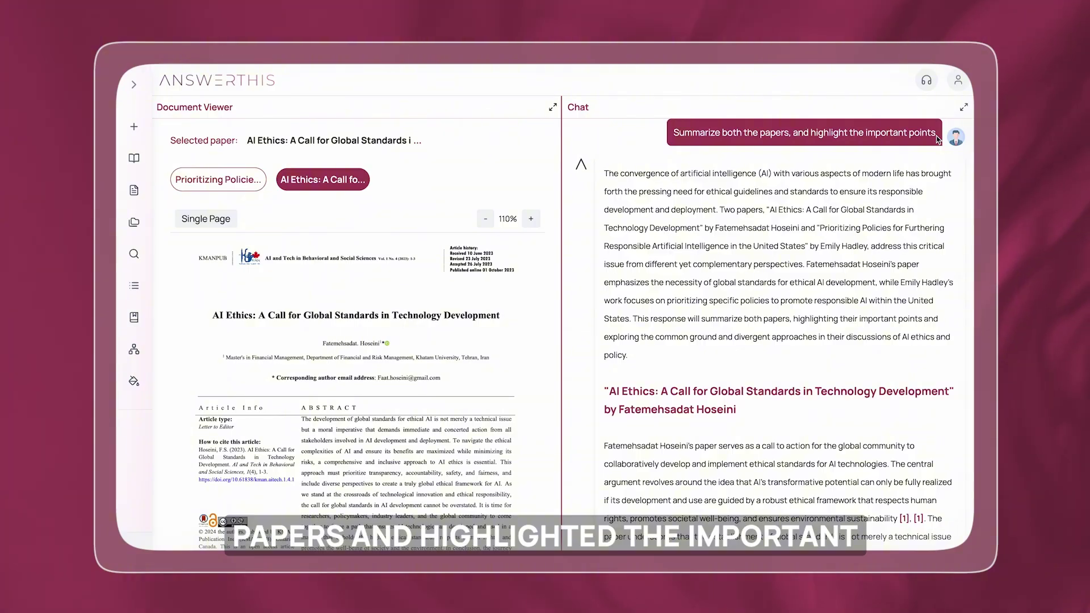
pyautogui.scroll(-4, 881, 245)
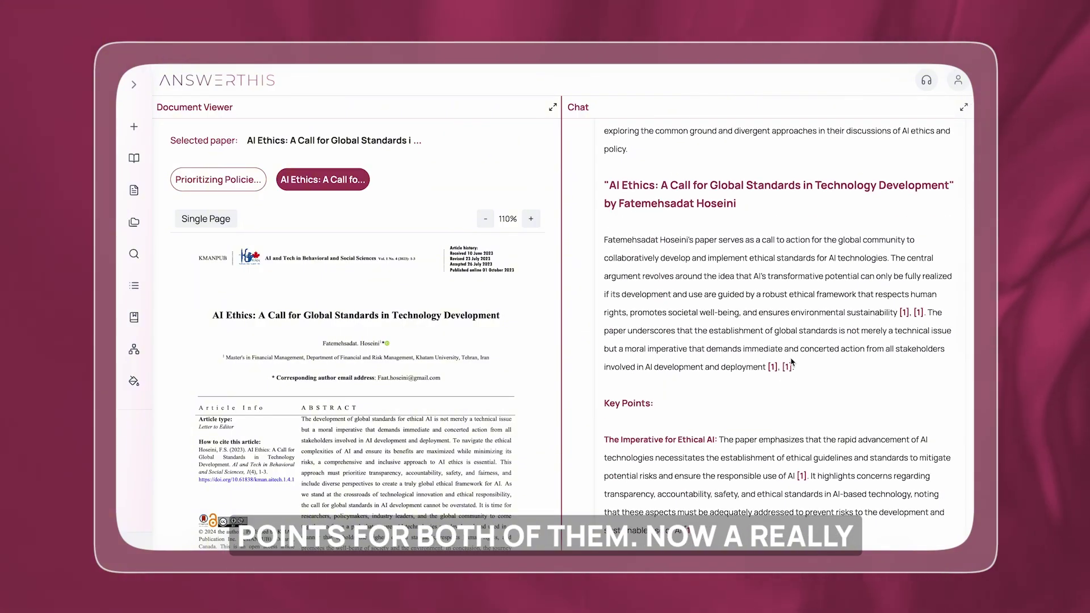
pyautogui.click(788, 367)
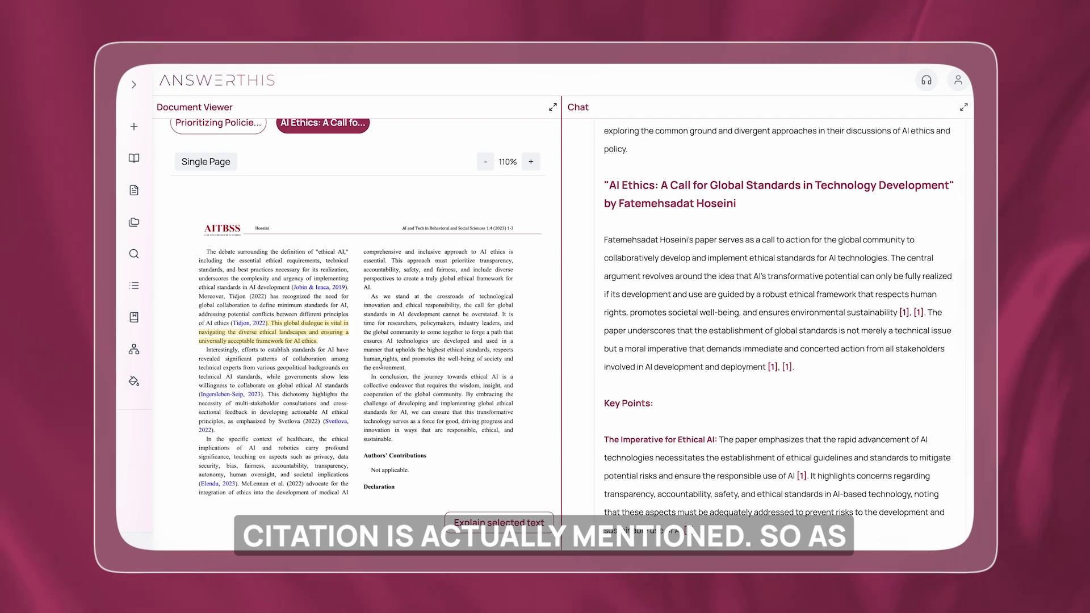
pyautogui.scroll(-10, 813, 239)
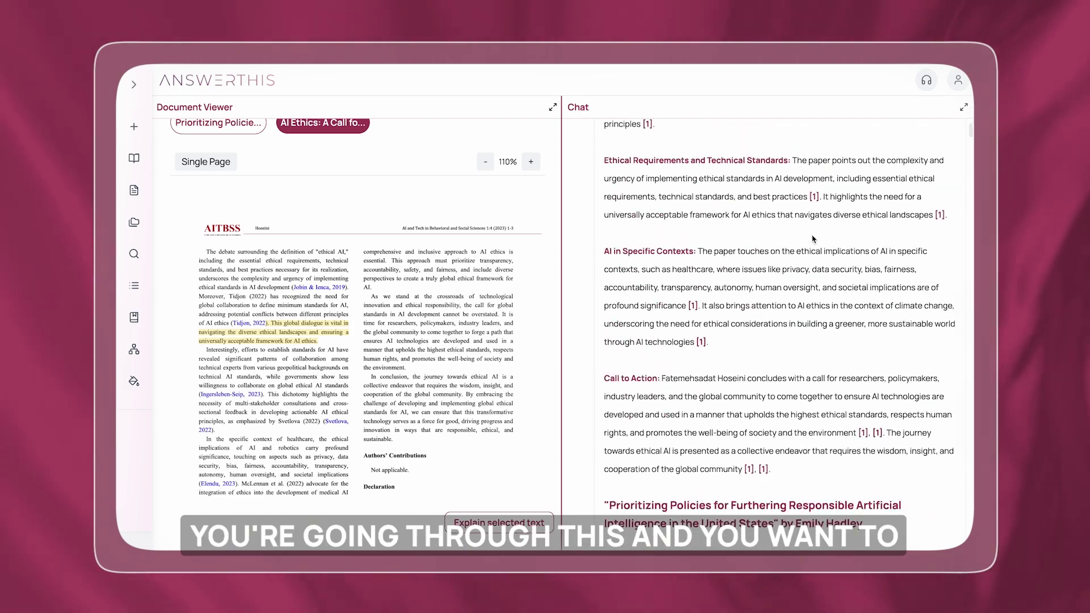
pyautogui.scroll(-6, 813, 239)
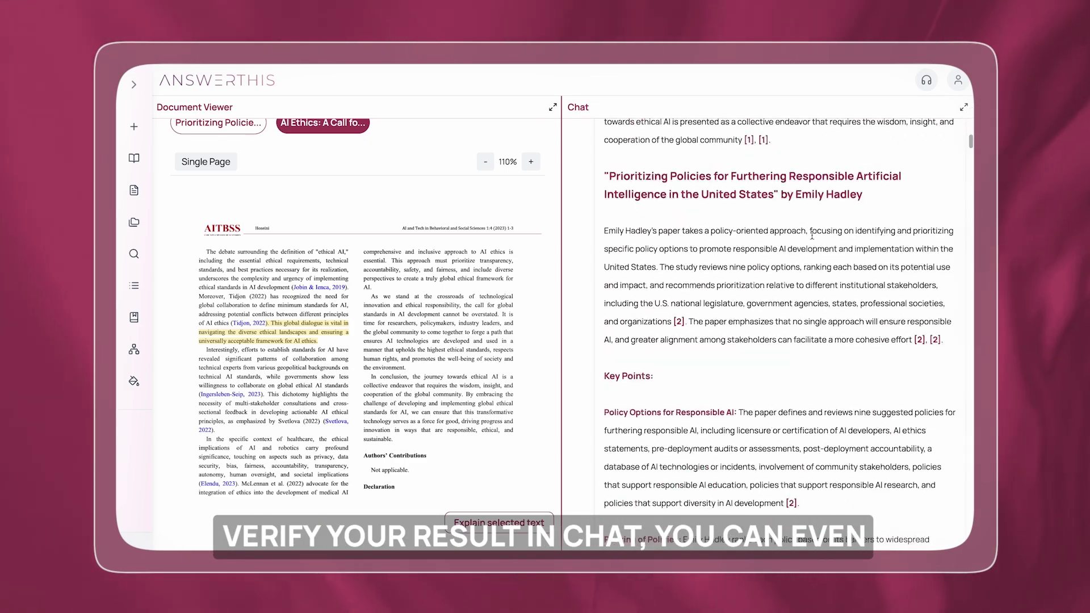
pyautogui.click(679, 322)
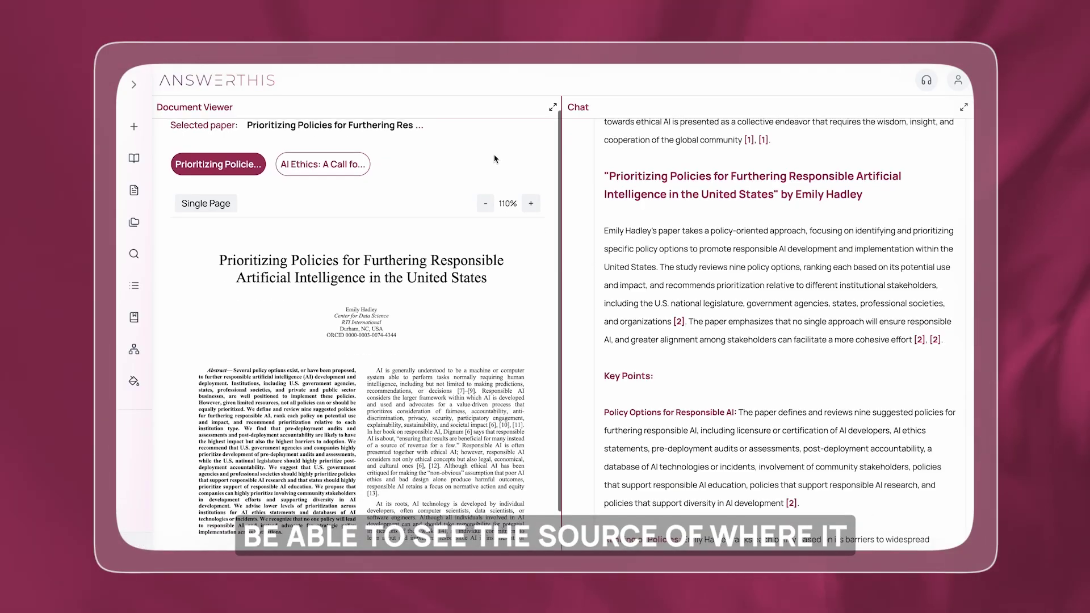
pyautogui.scroll(-5, 588, 313)
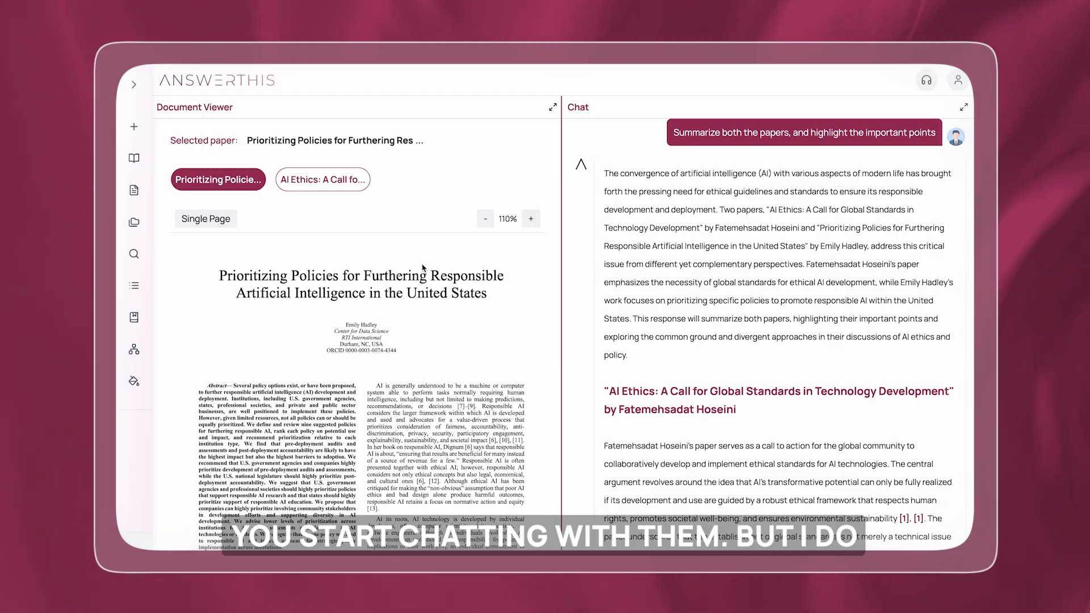
# Extract a Key Findings column for the papers in the library
pyautogui.moveTo(154, 159)
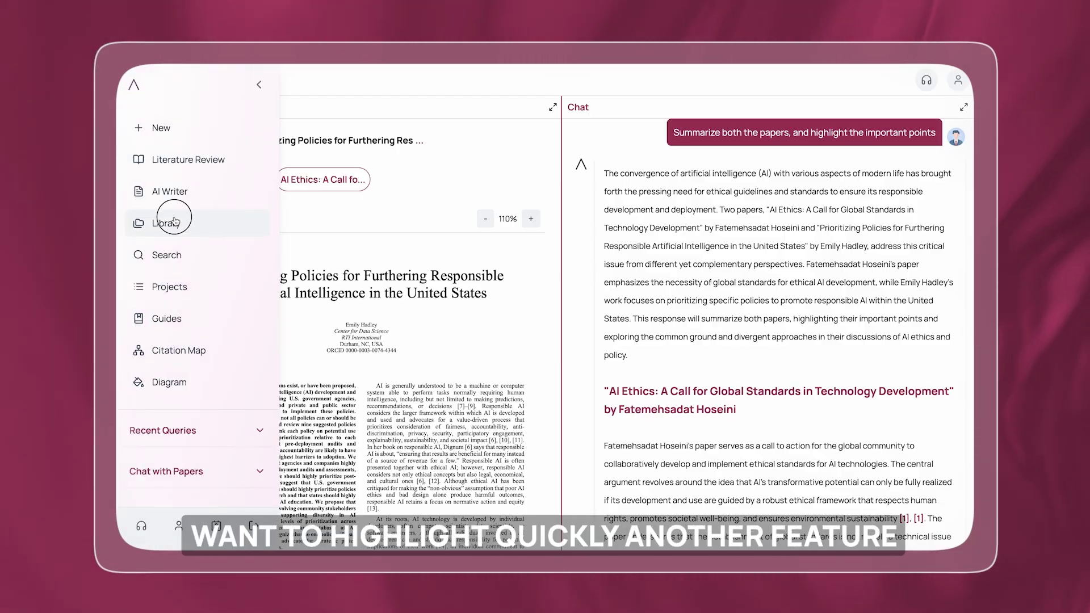
pyautogui.click(170, 222)
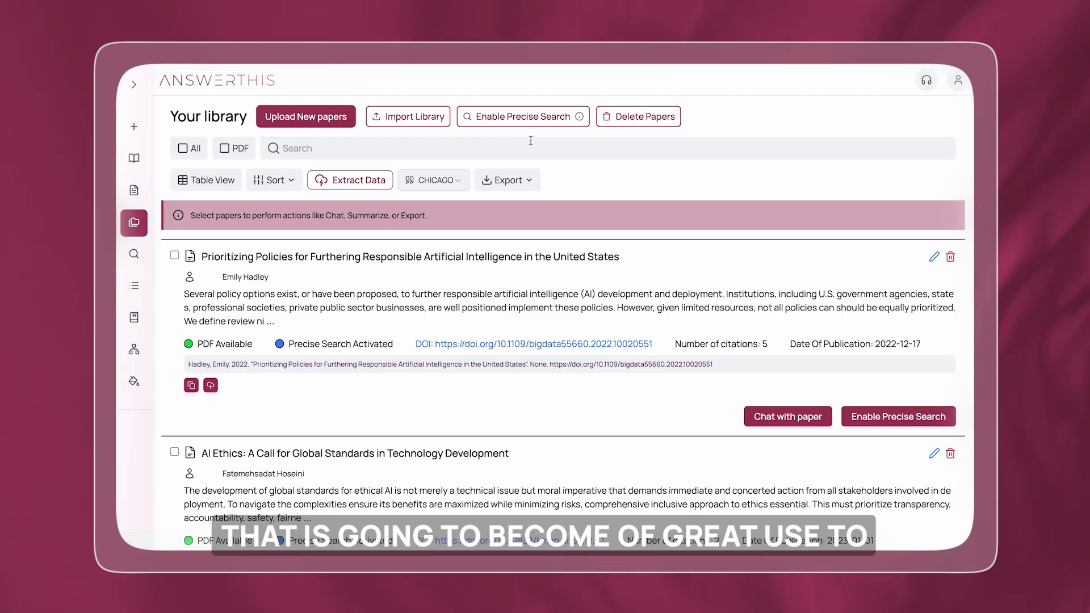
pyautogui.click(375, 181)
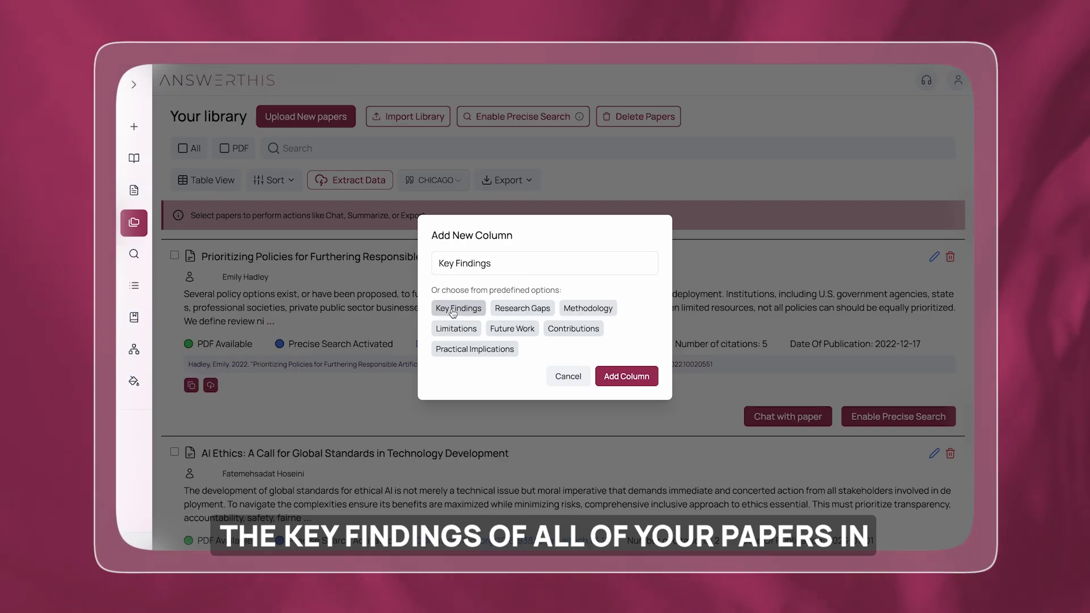
pyautogui.click(626, 375)
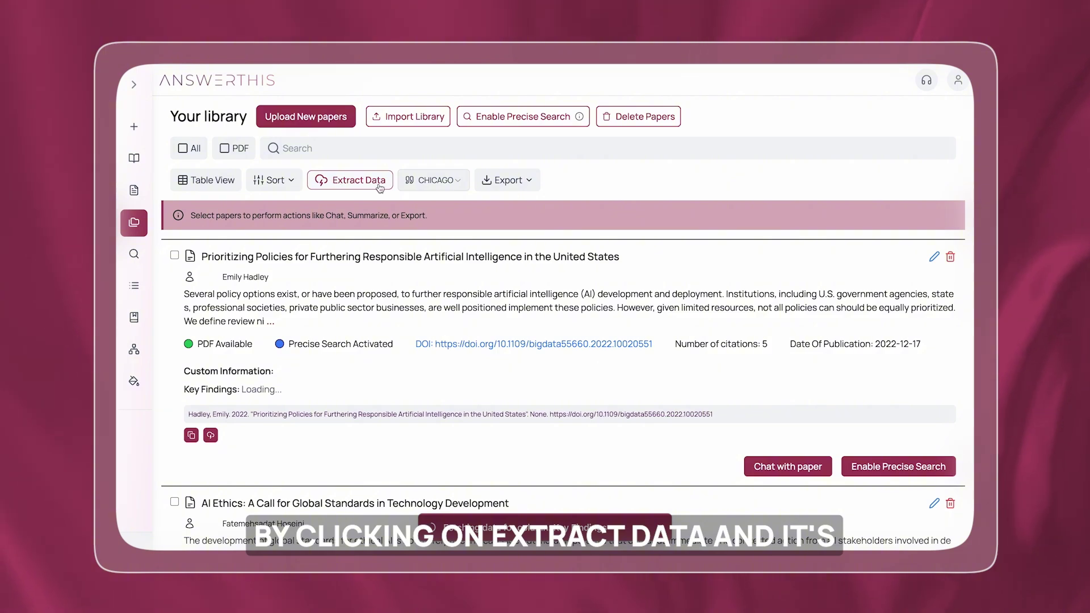
# Switch the library to Table View and open the add-column dialog
pyautogui.click(208, 181)
pyautogui.scroll(-8, 594, 240)
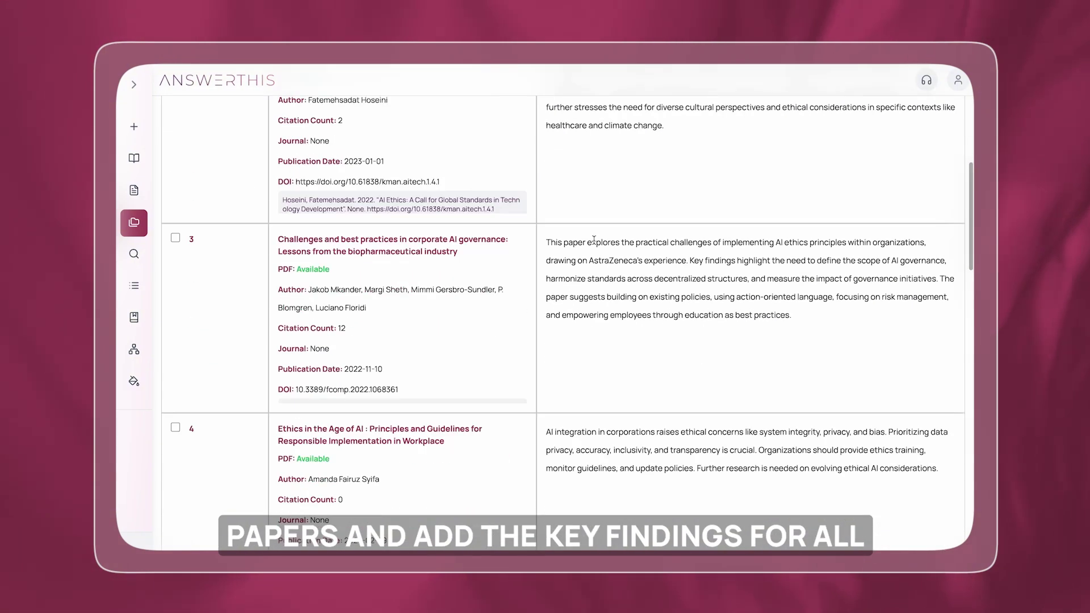
pyautogui.scroll(-5, 594, 239)
pyautogui.scroll(20, 593, 240)
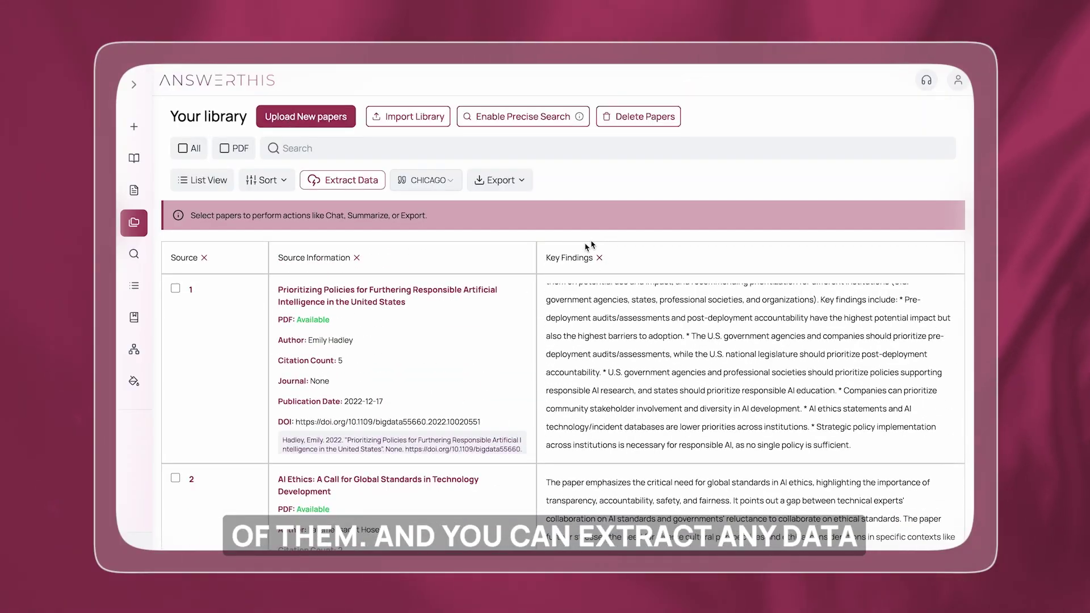
pyautogui.click(369, 185)
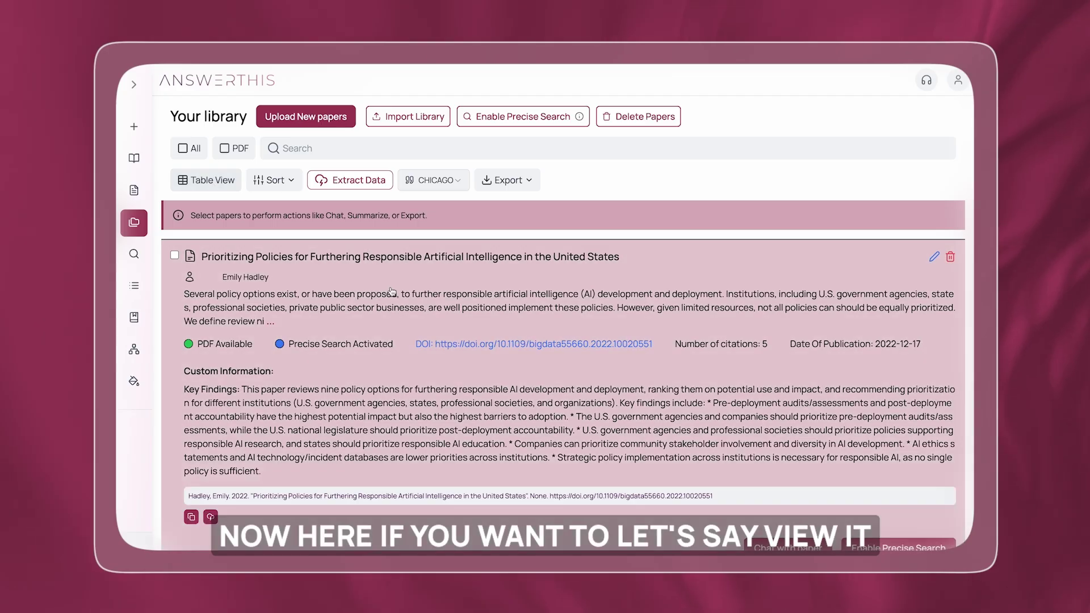
pyautogui.scroll(-1, 392, 291)
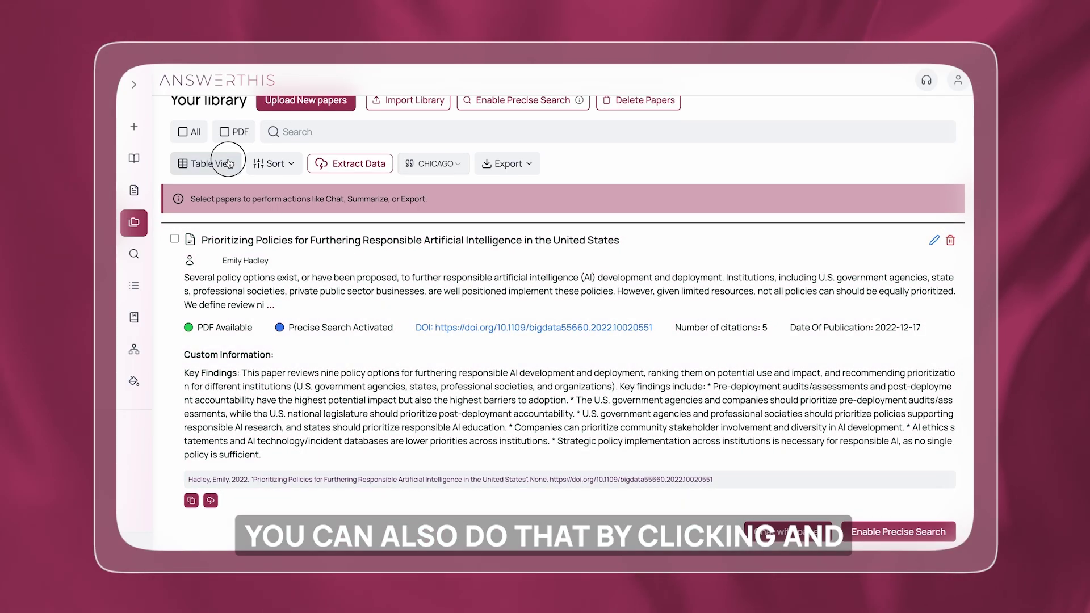
# Toggle between card list and table layout, ending on the table with Key Findings
pyautogui.click(188, 164)
pyautogui.click(181, 165)
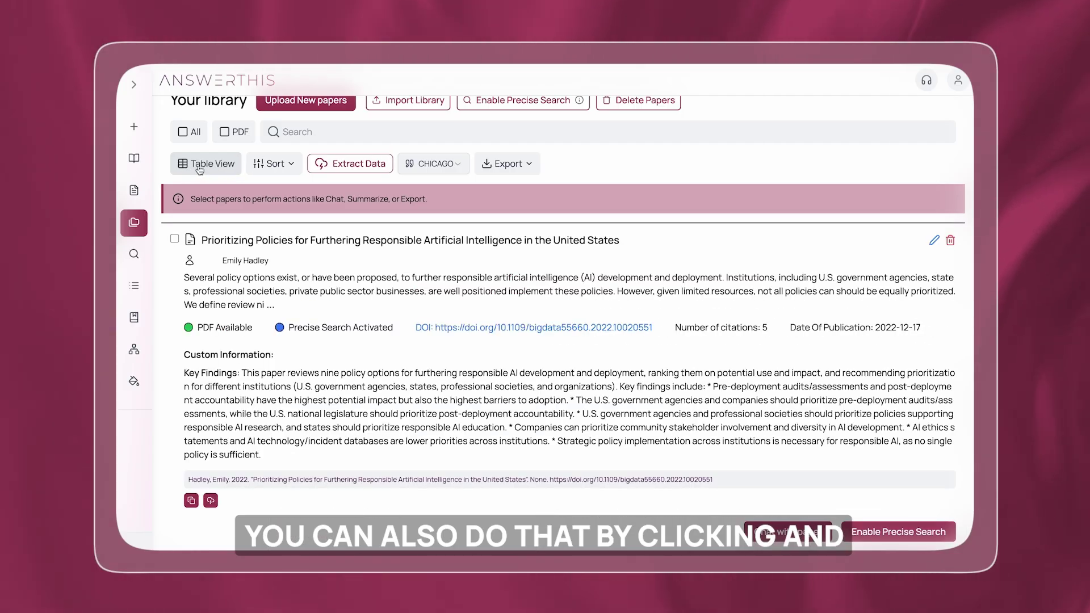
pyautogui.click(203, 166)
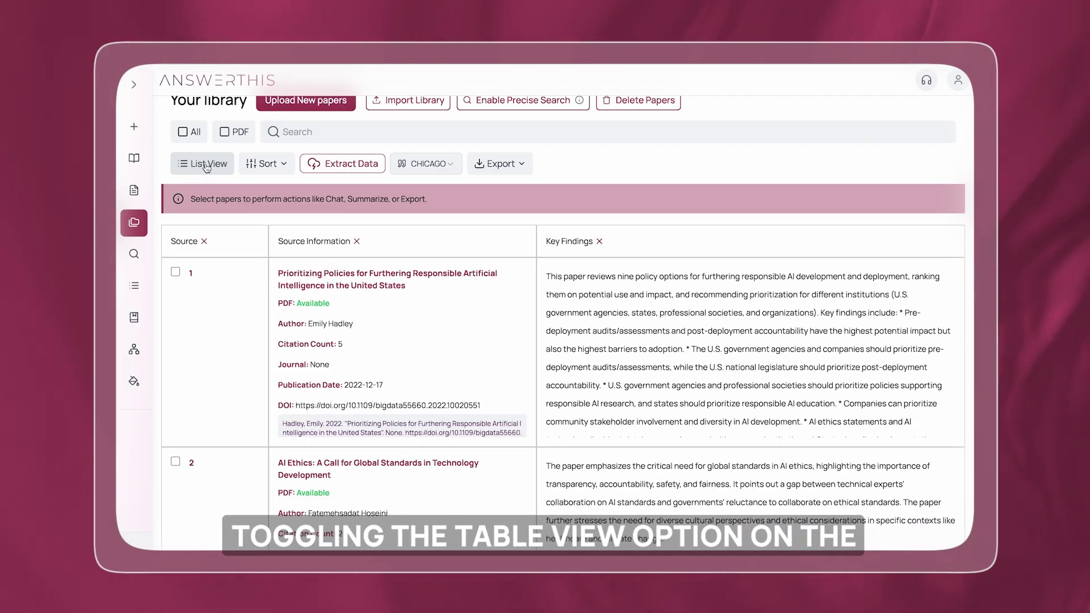
pyautogui.scroll(-5, 731, 397)
pyautogui.scroll(2, 730, 415)
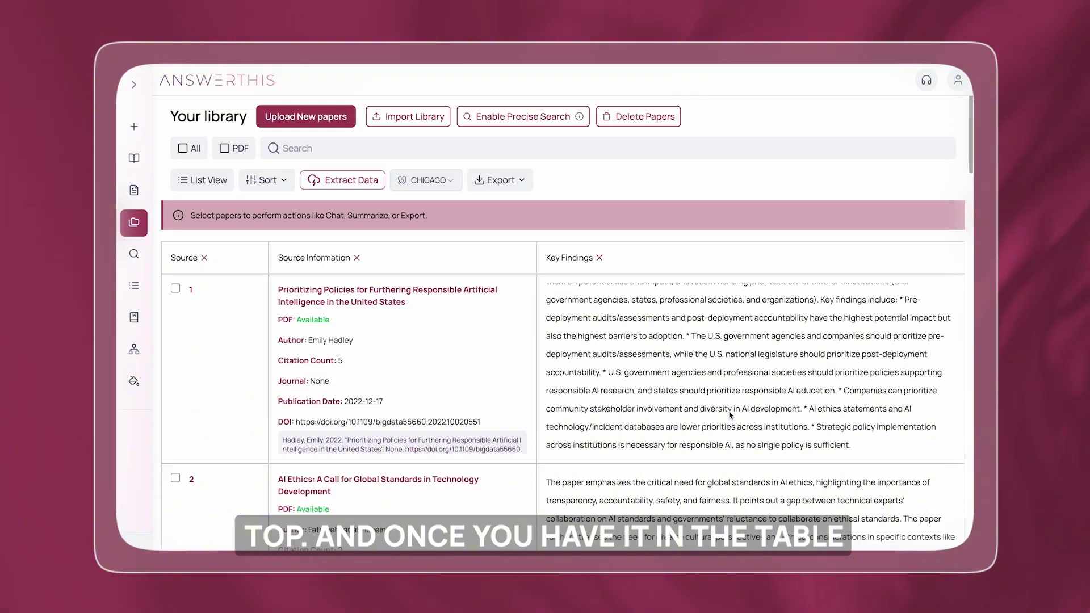
pyautogui.click(525, 177)
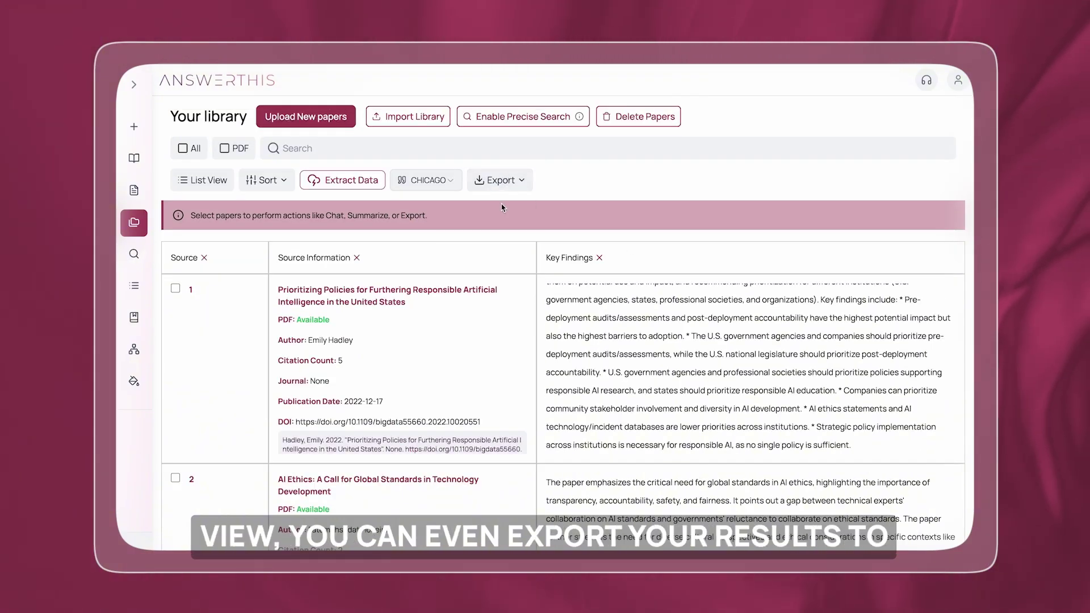
# Export all library papers to CSV, then add the Key Findings extracted column
pyautogui.click(187, 150)
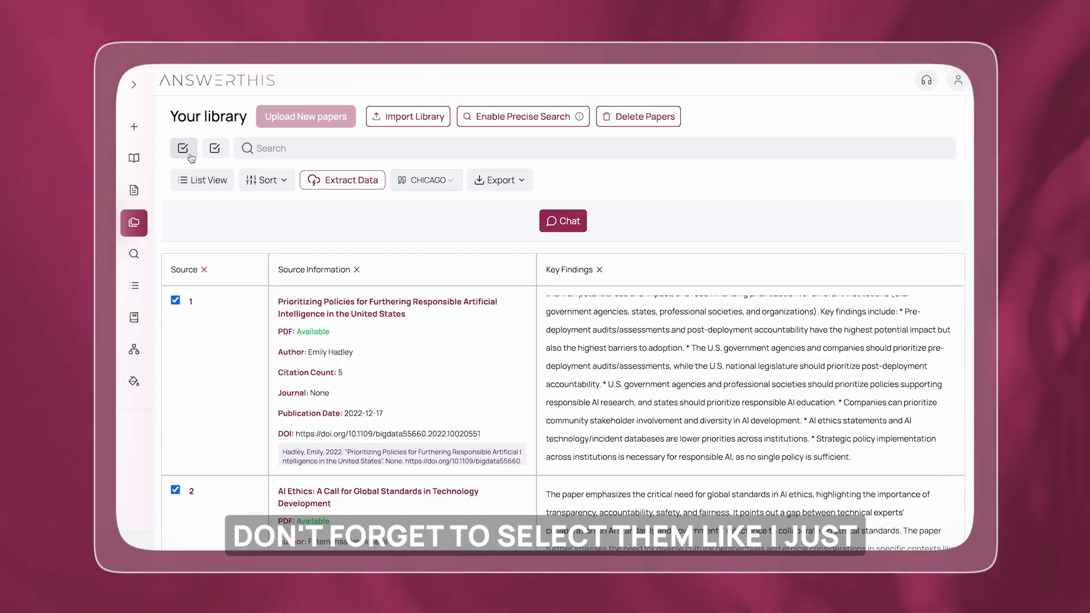
pyautogui.click(498, 180)
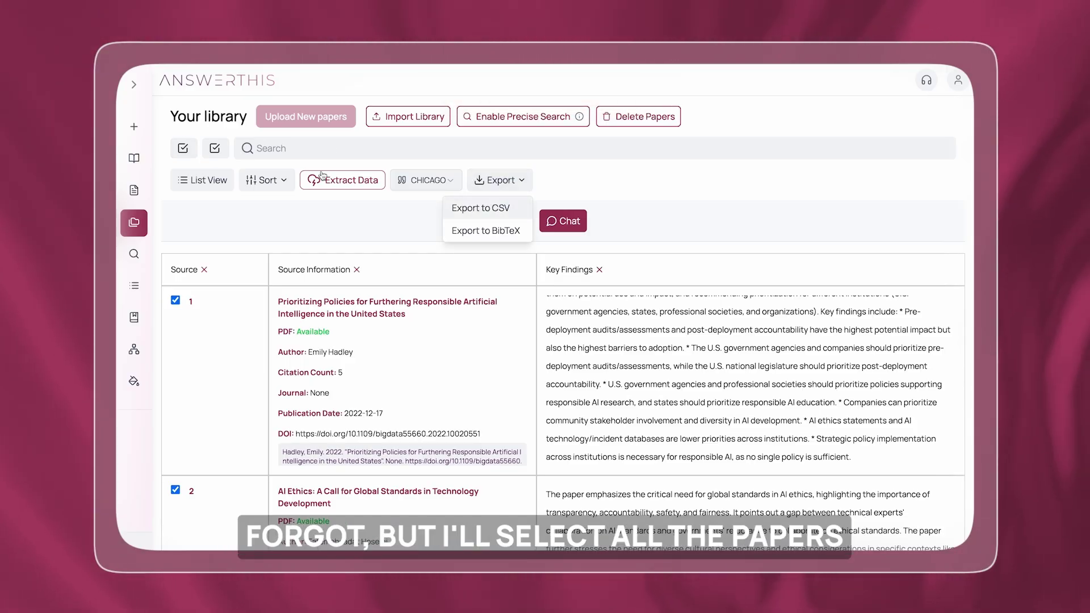
pyautogui.click(480, 208)
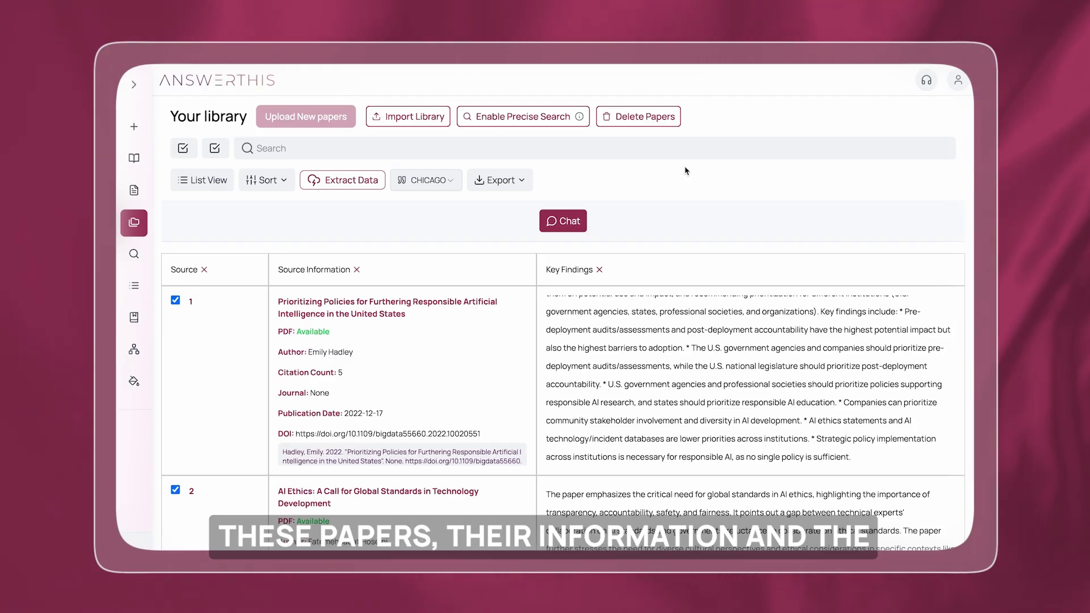
pyautogui.click(360, 187)
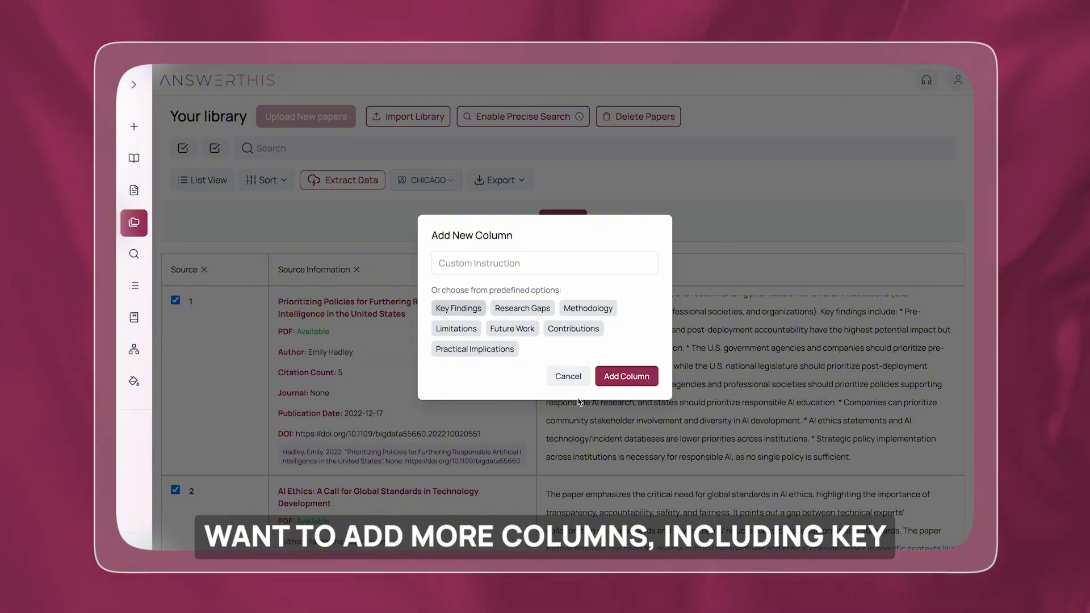
pyautogui.click(622, 376)
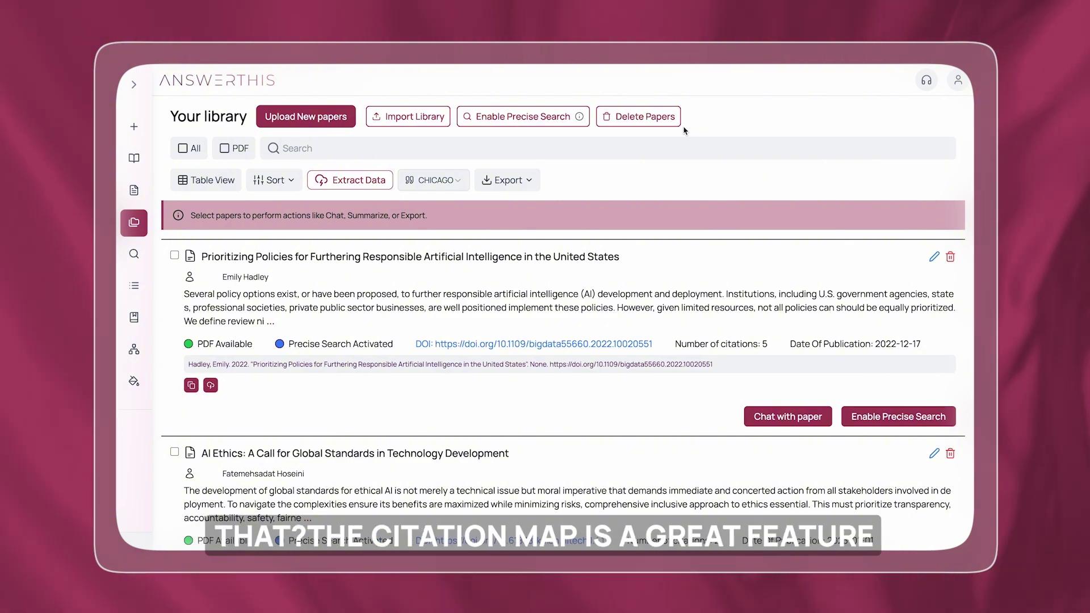
# Start a new citation map search for AI Ethics implementation, with Walking the Walk of AI Ethics as origin
pyautogui.moveTo(134, 346)
pyautogui.click(171, 349)
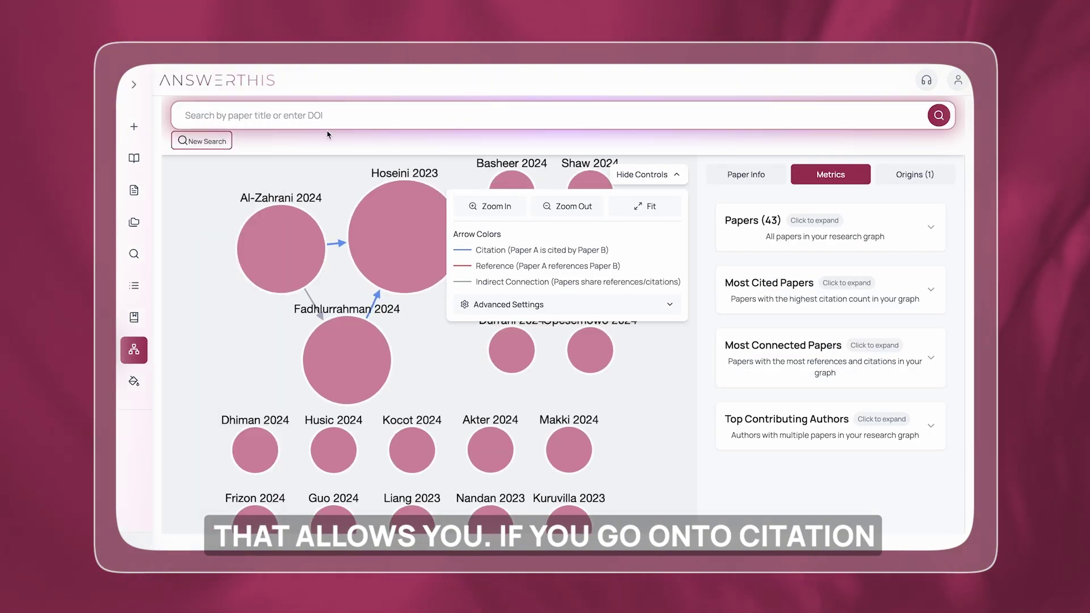
pyautogui.click(201, 141)
pyautogui.write('Sl')
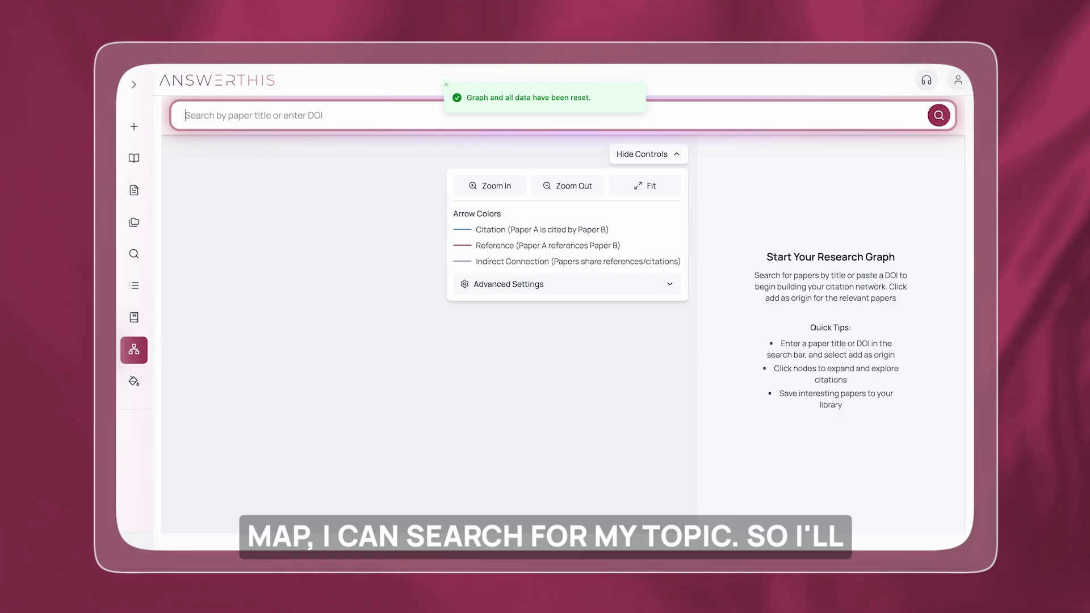
pyautogui.write(' Ethics')
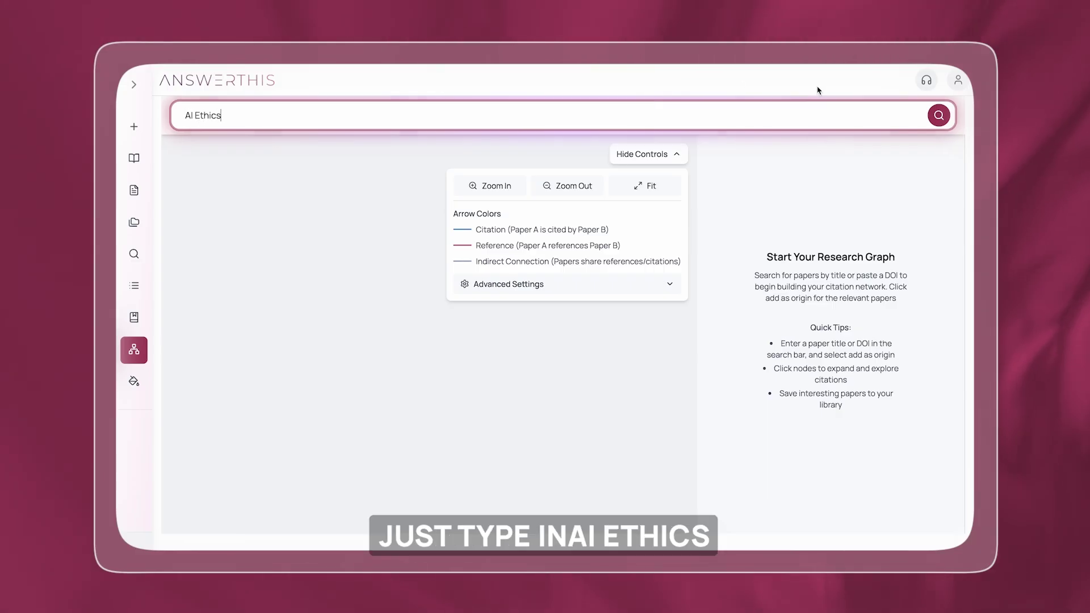
pyautogui.write(' impleme')
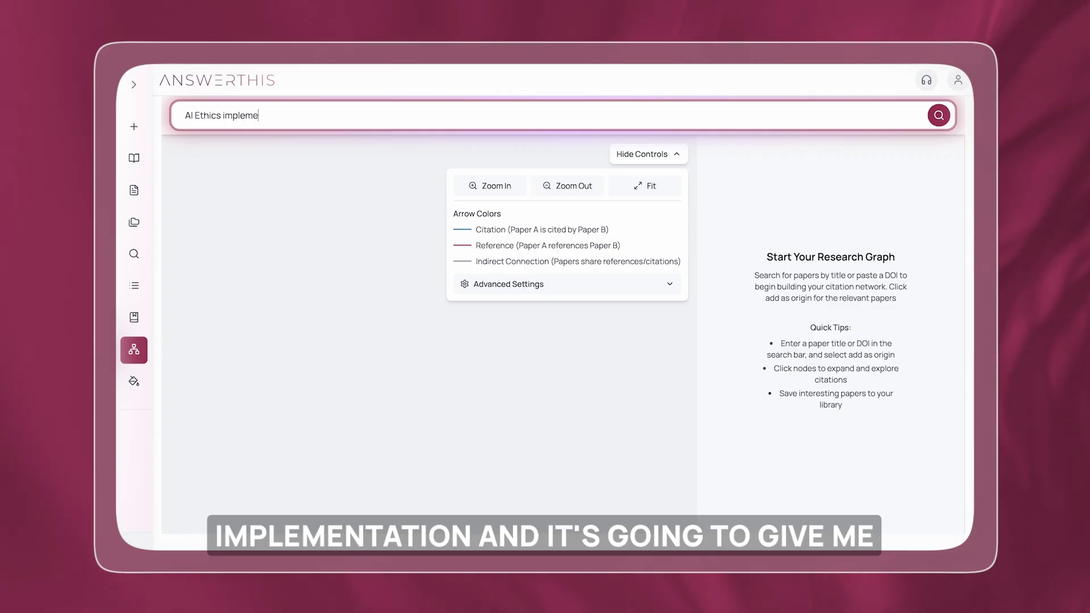
pyautogui.write('ntation')
pyautogui.press('Return')
pyautogui.scroll(-3, 690, 268)
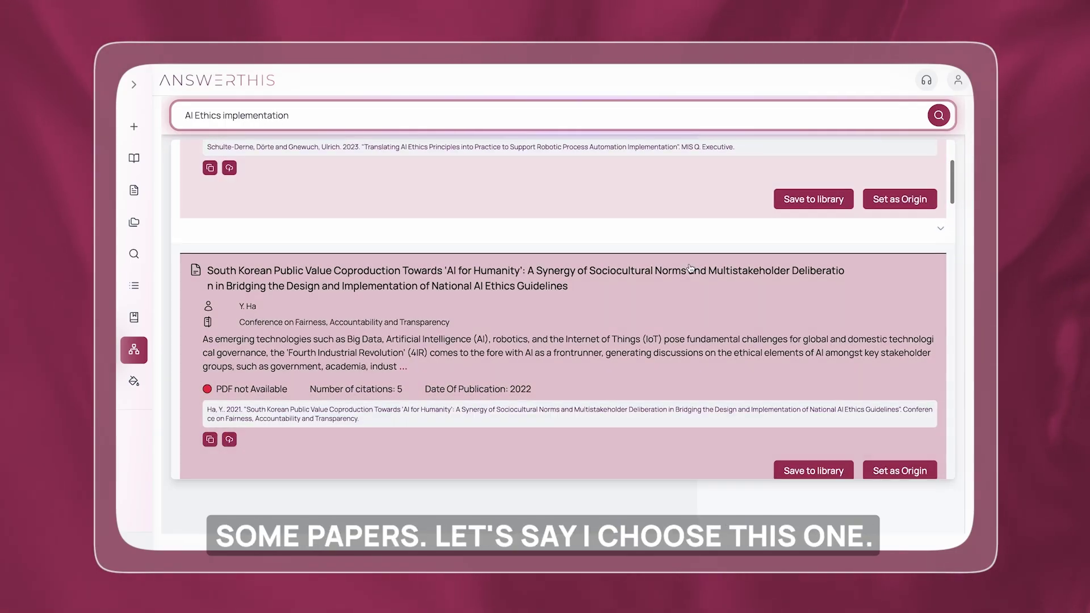
pyautogui.scroll(-10, 690, 268)
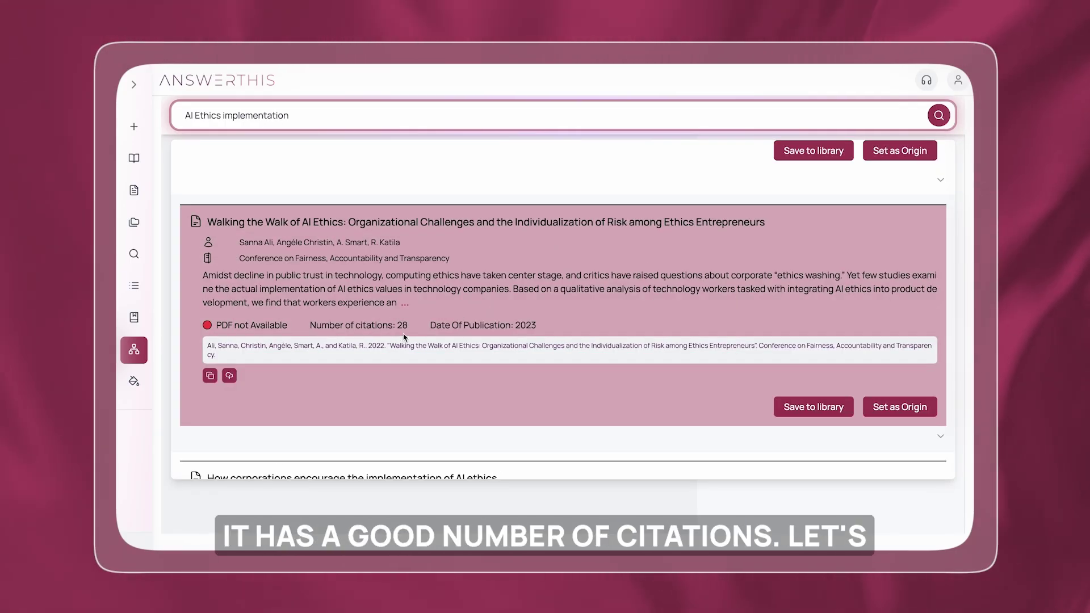
pyautogui.click(900, 405)
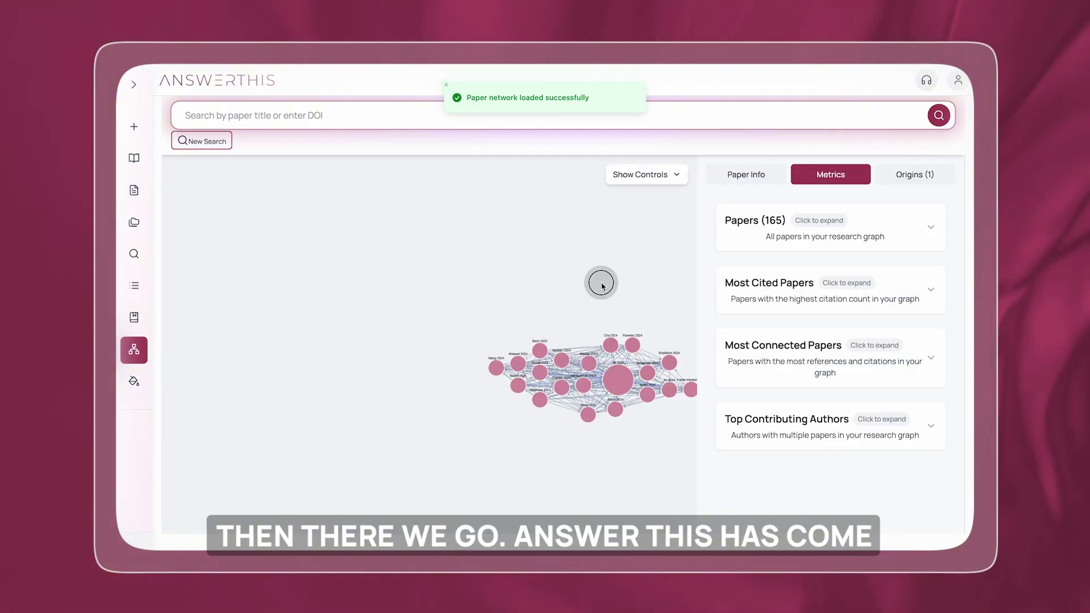
pyautogui.moveTo(603, 285); pyautogui.dragTo(496, 282)
pyautogui.click(620, 177)
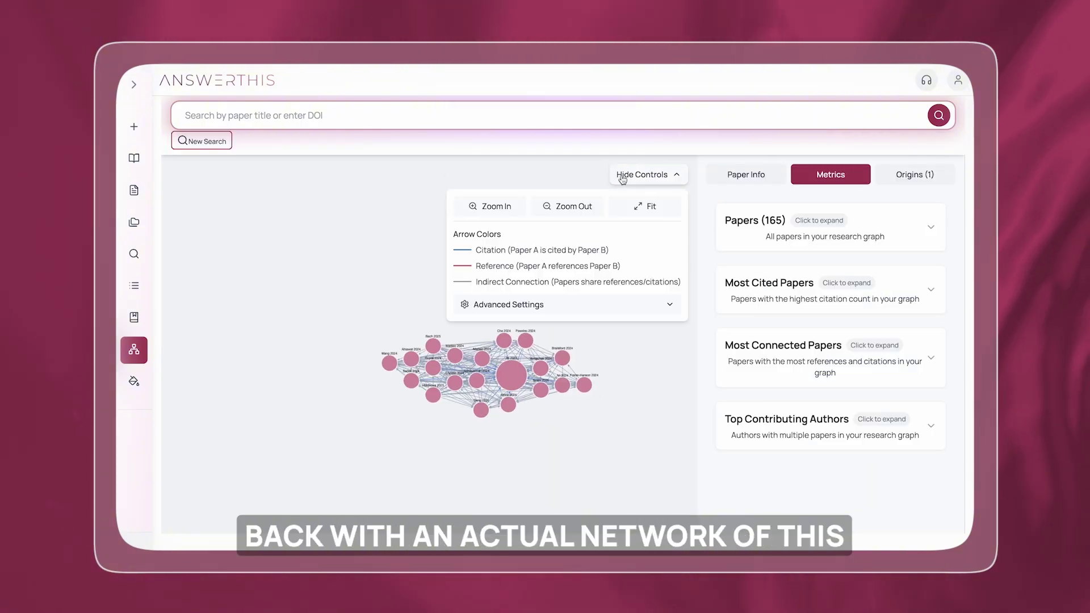
pyautogui.click(492, 218)
pyautogui.click(490, 216)
pyautogui.click(666, 171)
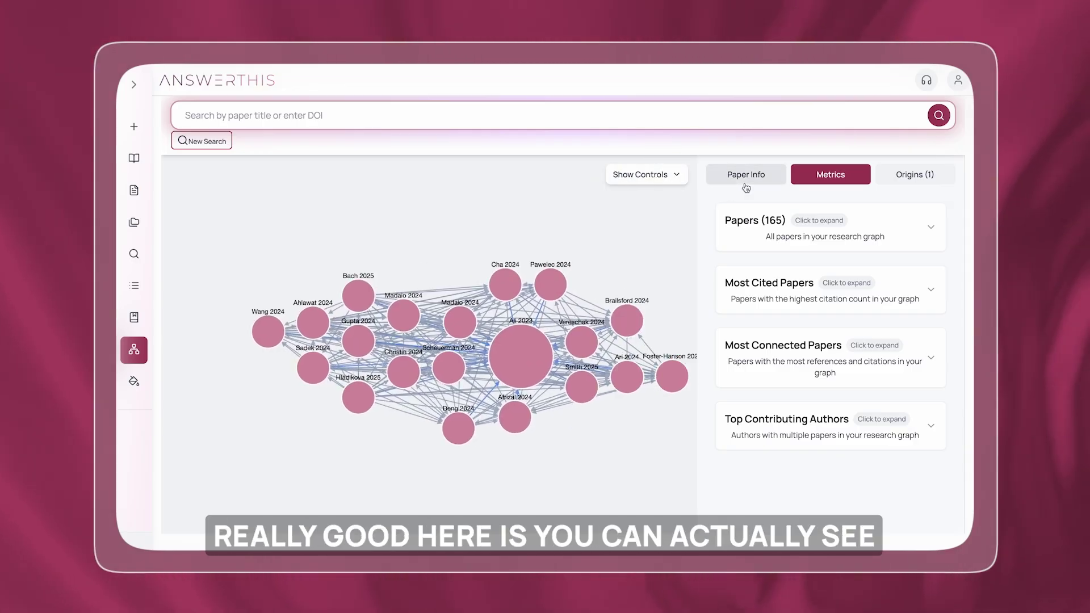
pyautogui.click(770, 283)
pyautogui.scroll(-3, 785, 286)
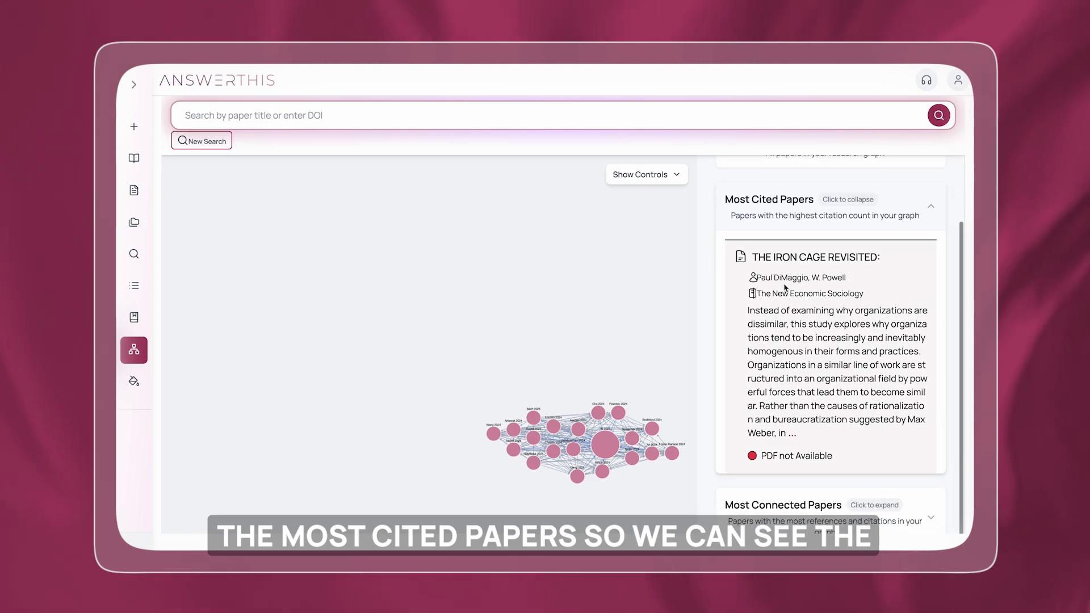
pyautogui.scroll(1, 785, 287)
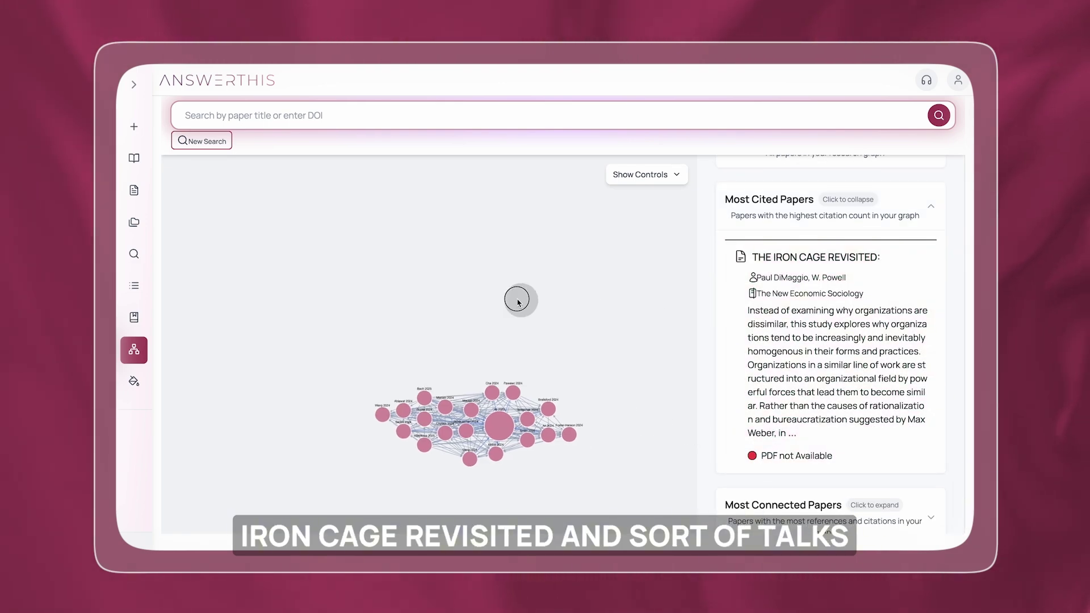
pyautogui.scroll(3, 483, 334)
pyautogui.moveTo(486, 340); pyautogui.dragTo(545, 235)
pyautogui.scroll(2, 521, 270)
pyautogui.scroll(-6, 809, 259)
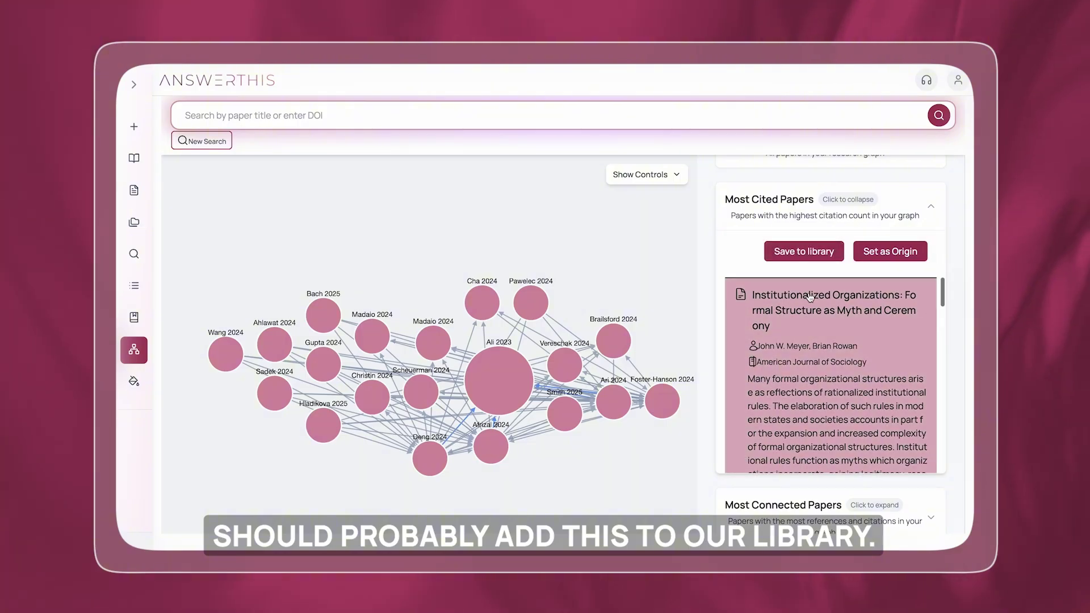
pyautogui.click(786, 307)
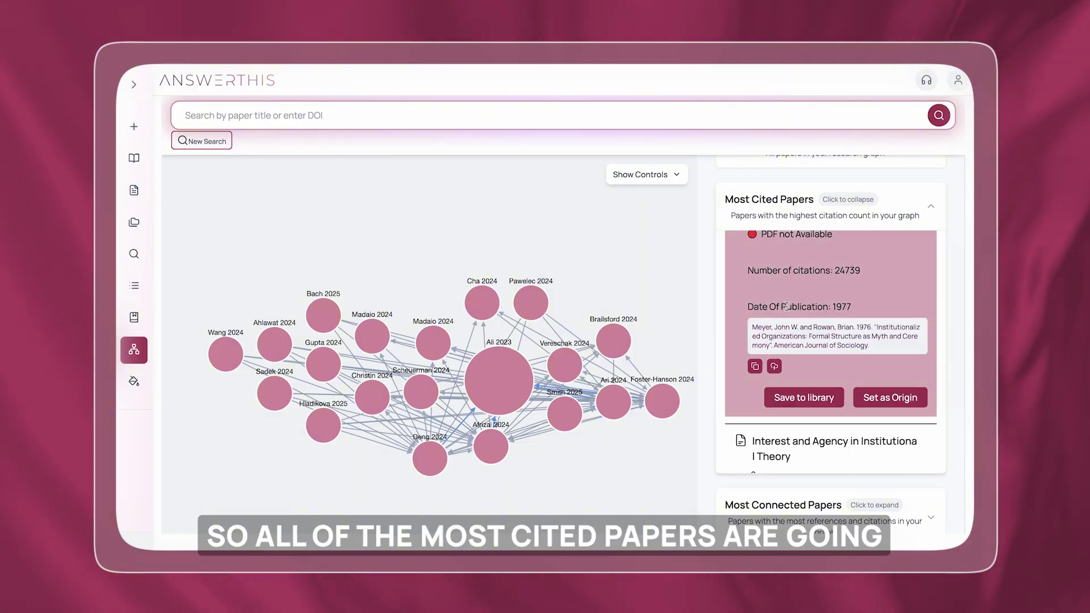
pyautogui.scroll(-10, 787, 309)
pyautogui.scroll(-6, 787, 310)
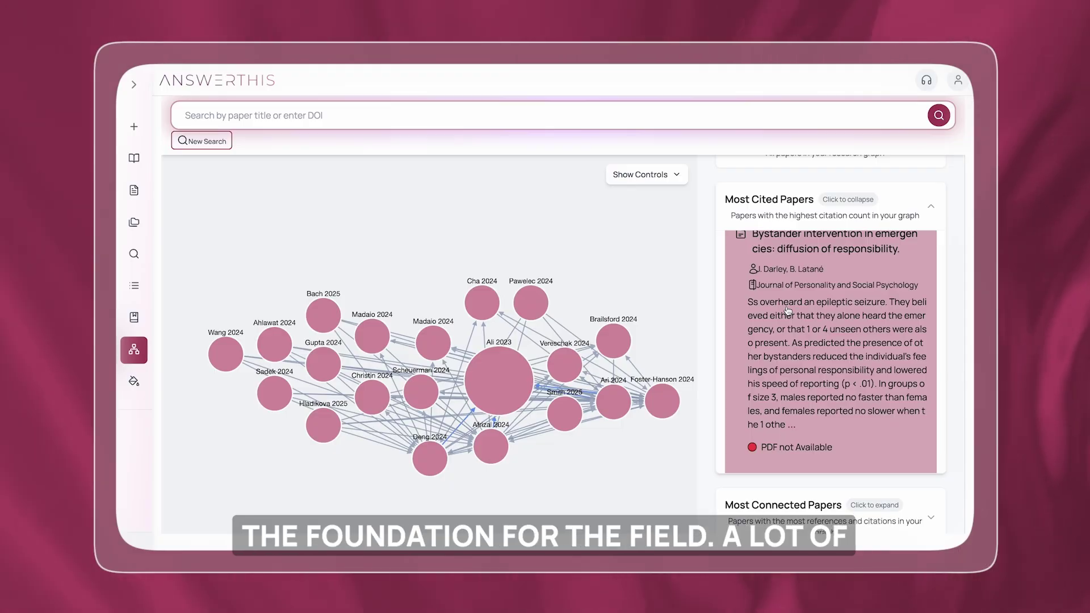
pyautogui.scroll(-4, 787, 310)
pyautogui.scroll(10, 787, 310)
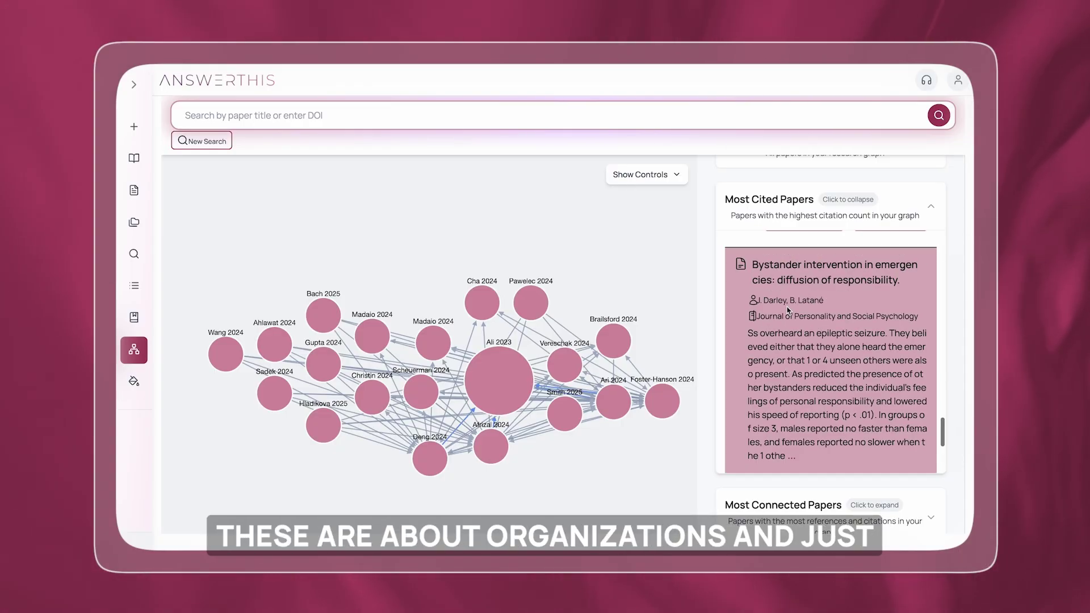
pyautogui.click(810, 209)
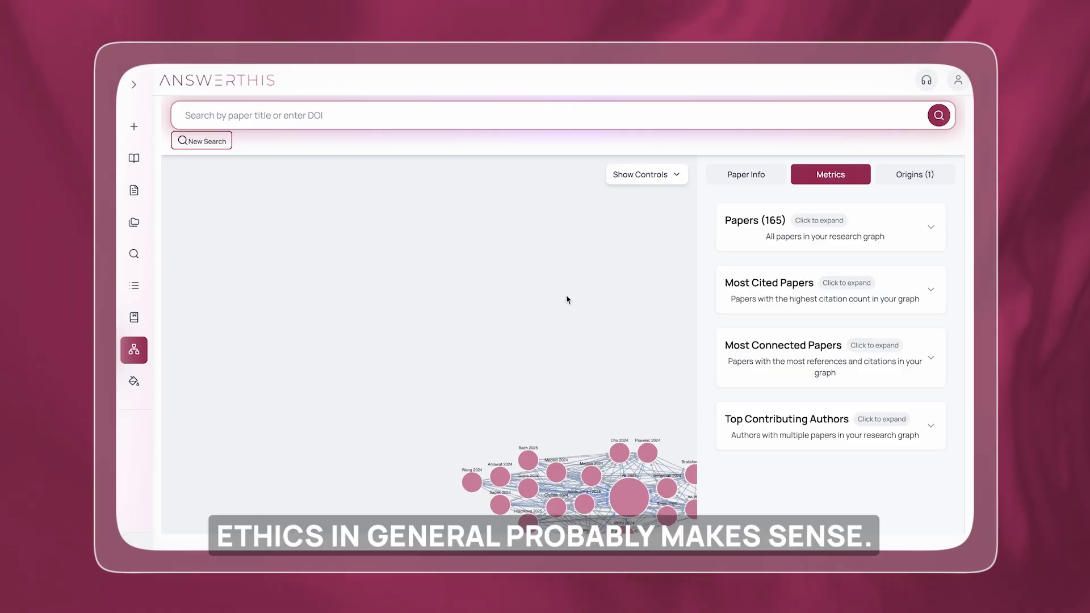
# Save two papers from the Most Connected Papers list to the library
pyautogui.click(759, 339)
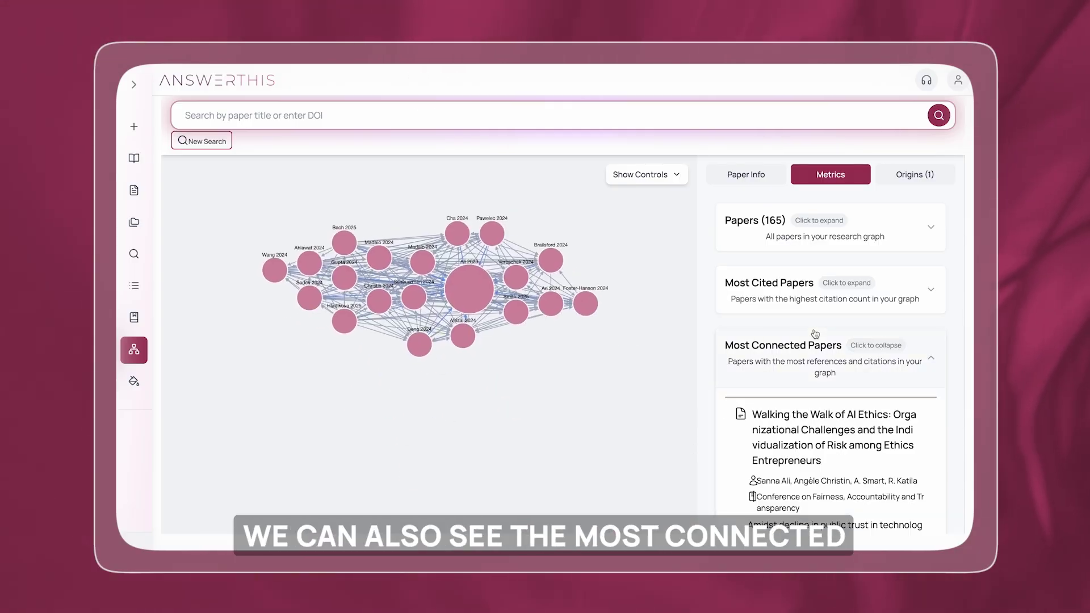
pyautogui.scroll(-5, 815, 335)
pyautogui.scroll(-5, 832, 241)
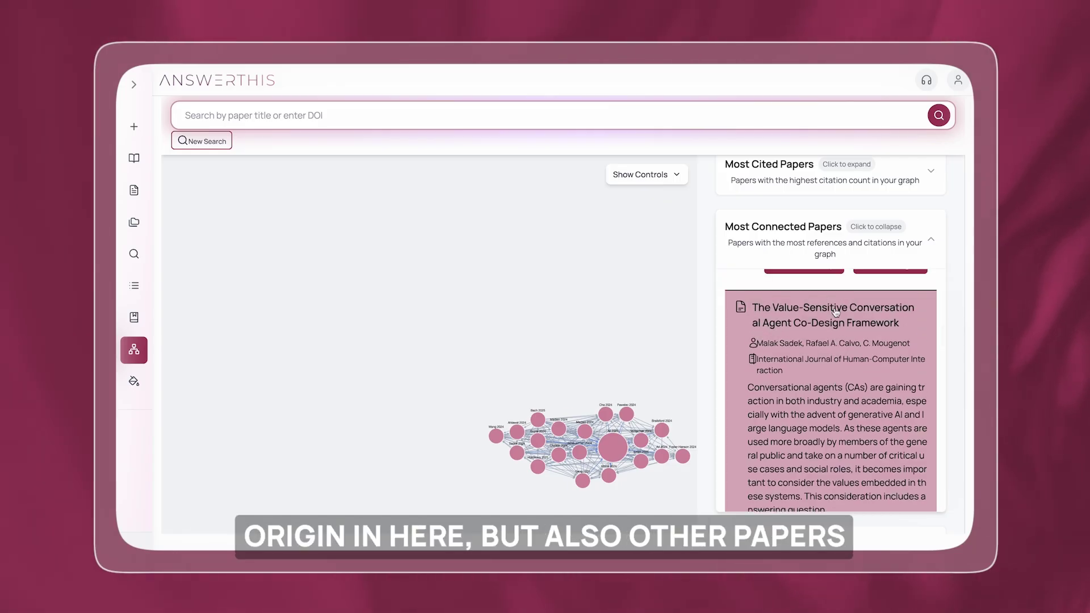
pyautogui.scroll(-1, 835, 311)
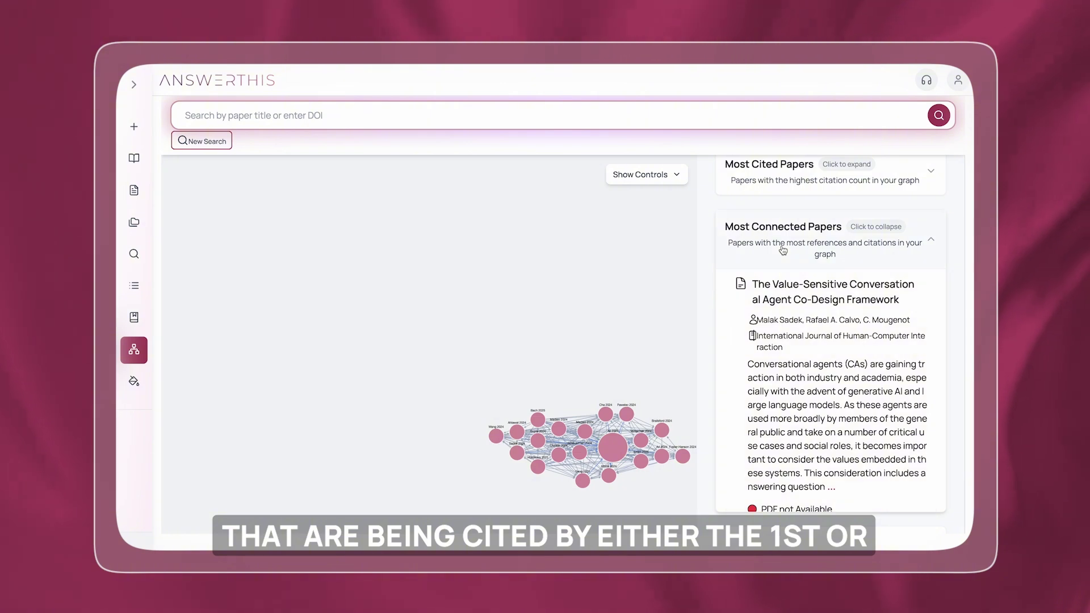
pyautogui.click(783, 251)
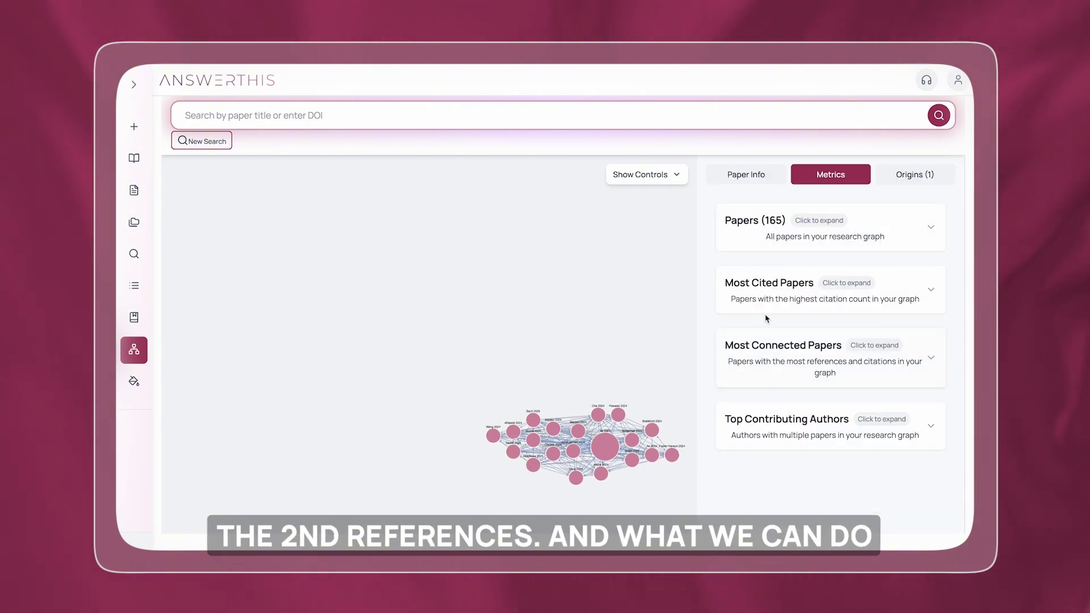
pyautogui.click(782, 348)
pyautogui.scroll(-4, 772, 367)
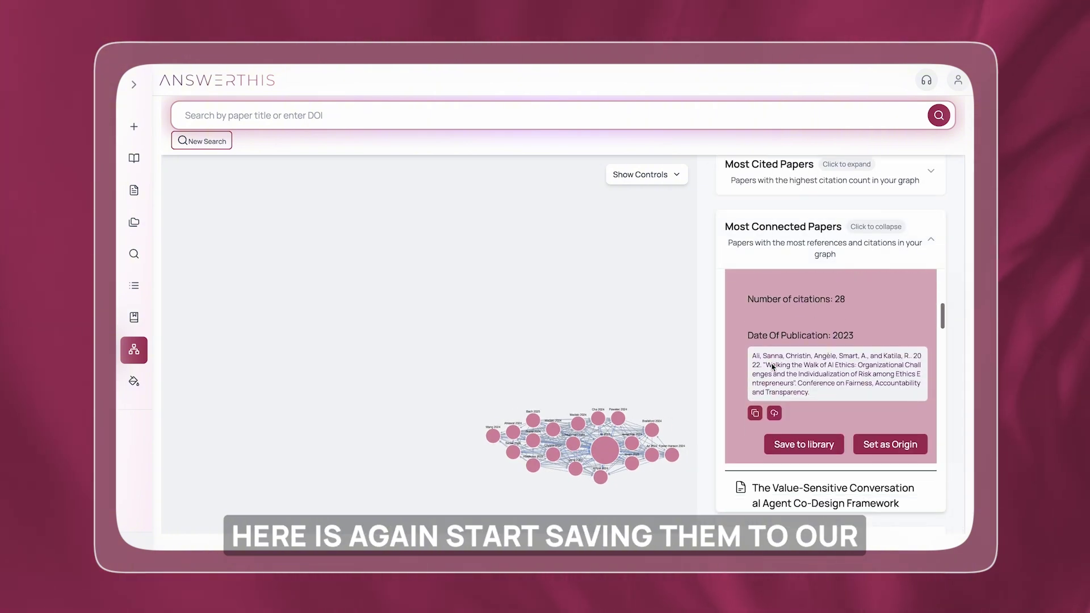
pyautogui.scroll(-2, 817, 369)
pyautogui.click(795, 383)
pyautogui.scroll(-6, 795, 408)
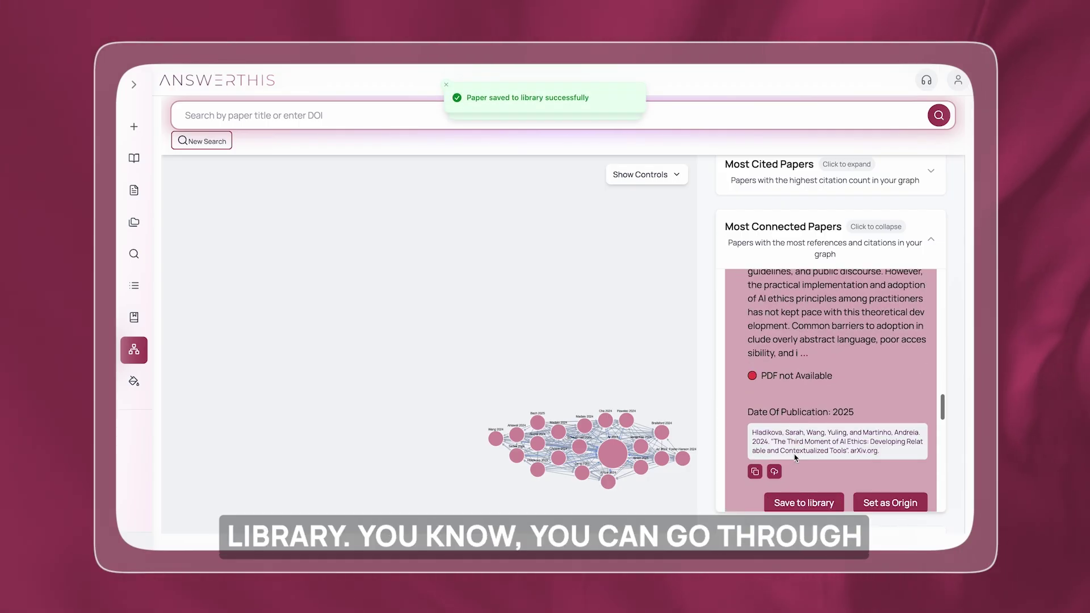
pyautogui.click(793, 436)
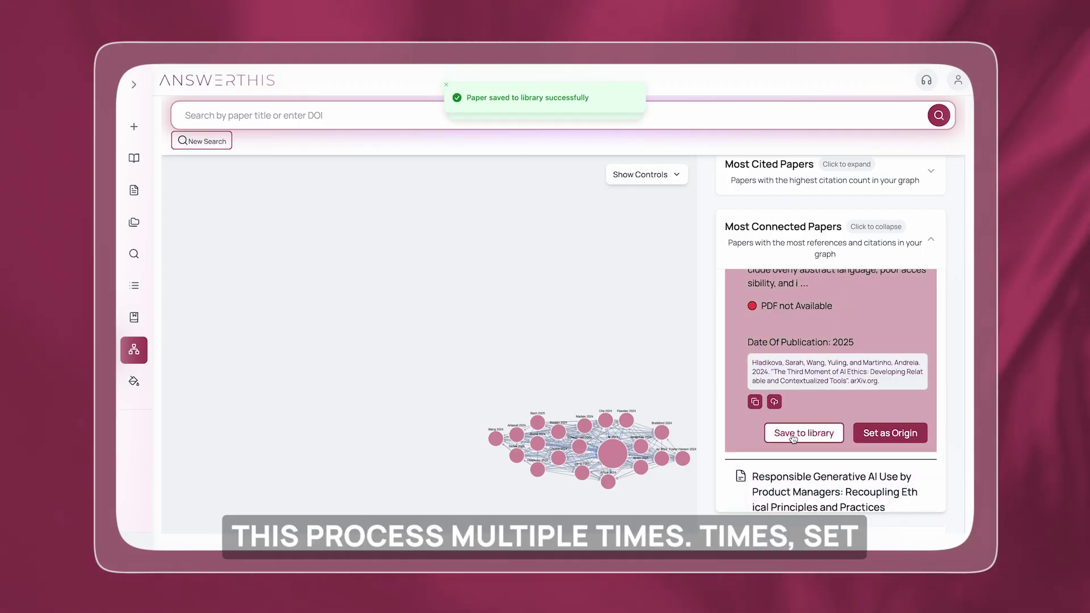
pyautogui.click(829, 249)
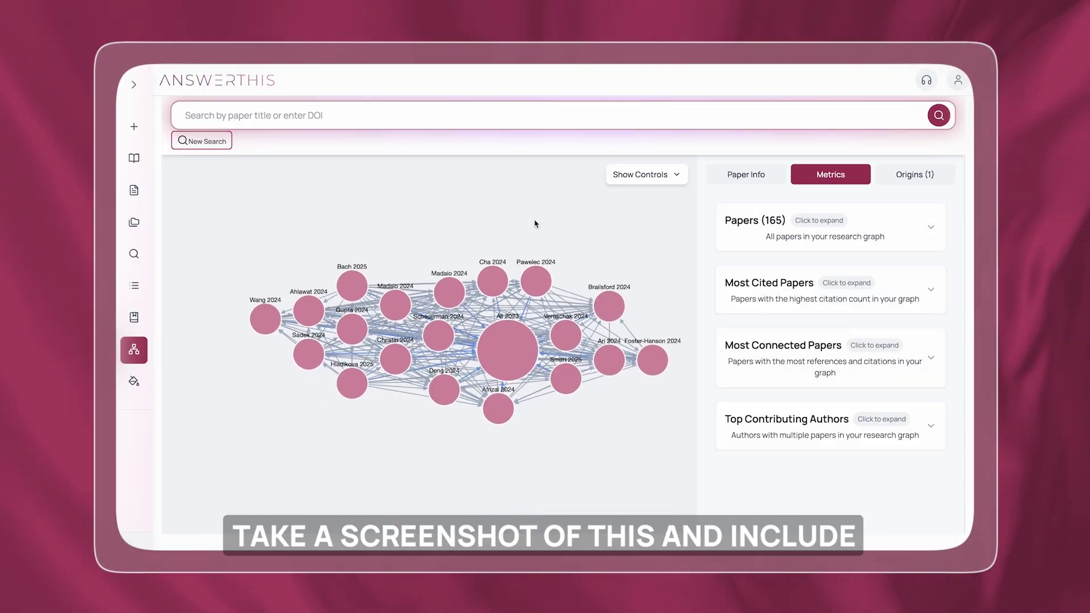
# Show the Top Contributing Authors and select the top author's name
pyautogui.click(554, 231)
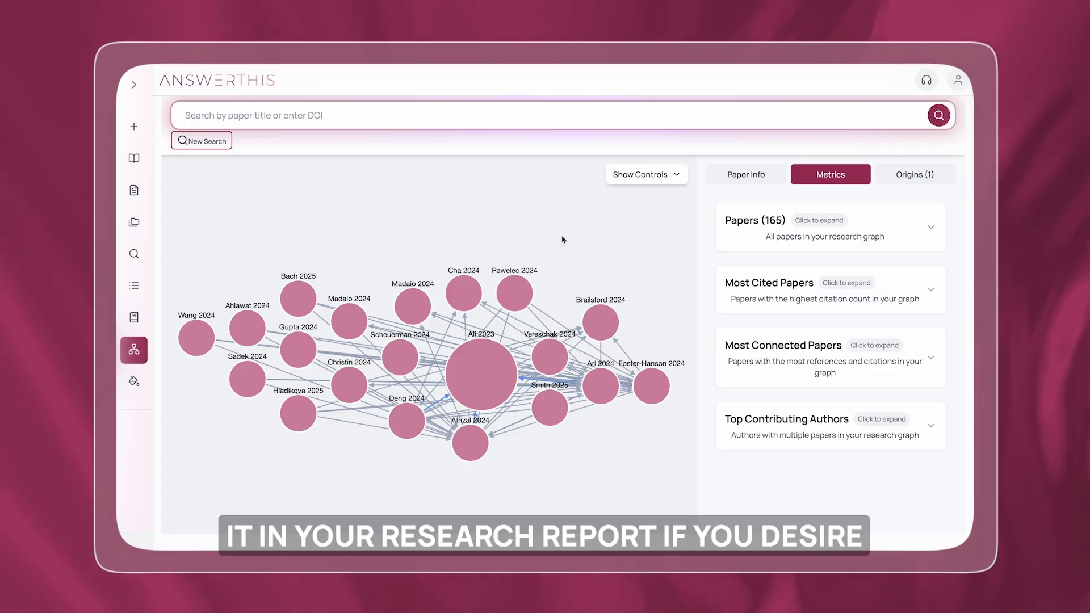
pyautogui.click(740, 430)
pyautogui.scroll(-2, 781, 353)
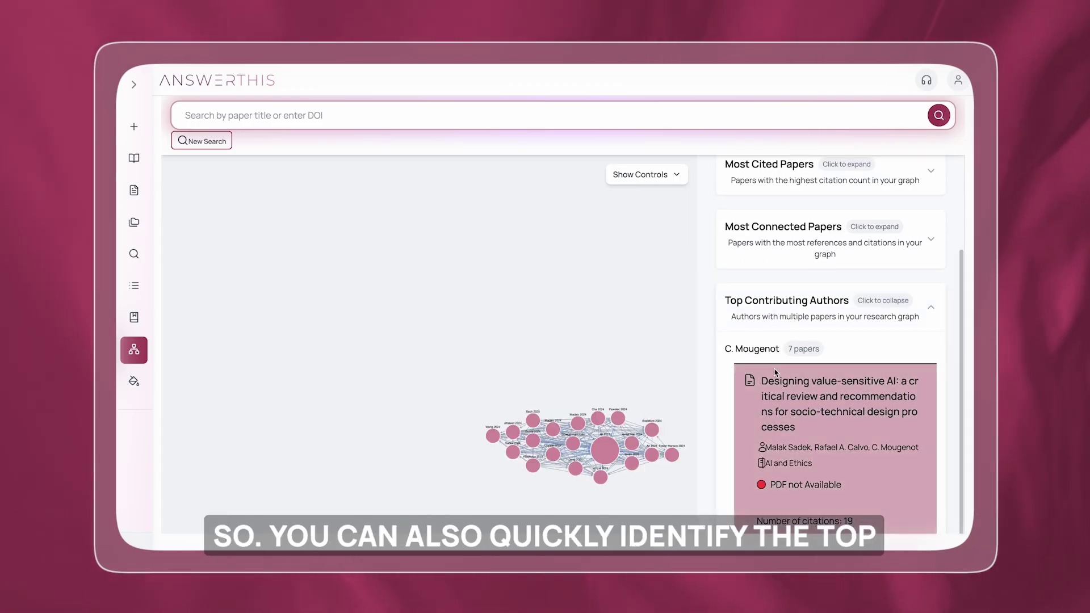
pyautogui.moveTo(781, 354); pyautogui.dragTo(719, 353)
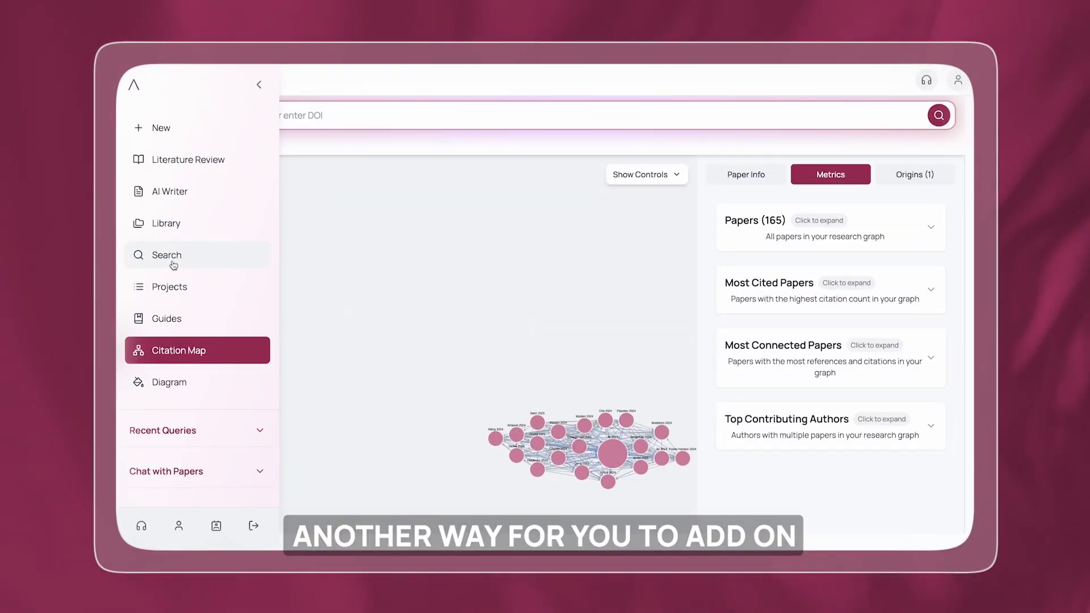
# Search papers for 'ethics and implementation in organizations', leaving the filters at their defaults
pyautogui.click(266, 260)
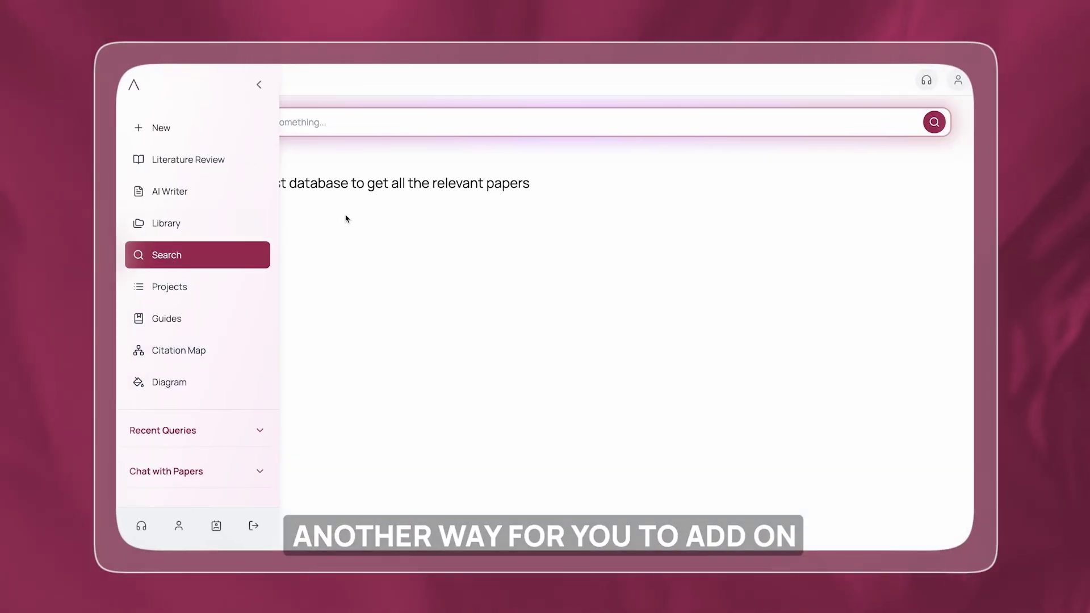
pyautogui.click(421, 115)
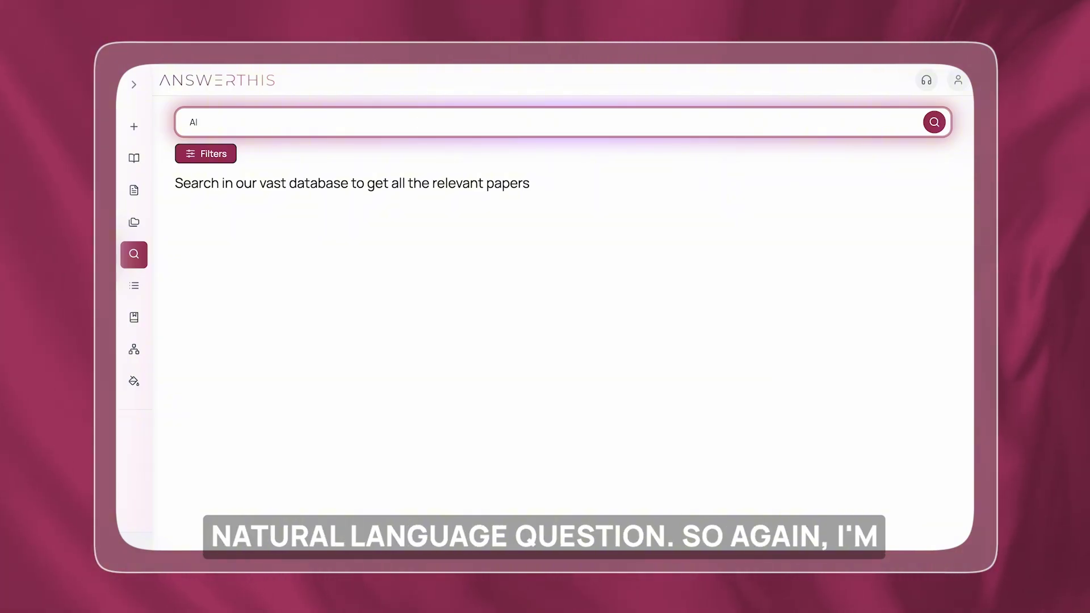
pyautogui.write('ethics and i')
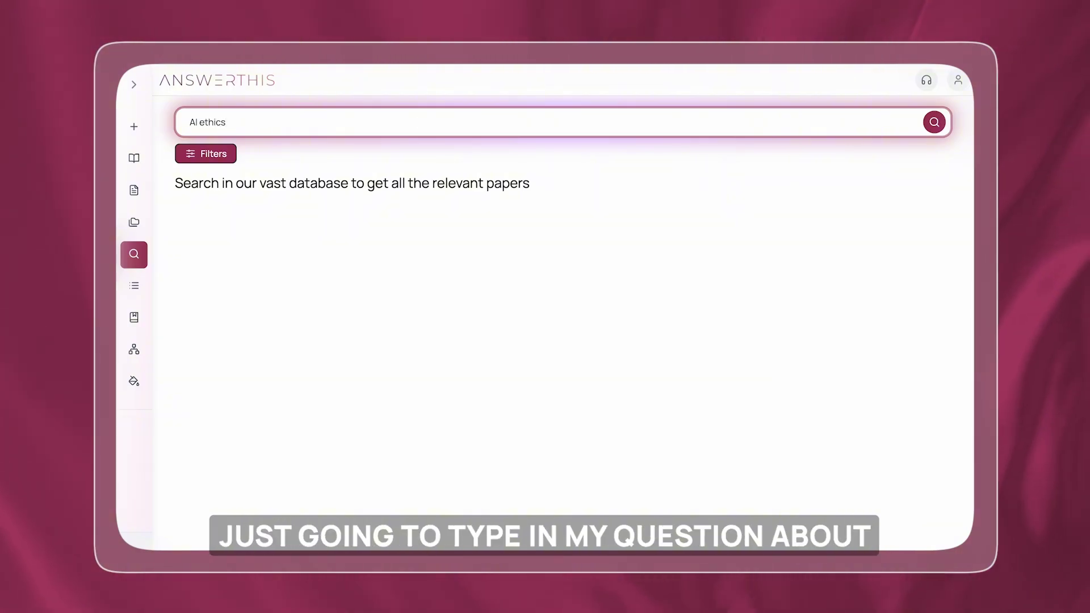
pyautogui.write('mplementation in organiz')
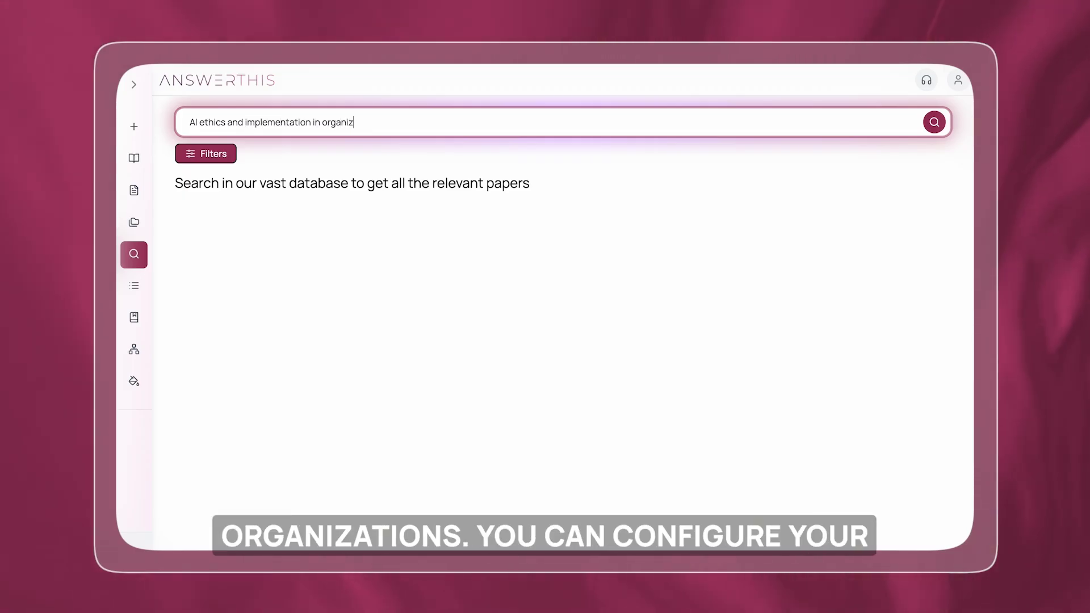
pyautogui.write('ations')
pyautogui.click(189, 156)
pyautogui.scroll(-2, 310, 301)
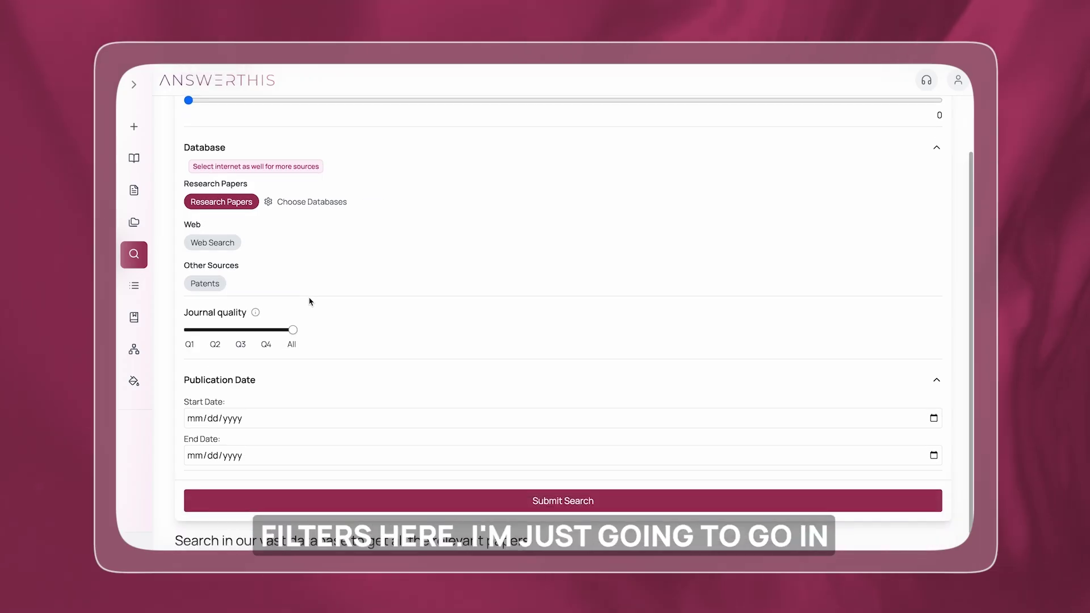
pyautogui.scroll(2, 310, 301)
pyautogui.scroll(-2, 431, 482)
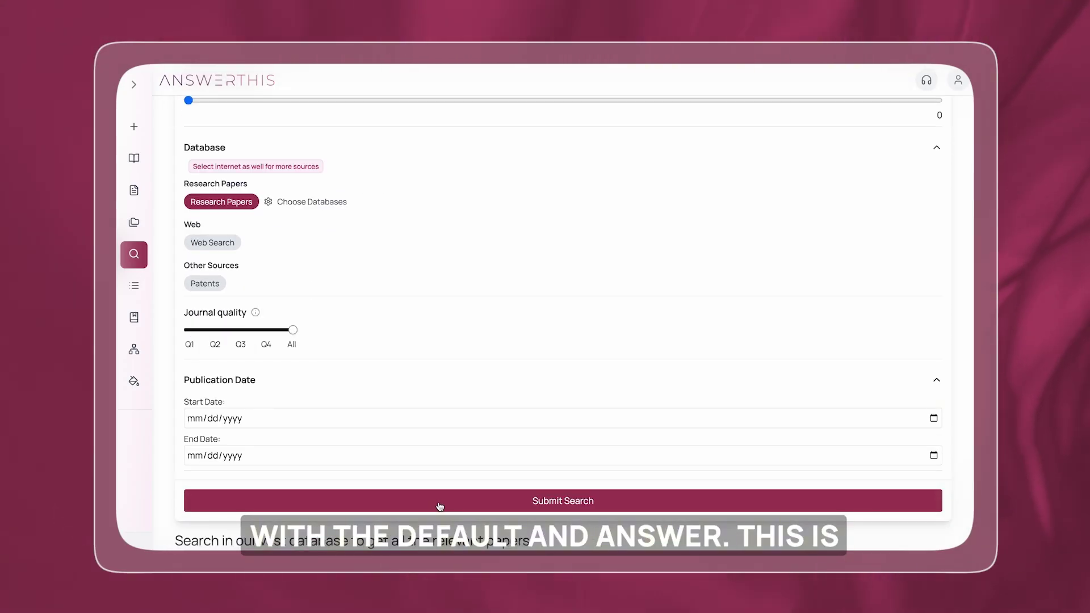
pyautogui.click(439, 502)
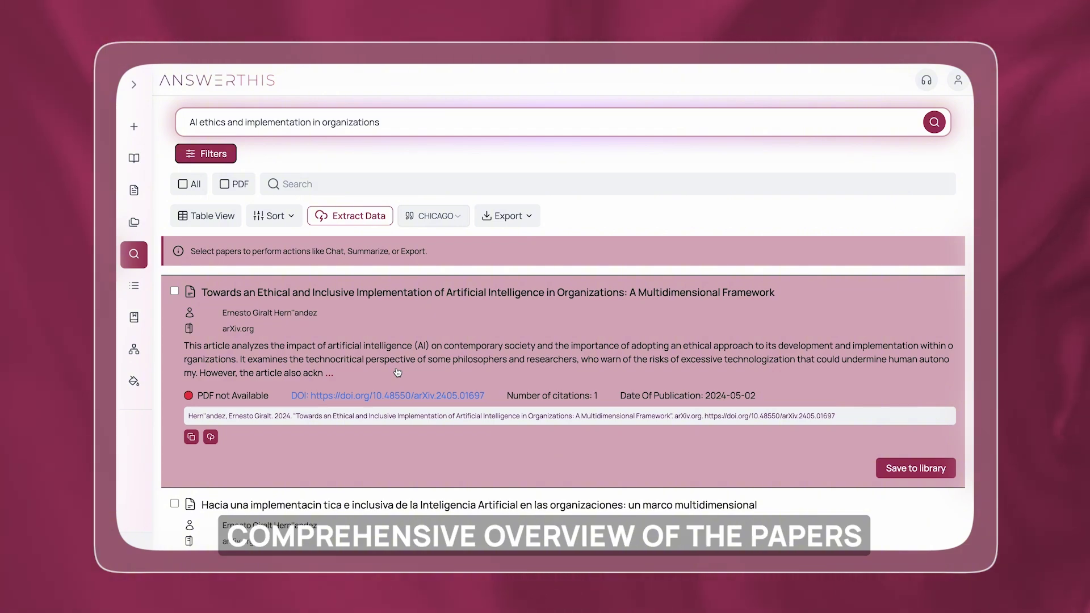
# Sort the search results by citation count
pyautogui.scroll(-3, 391, 341)
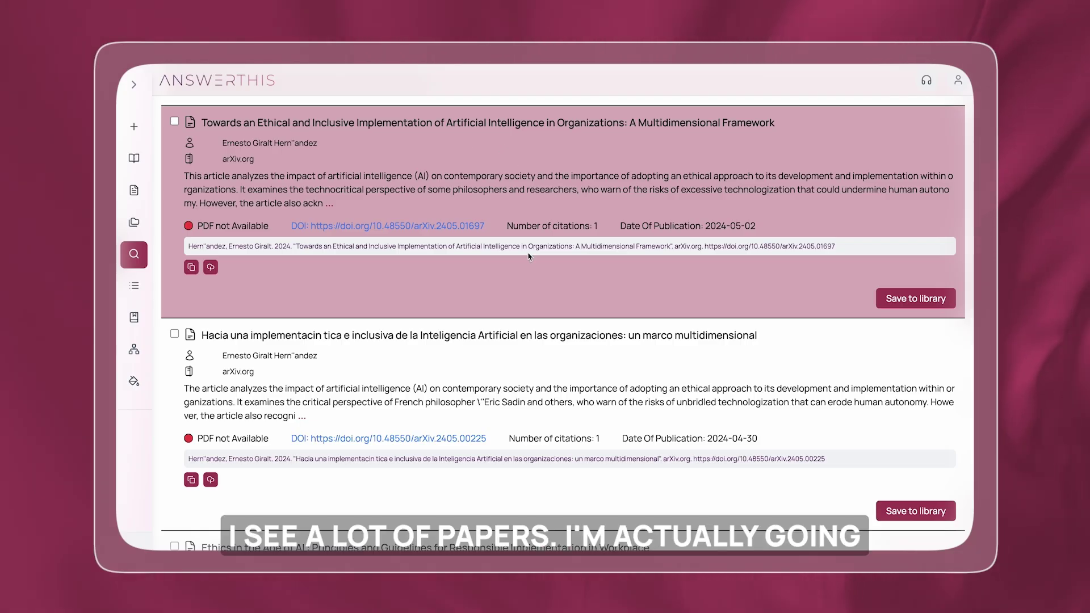
pyautogui.scroll(-7, 398, 199)
pyautogui.scroll(10, 528, 257)
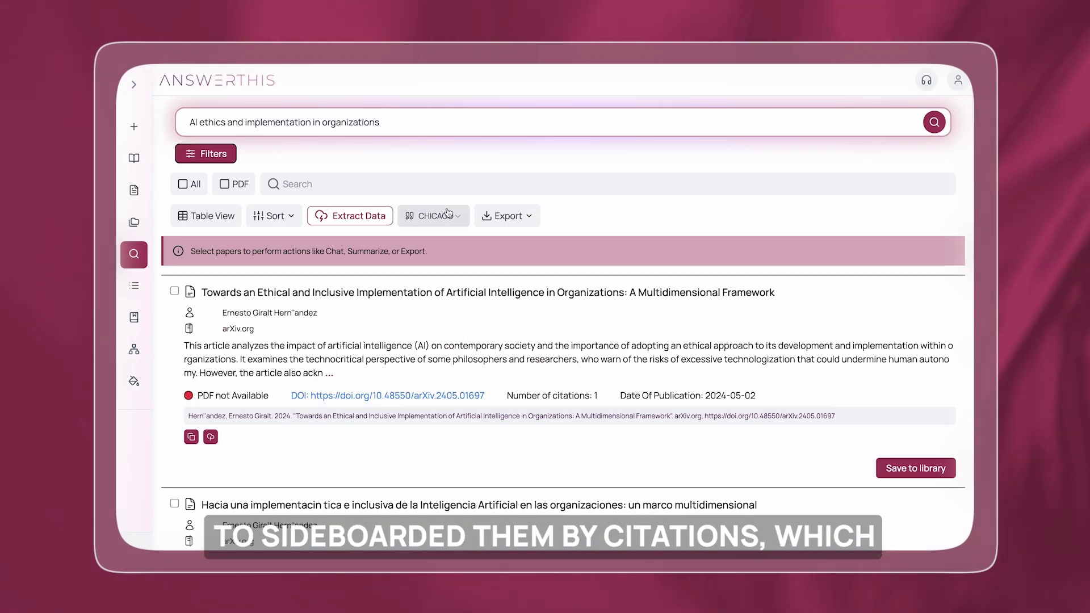
pyautogui.click(273, 215)
pyautogui.click(245, 290)
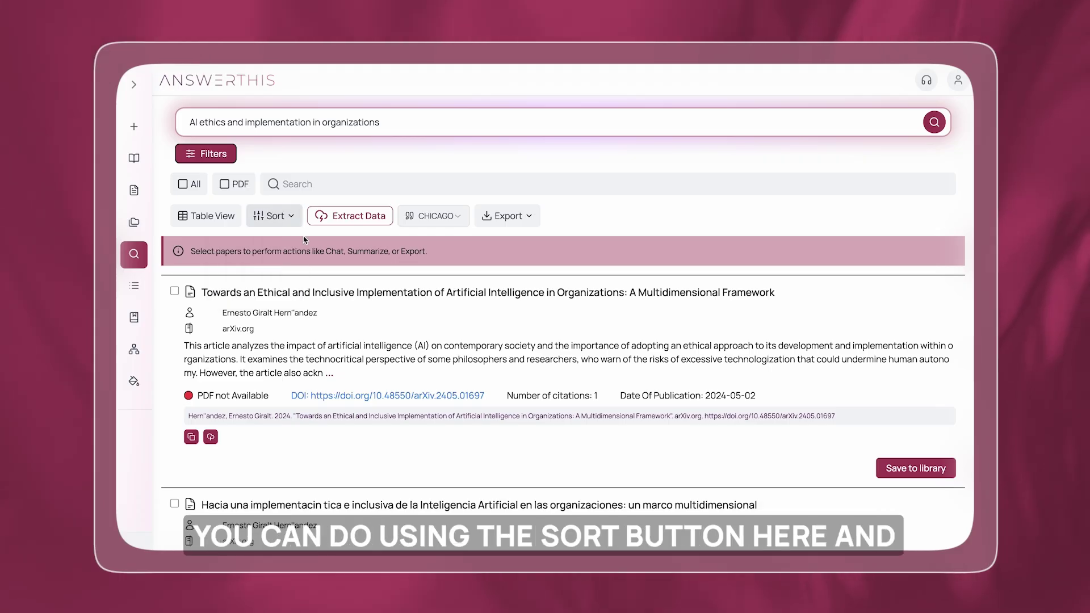
pyautogui.click(273, 267)
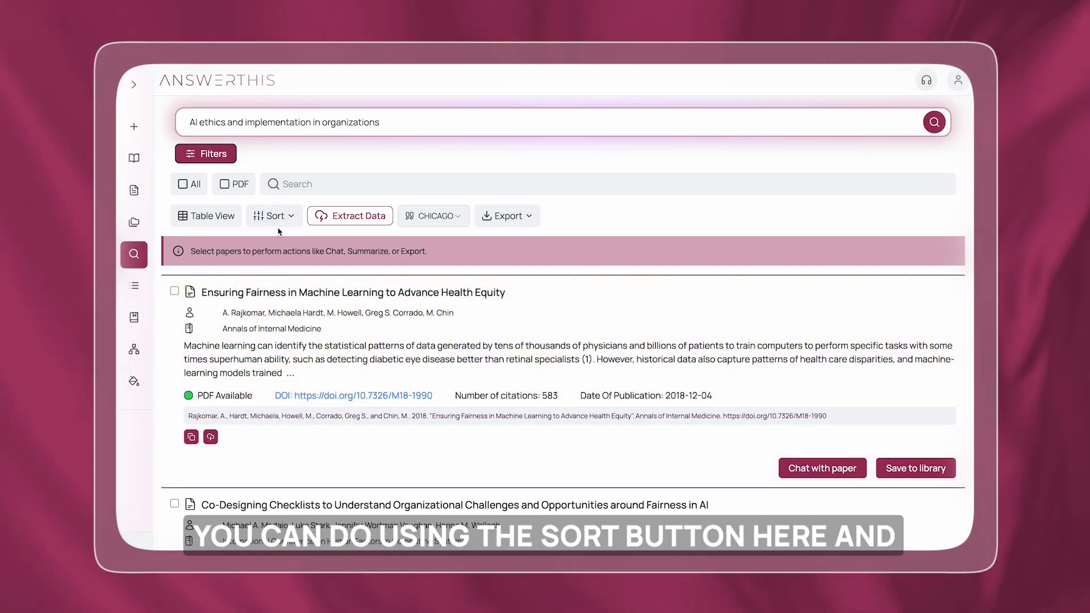
# Save the 583-citation top paper and another highly cited paper to the library
pyautogui.scroll(-2, 337, 233)
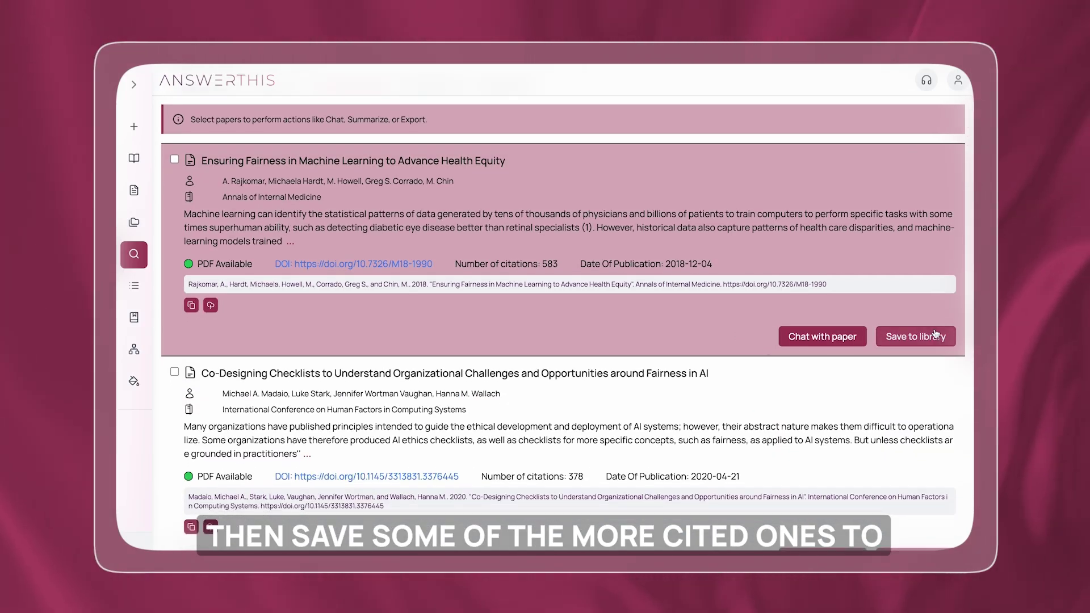
pyautogui.click(937, 335)
pyautogui.scroll(-4, 925, 352)
pyautogui.click(914, 374)
pyautogui.scroll(-4, 852, 398)
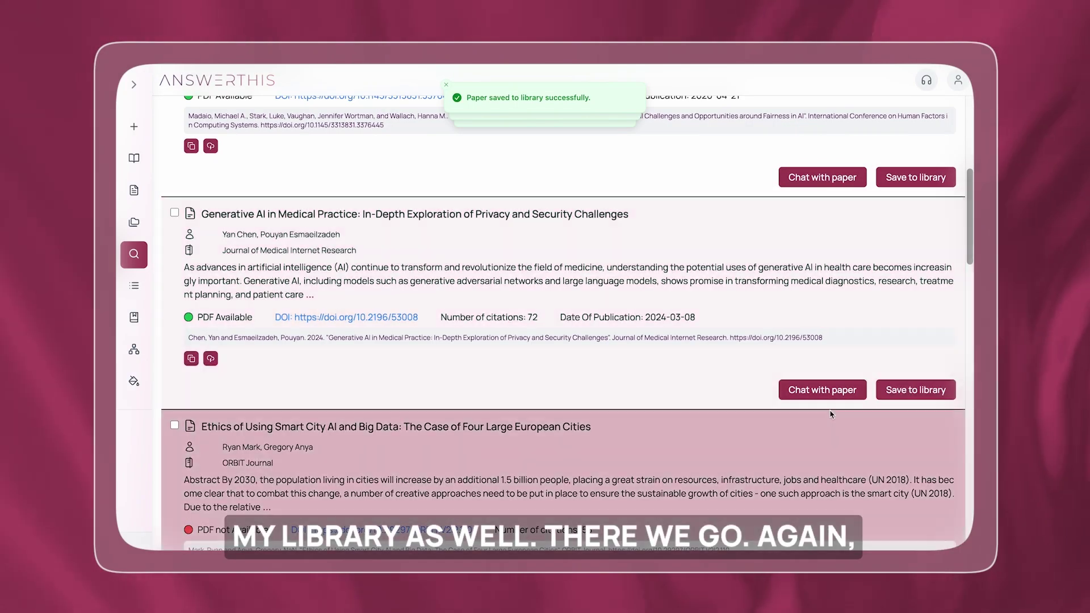
pyautogui.scroll(10, 831, 414)
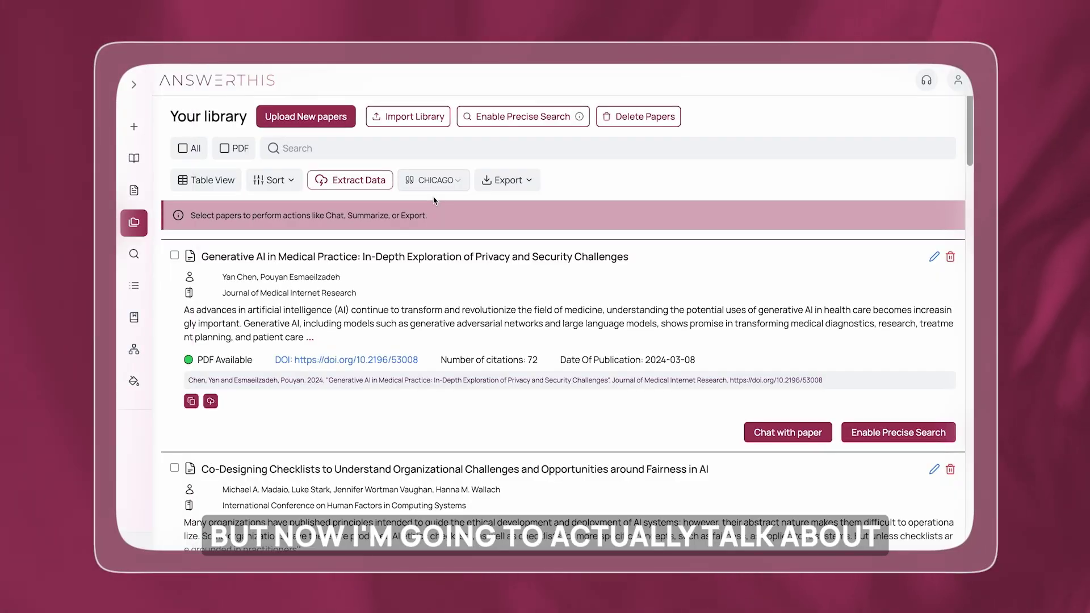
# Reopen the saved query on which AI ethics principles organizations prioritize from Recent Queries
pyautogui.scroll(-20, 434, 200)
pyautogui.scroll(20, 434, 201)
pyautogui.scroll(1, 435, 201)
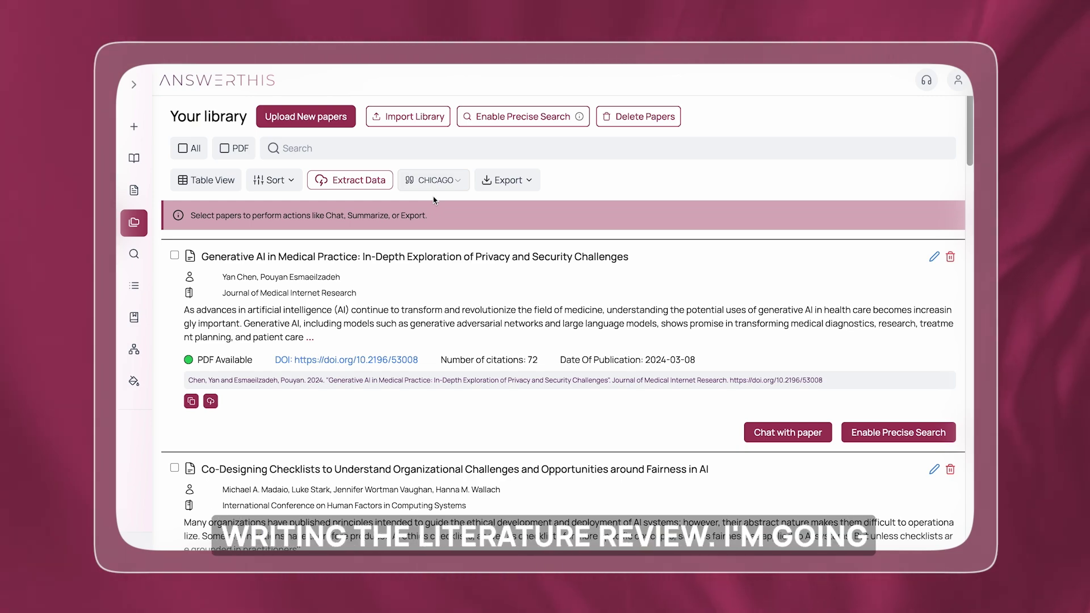
pyautogui.click(183, 460)
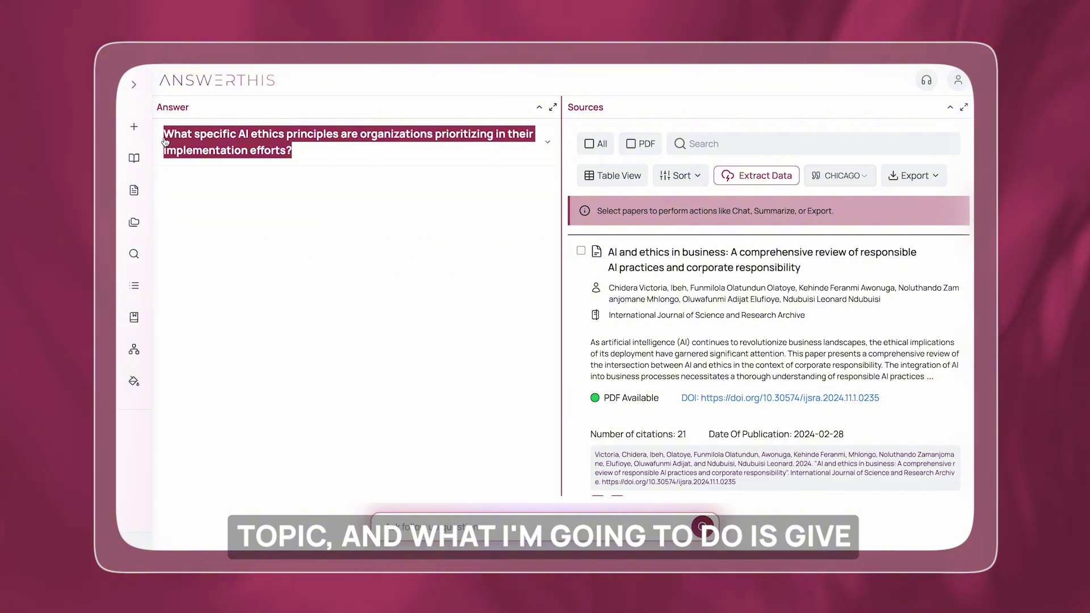
# Paste the AI ethics principles question and run the search with My Library as a source
pyautogui.click(142, 126)
pyautogui.write('What specific AI ethics principles are organizations prioritizing in their implementation efforts?')
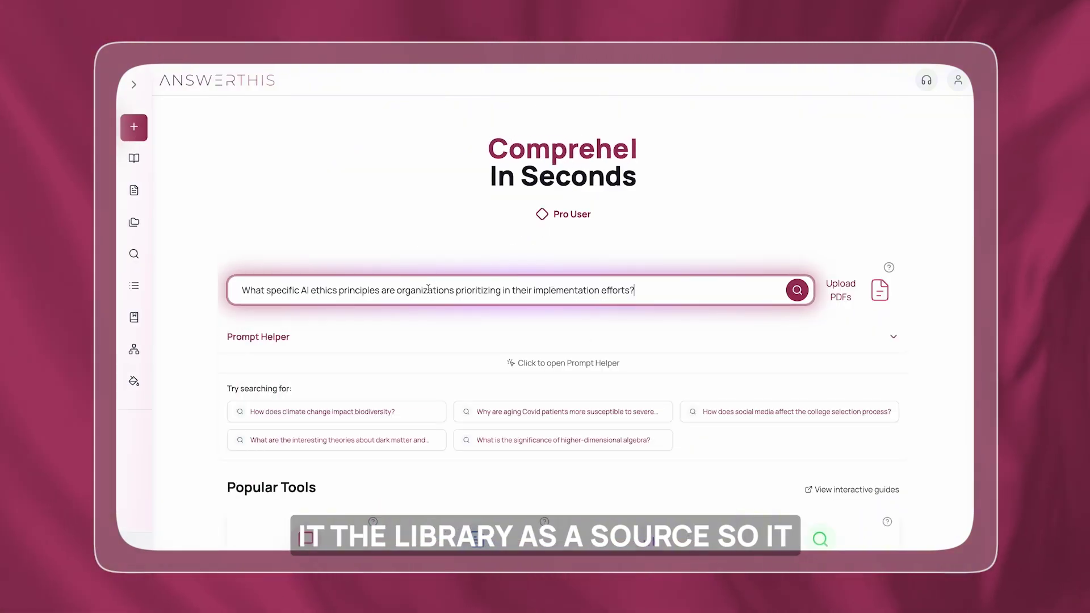
pyautogui.click(797, 289)
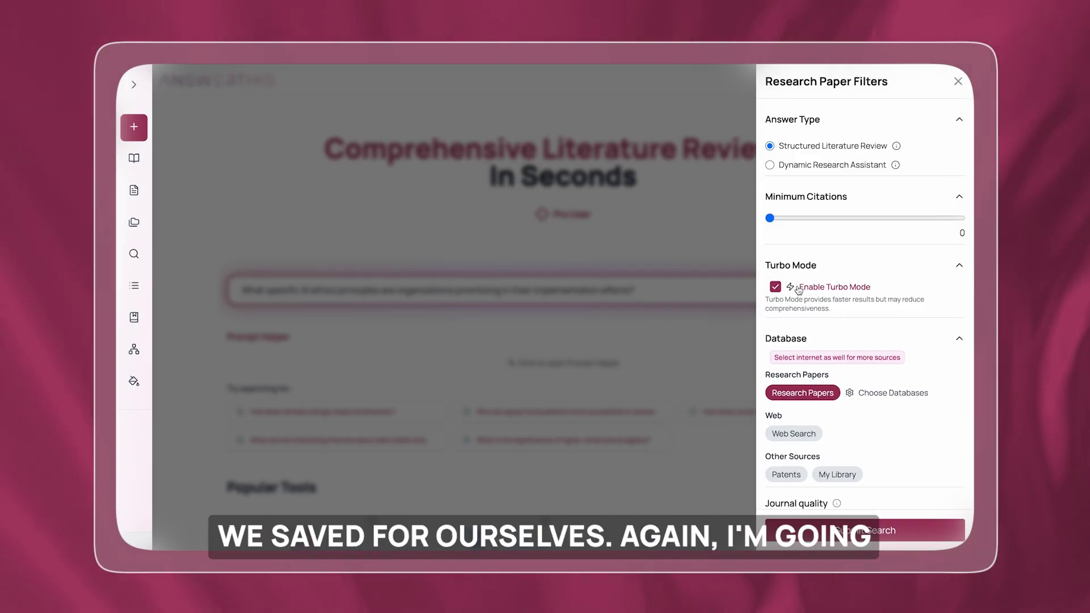
pyautogui.moveTo(847, 148)
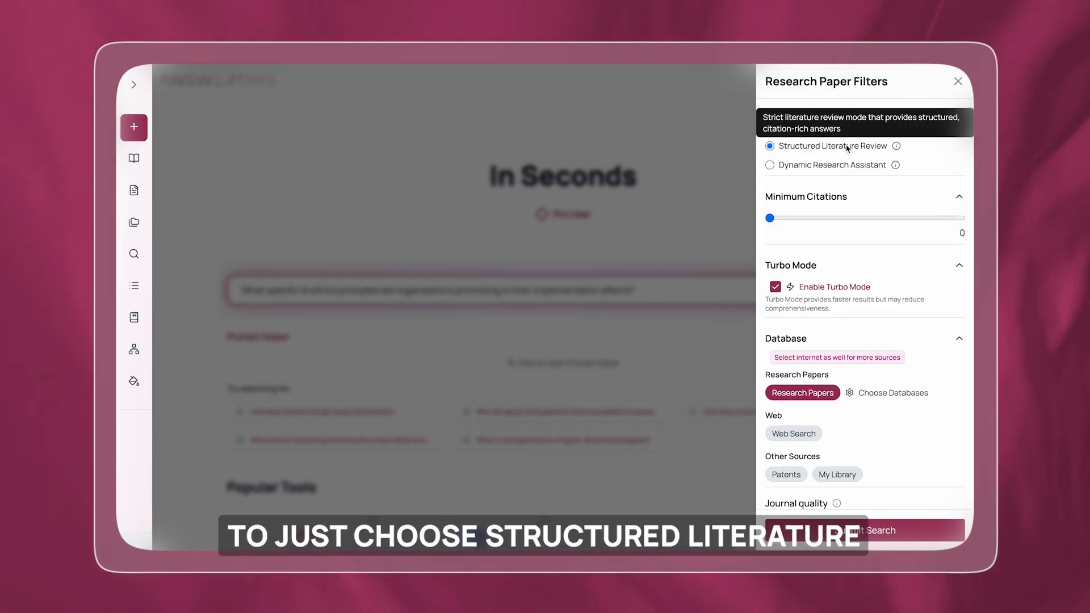
pyautogui.scroll(-3, 812, 156)
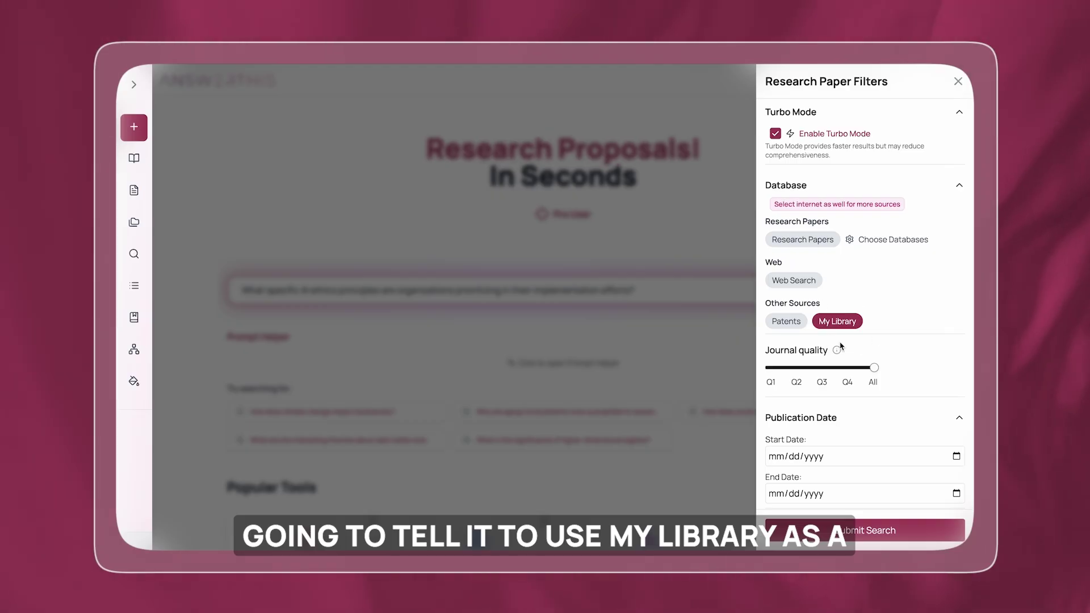
pyautogui.scroll(-2, 825, 306)
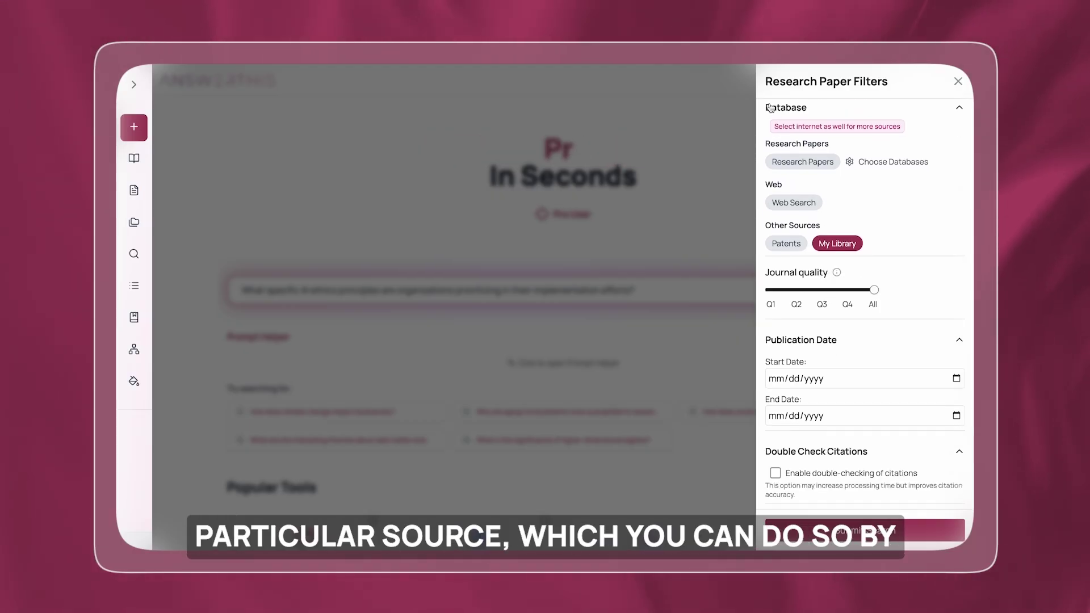
pyautogui.scroll(-2, 863, 416)
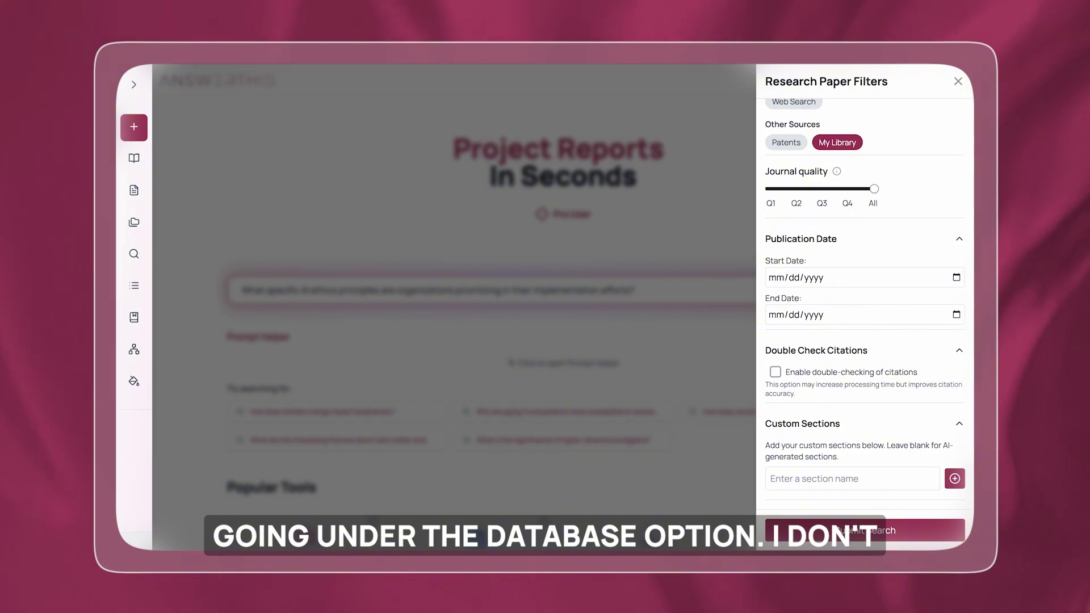
pyautogui.click(846, 532)
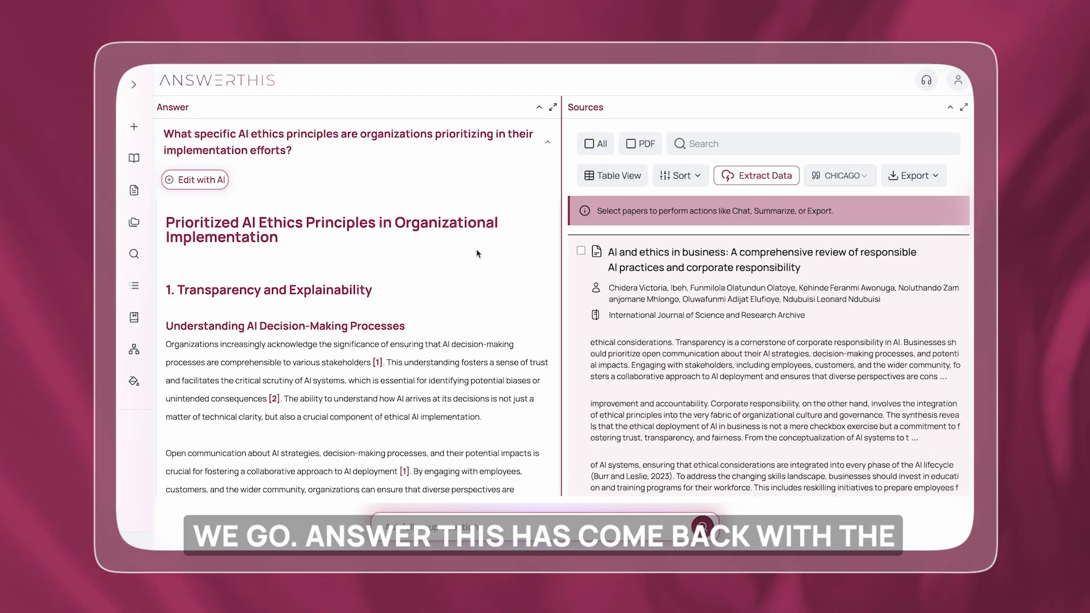
# Look over the finished review's Answer and Sources, then go to the saved-paper Library
pyautogui.scroll(-3, 476, 254)
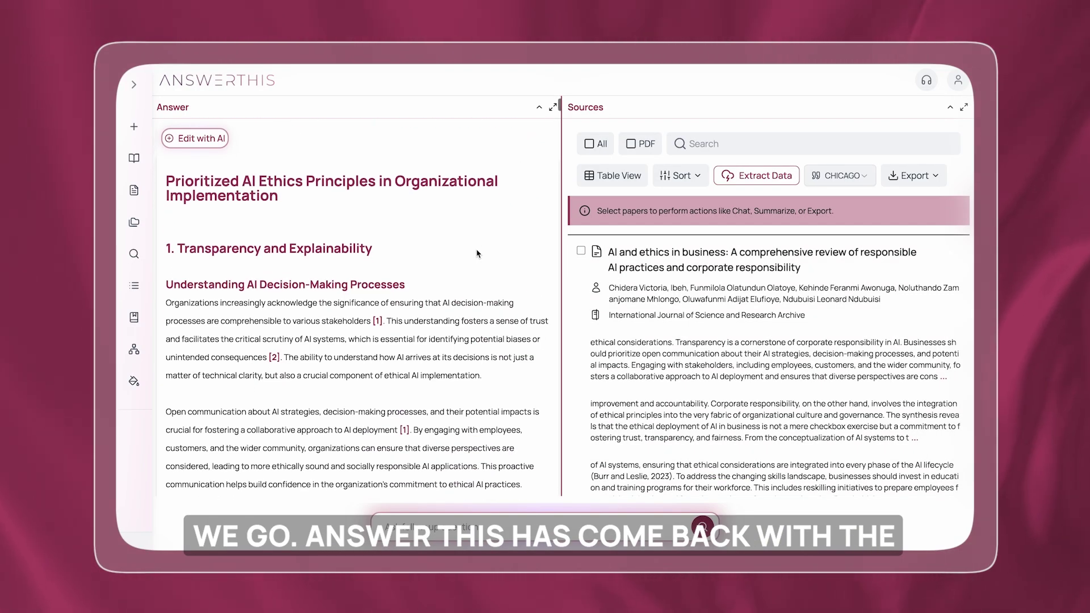
pyautogui.scroll(-10, 676, 288)
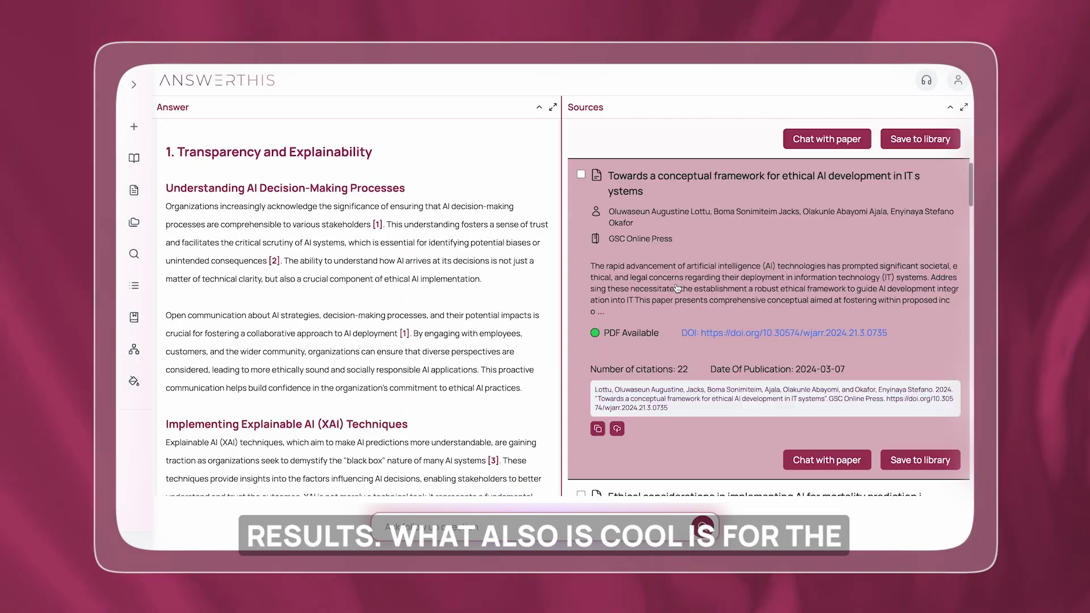
pyautogui.scroll(8, 677, 288)
pyautogui.scroll(3, 677, 288)
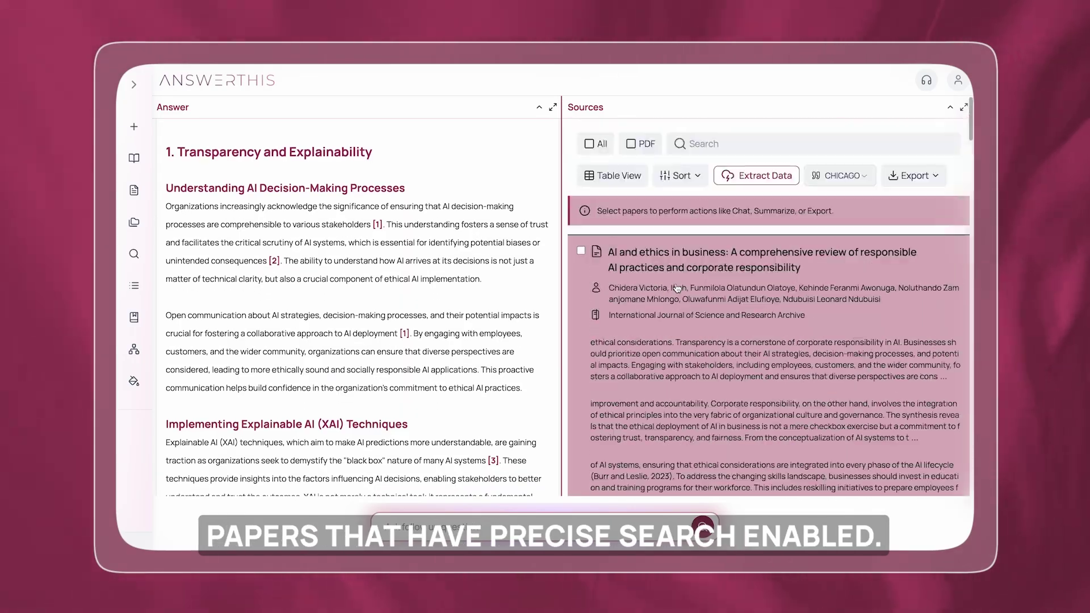
pyautogui.scroll(3, 326, 203)
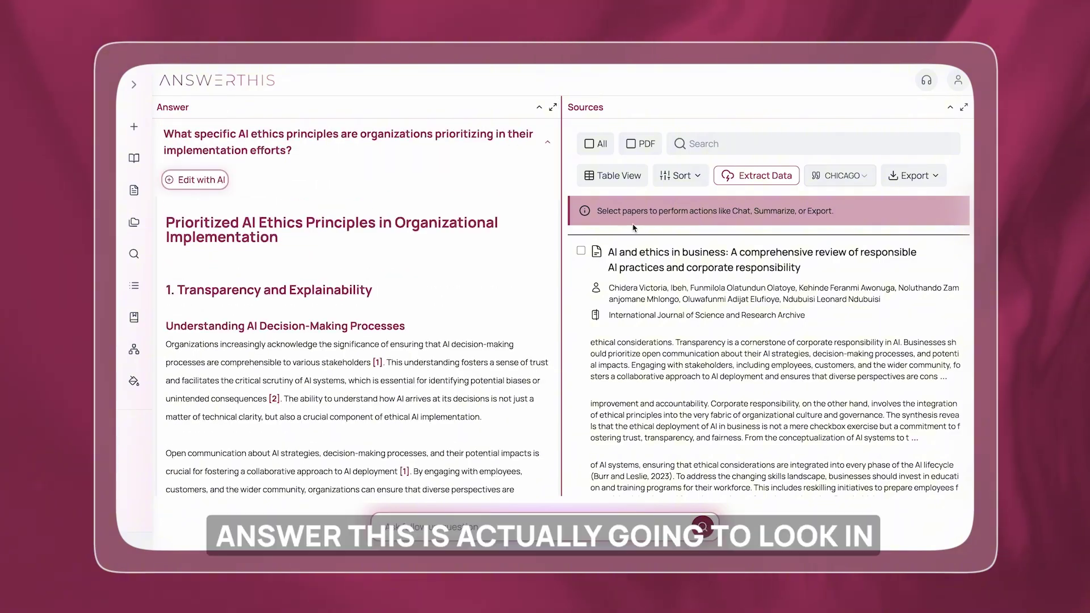
pyautogui.scroll(-2, 634, 228)
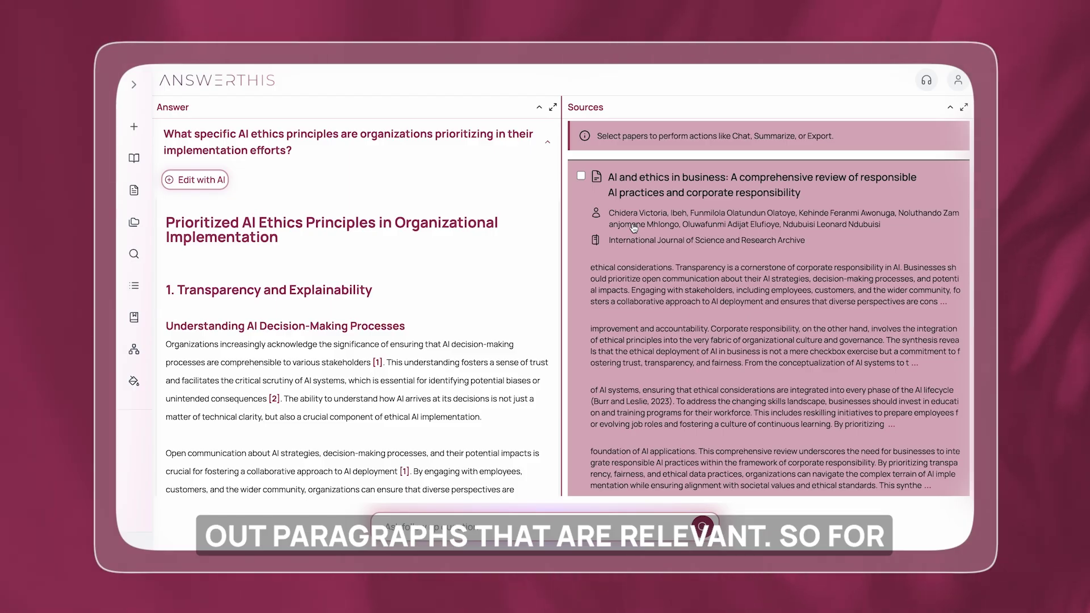
pyautogui.click(136, 223)
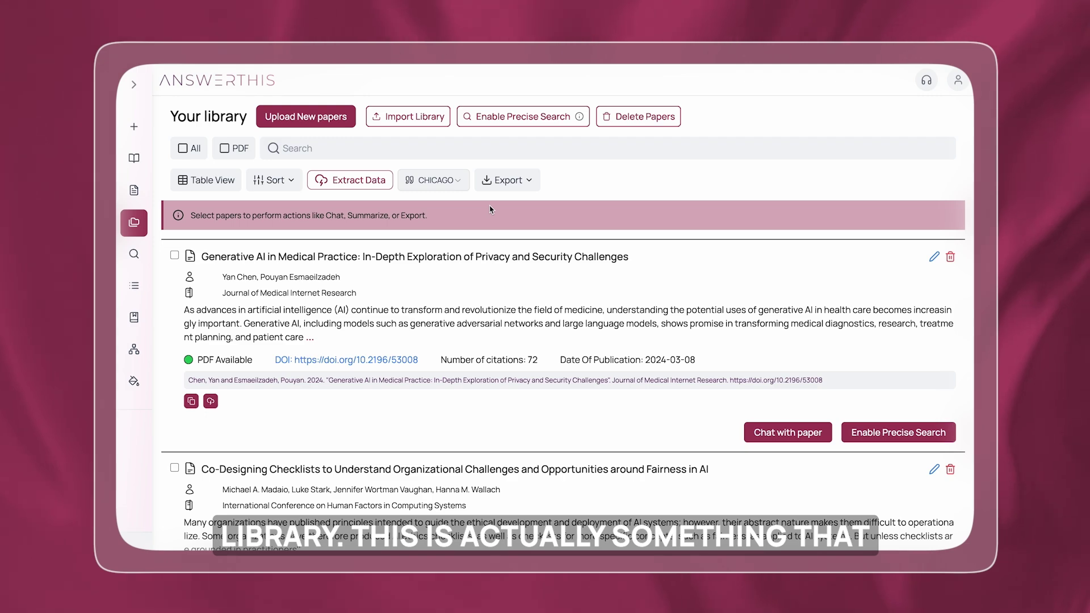
# Enable precise search on the 'Generative AI in Medical Practice' library paper
pyautogui.scroll(-4, 900, 227)
pyautogui.click(902, 230)
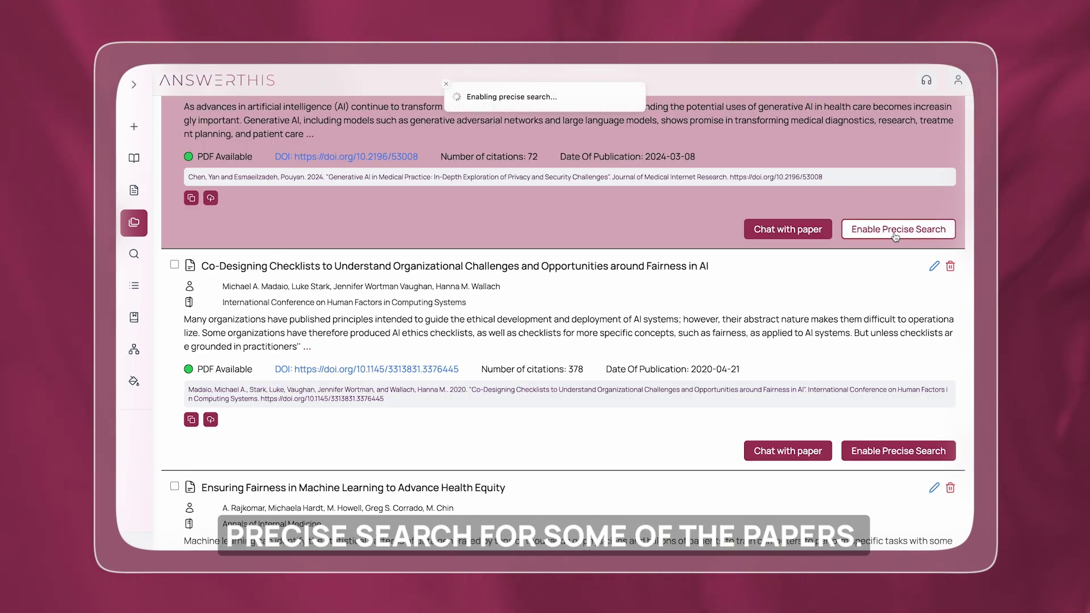
pyautogui.scroll(3, 895, 237)
pyautogui.scroll(1, 895, 238)
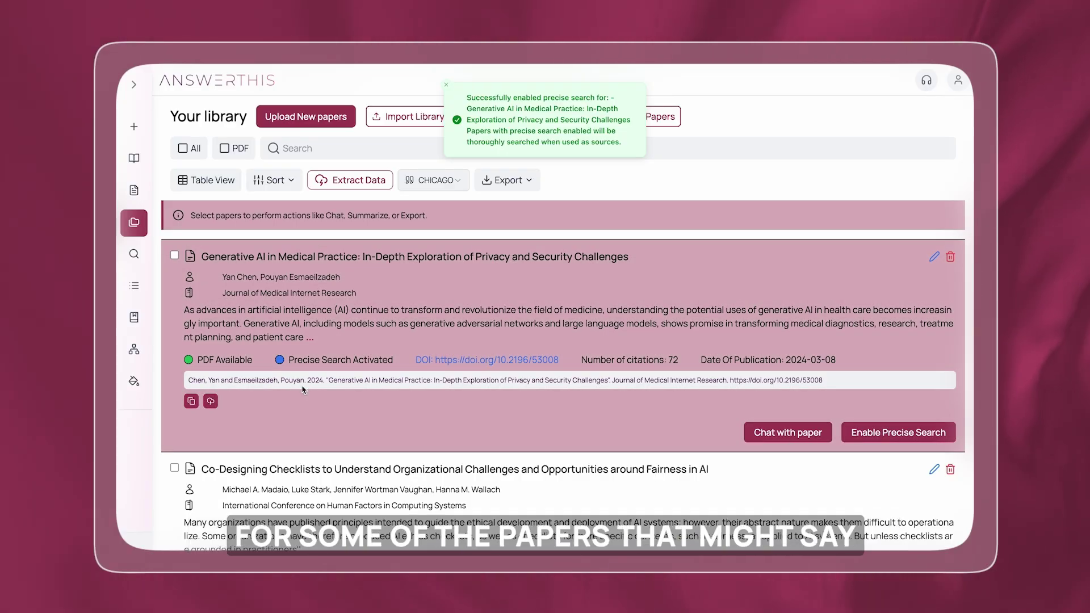
# Scroll to The Third Moment of AI Ethics card and highlight its 'PDF not Available' status
pyautogui.scroll(-5, 895, 238)
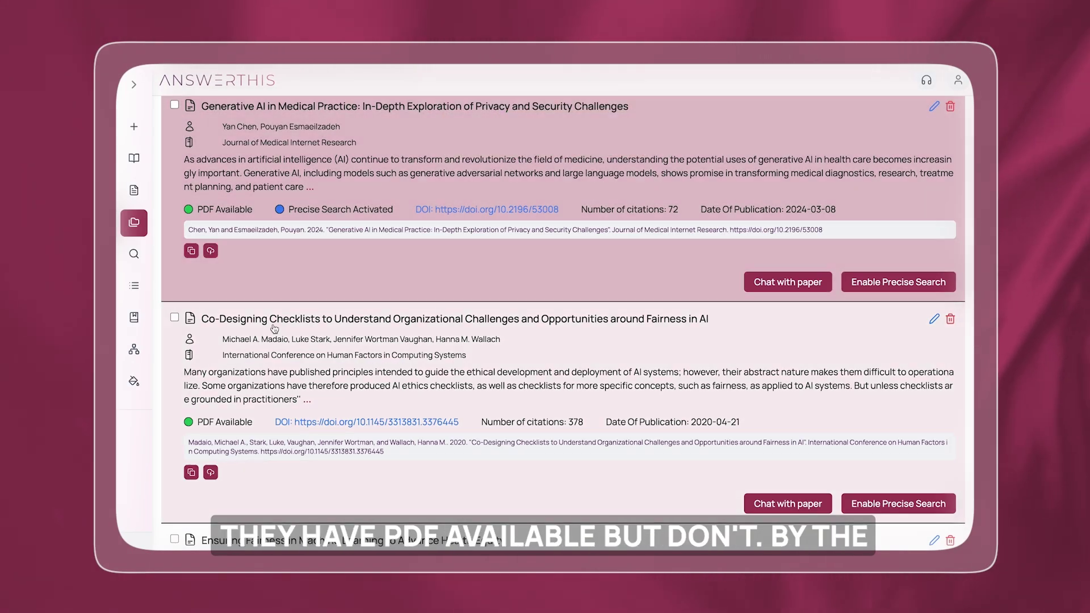
pyautogui.scroll(-4, 572, 296)
pyautogui.scroll(-6, 572, 296)
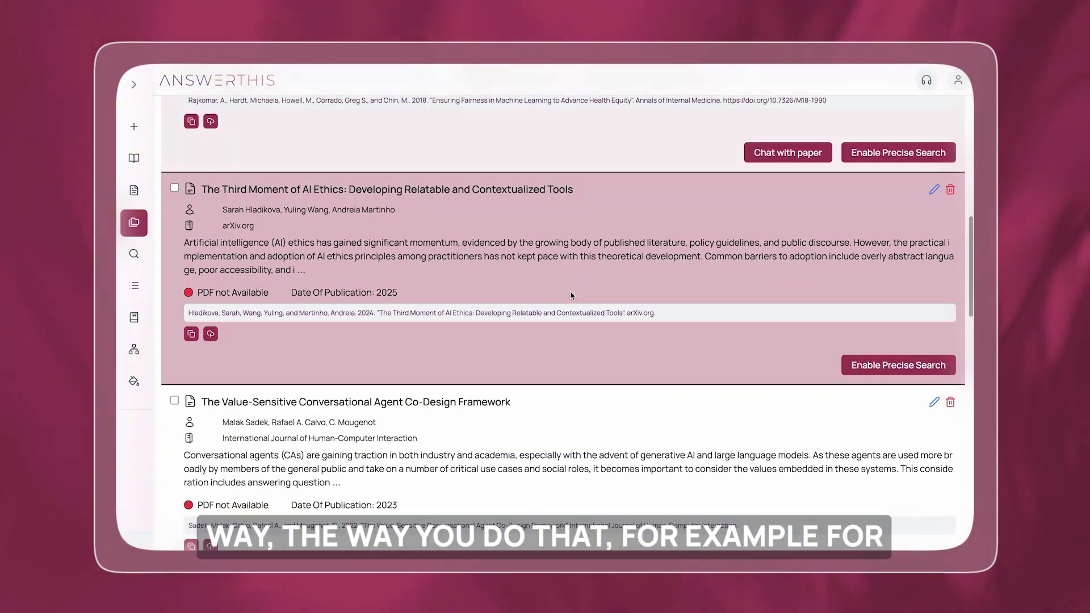
pyautogui.moveTo(189, 295); pyautogui.dragTo(269, 293)
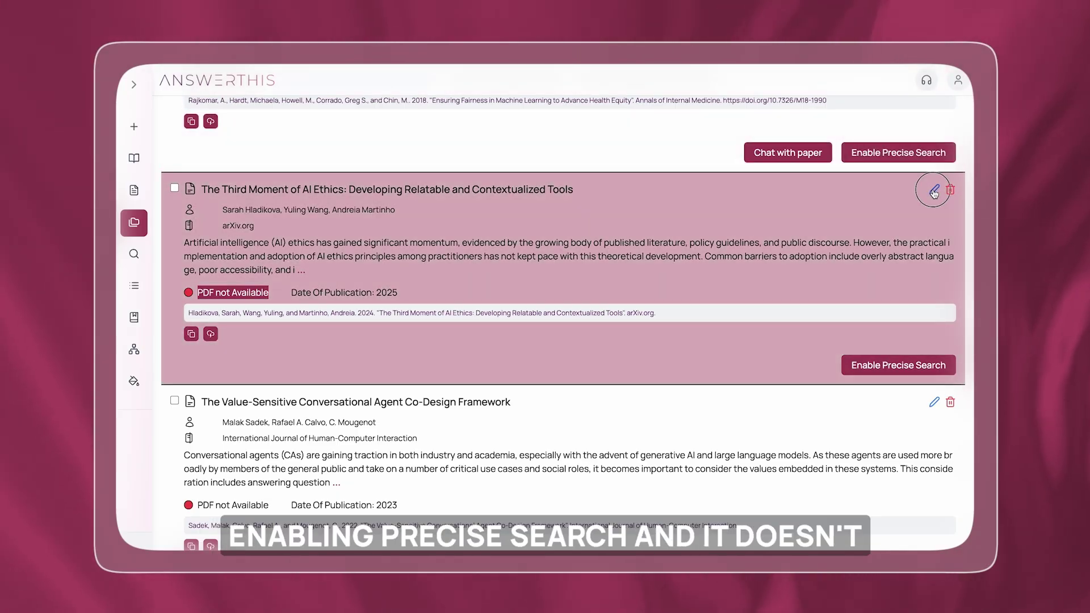
pyautogui.click(934, 189)
pyautogui.scroll(2, 730, 238)
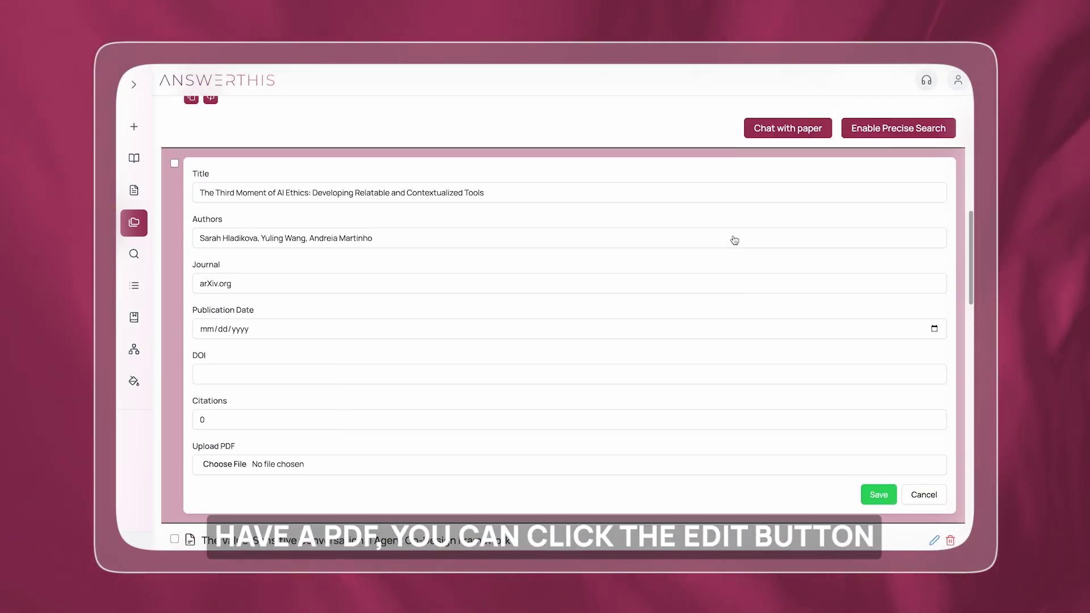
pyautogui.scroll(-2, 341, 418)
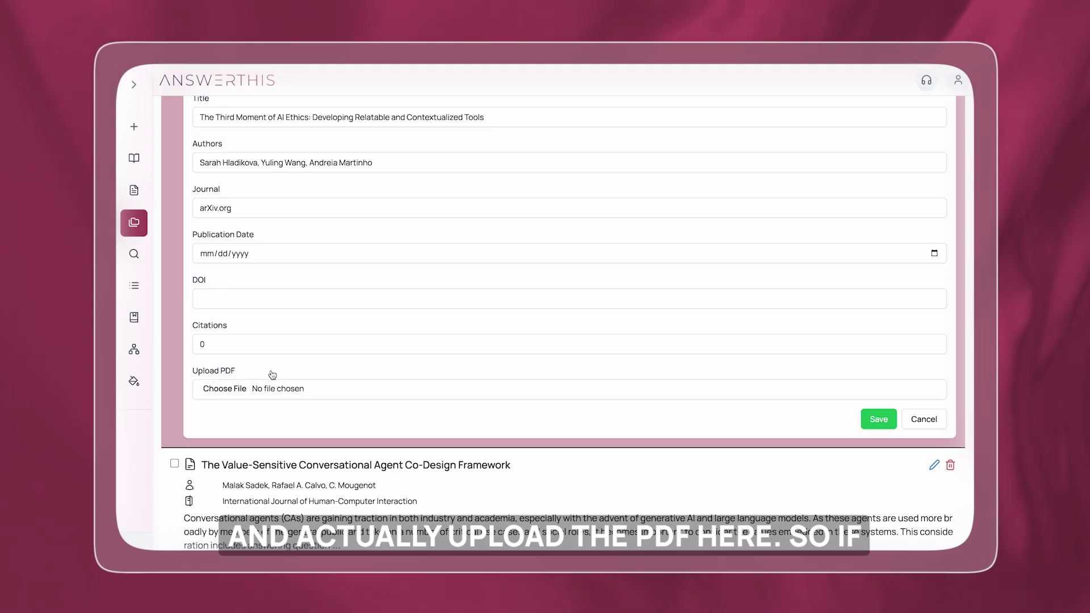
pyautogui.scroll(1, 270, 372)
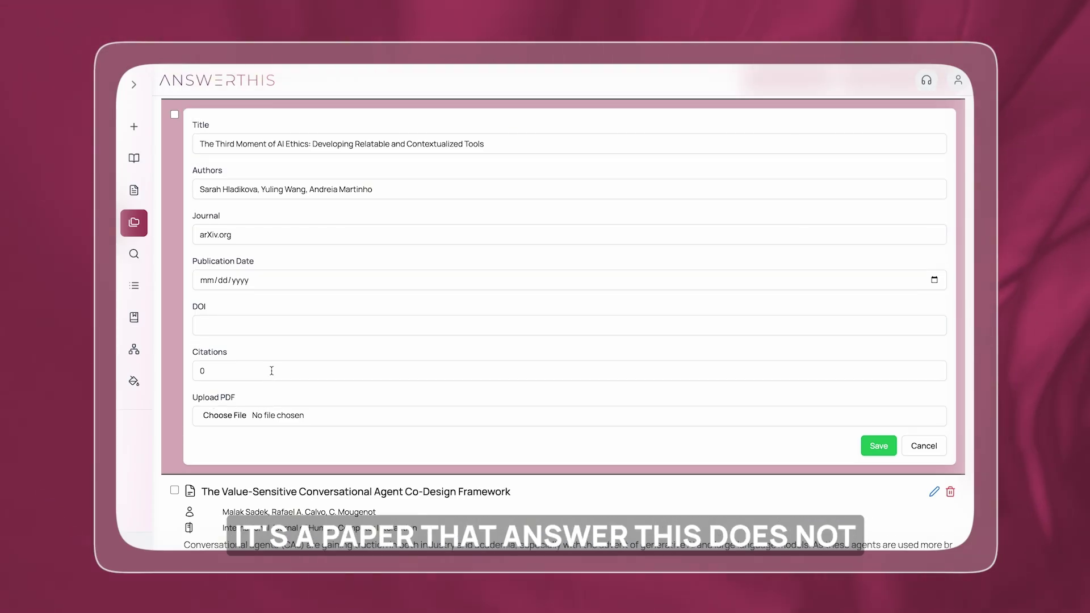
pyautogui.click(925, 446)
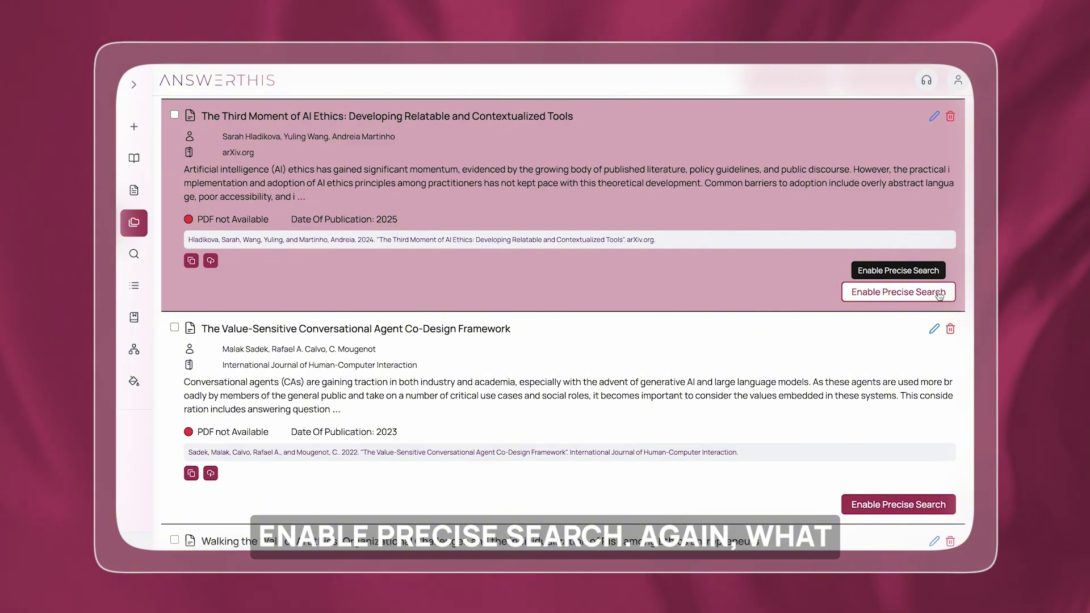
# Try enabling precise search on The Third Moment of AI Ethics, then select all library papers
pyautogui.click(887, 293)
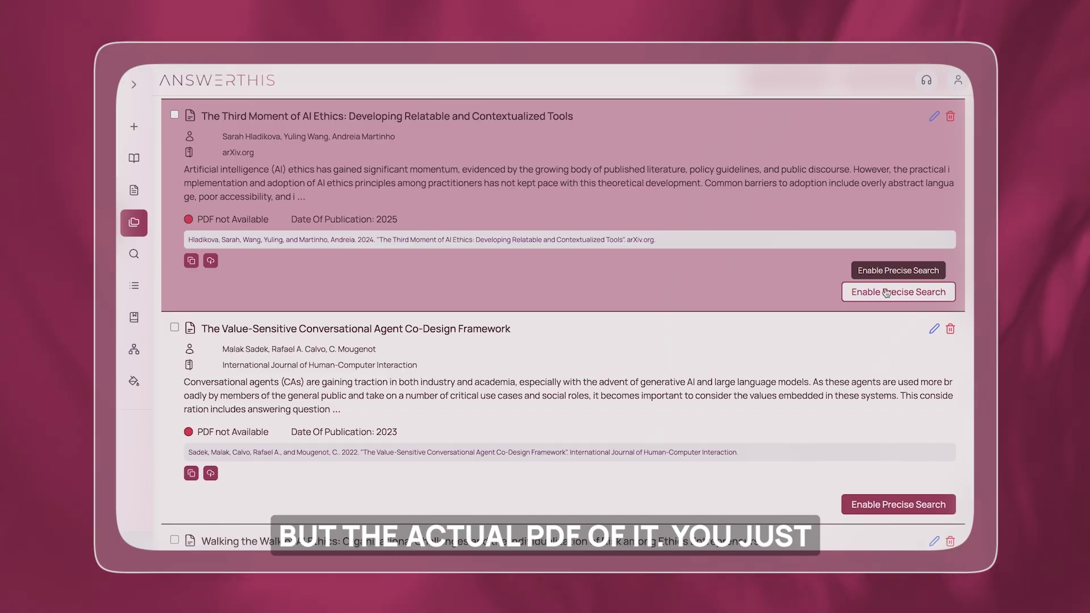
pyautogui.scroll(-1, 914, 204)
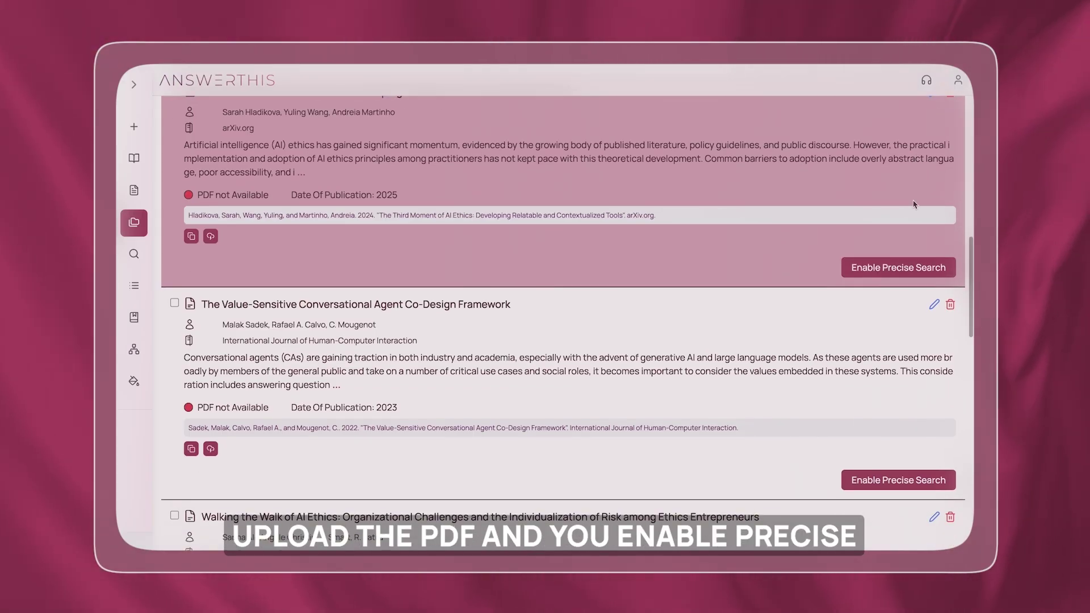
pyautogui.scroll(-9, 911, 213)
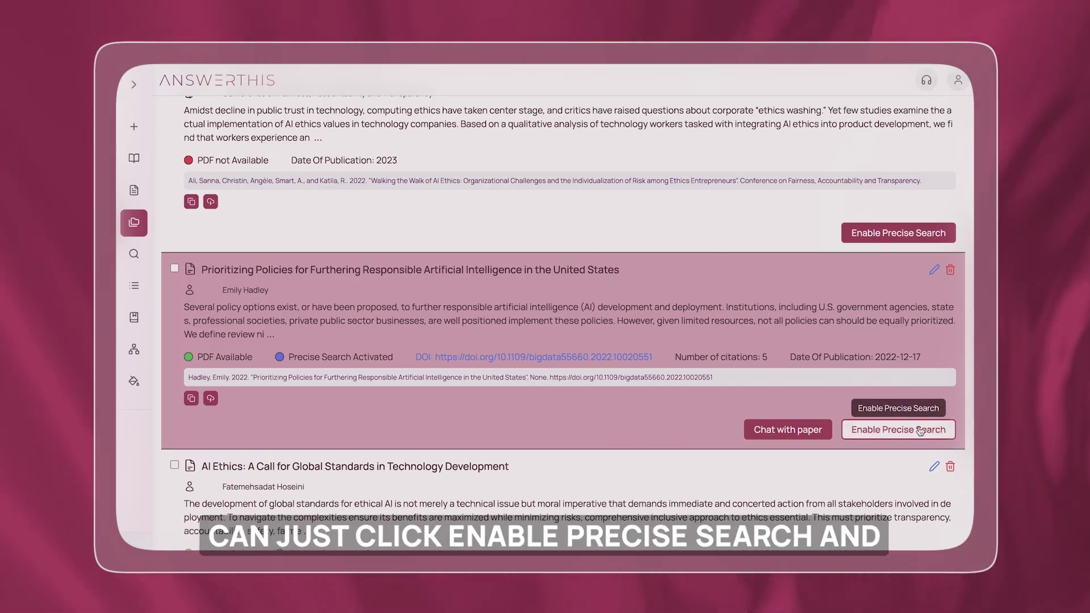
pyautogui.scroll(15, 795, 363)
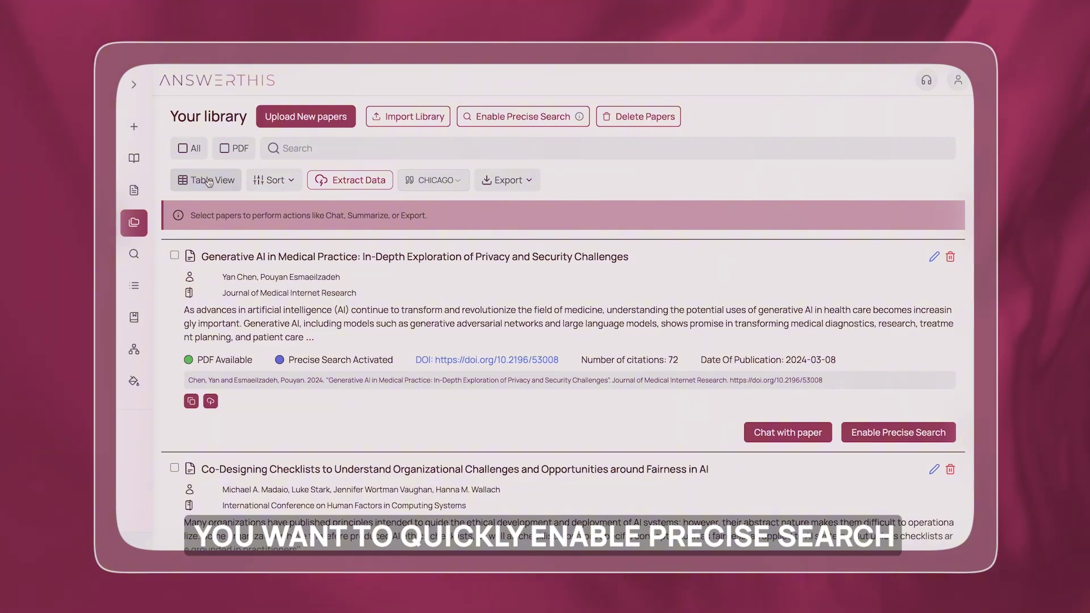
pyautogui.click(186, 149)
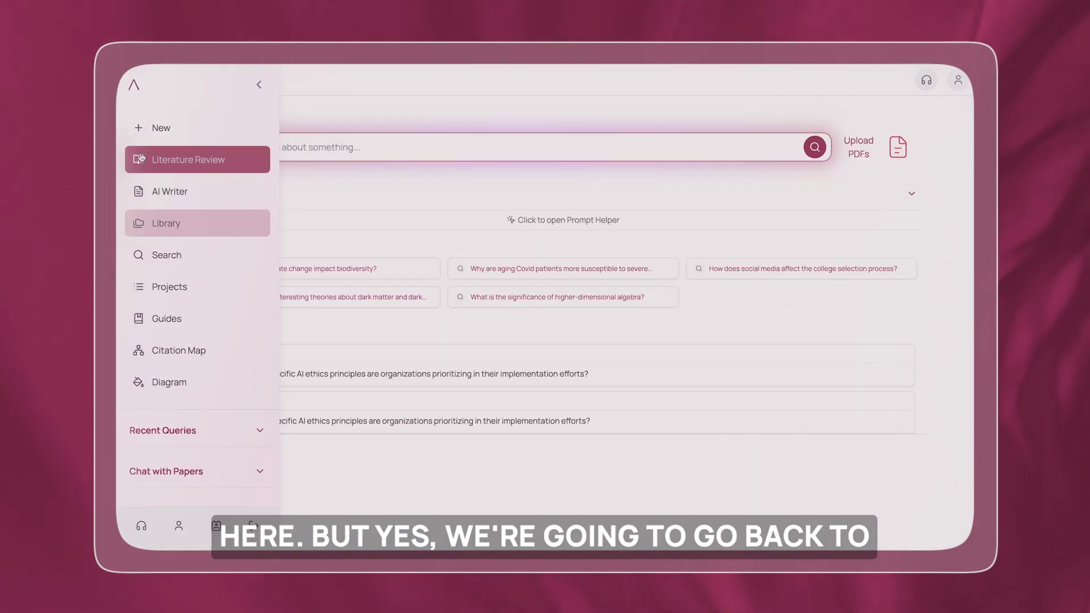
# Reopen 'Prioritized AI Ethics Principles in Organizational Implementation' and scroll through its answer sections
pyautogui.click(364, 369)
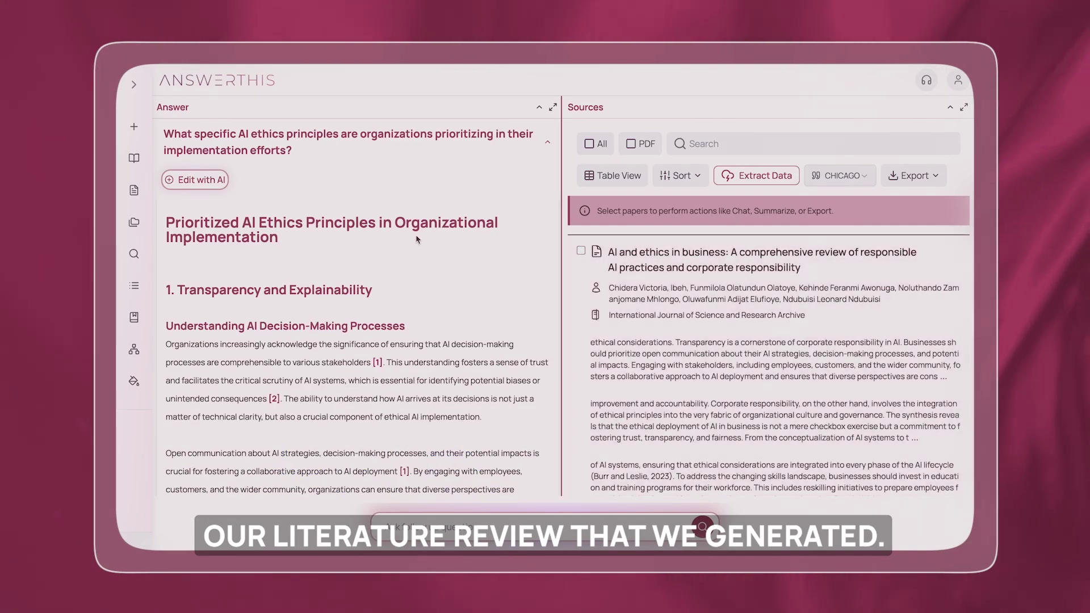
pyautogui.scroll(-10, 416, 235)
pyautogui.scroll(-15, 417, 235)
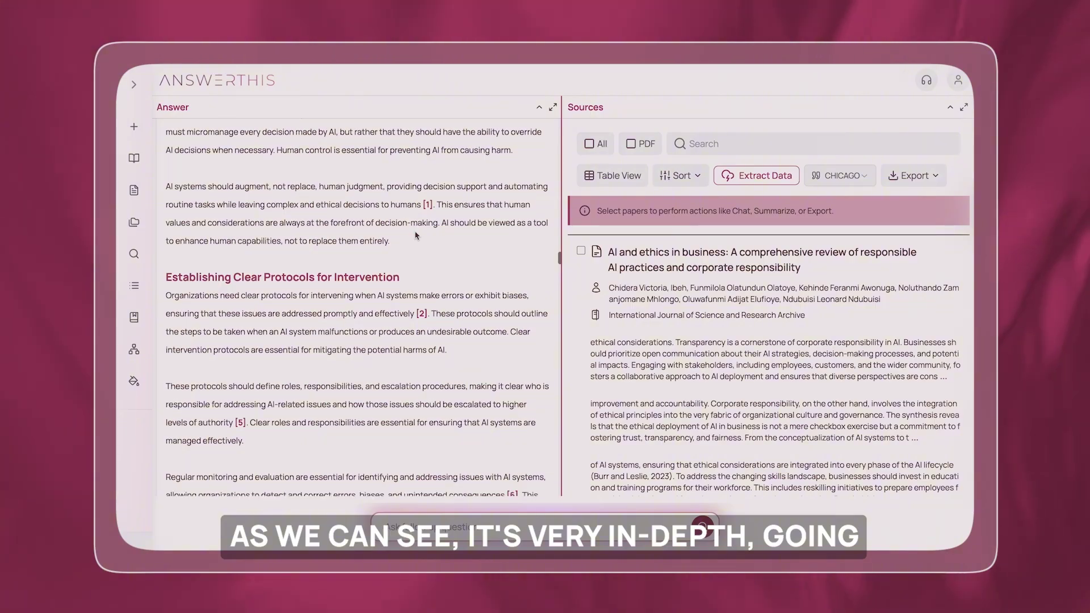
pyautogui.scroll(-6, 416, 235)
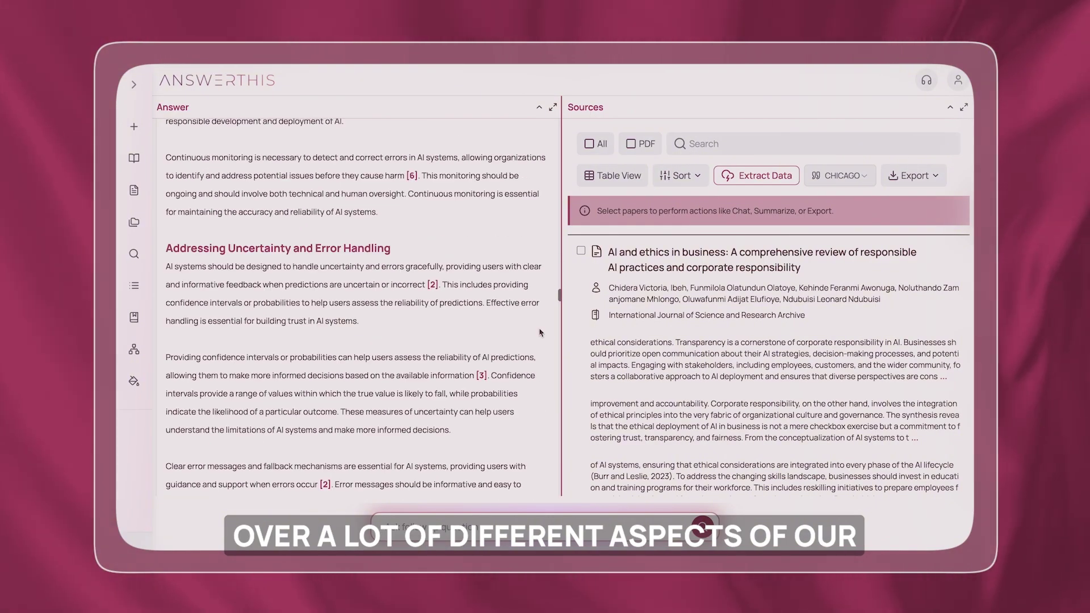
pyautogui.moveTo(560, 300); pyautogui.dragTo(559, 105)
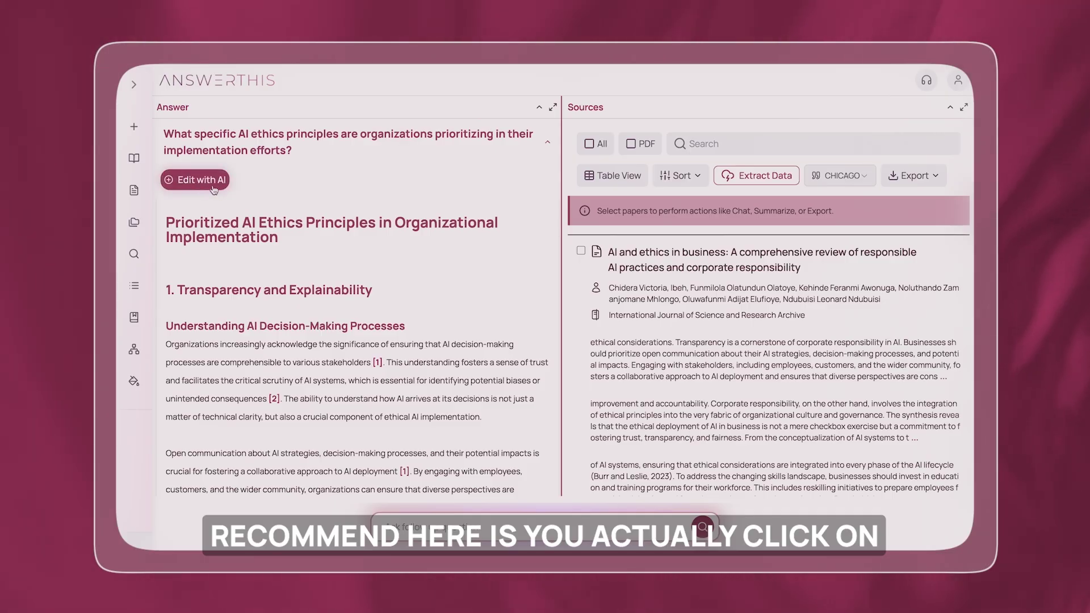
# Send the review into the editor and select the first paragraph under Understanding AI Decision-Making Processes
pyautogui.click(193, 180)
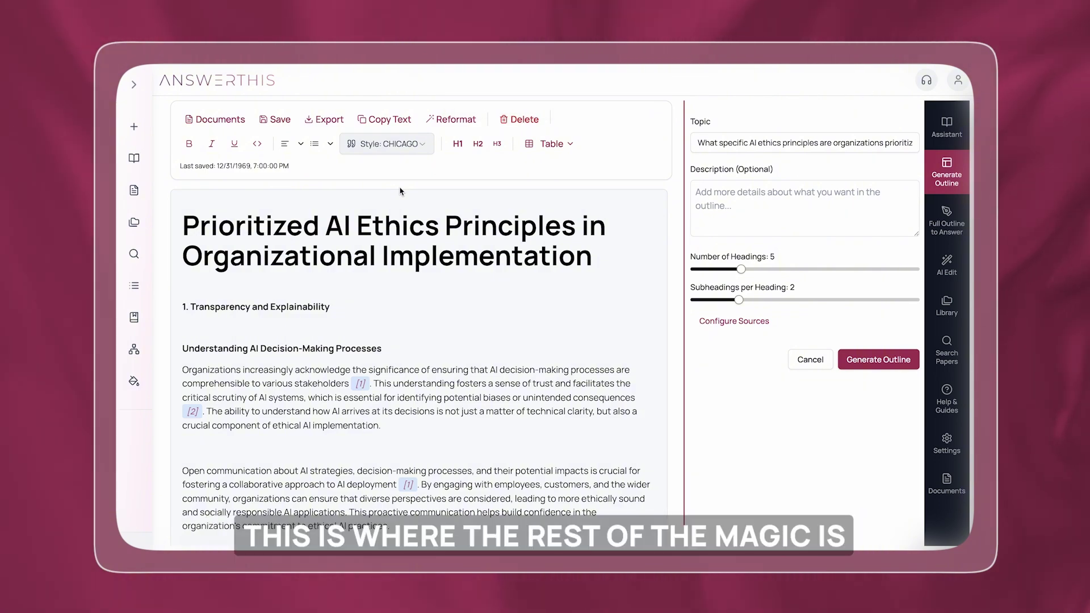
pyautogui.scroll(-2, 388, 234)
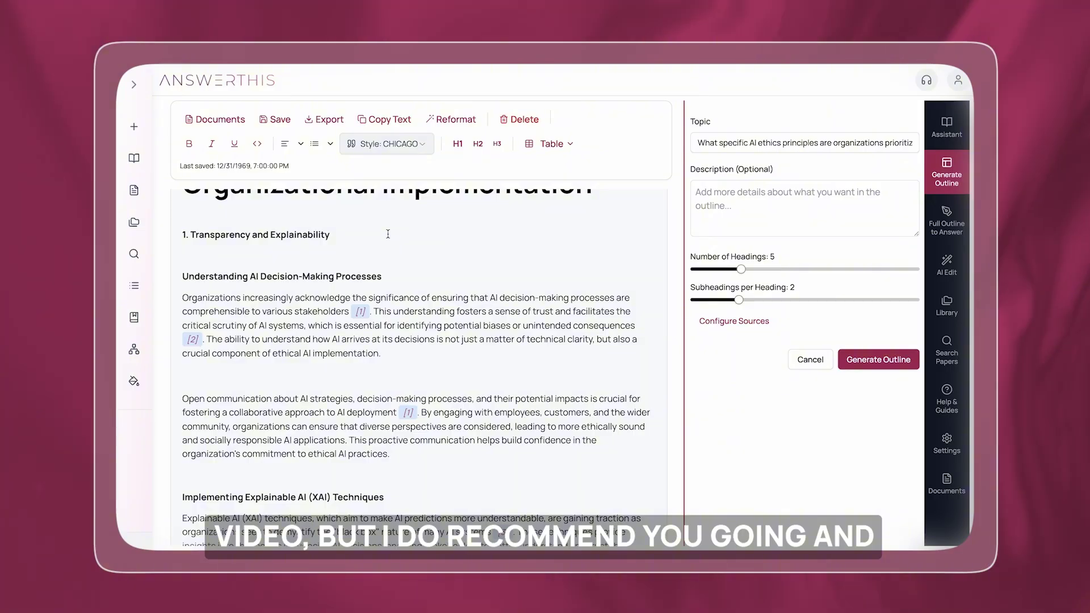
pyautogui.scroll(-1, 388, 233)
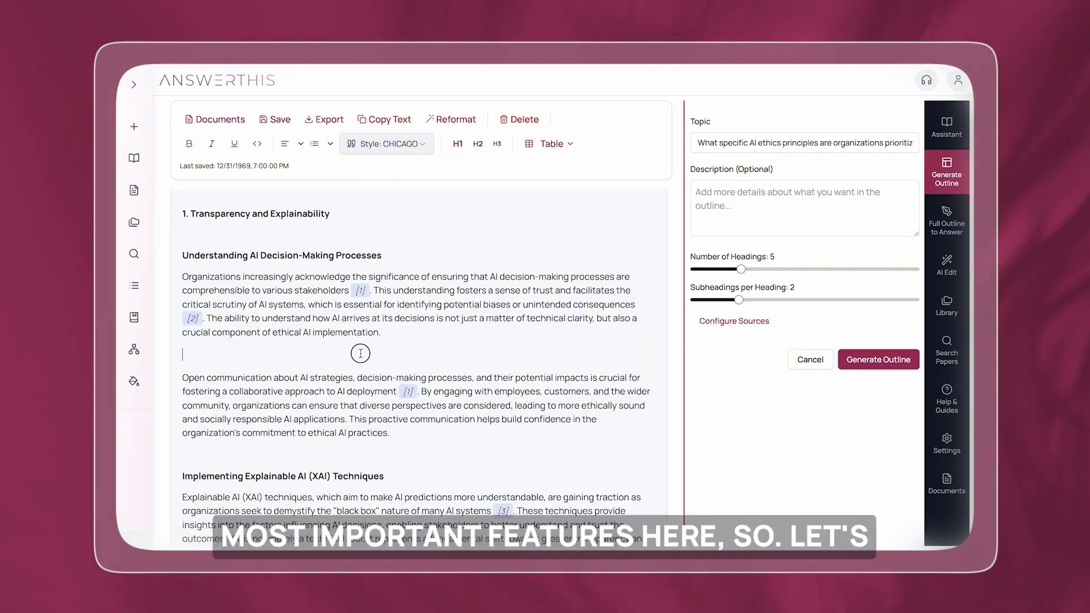
pyautogui.moveTo(406, 336); pyautogui.dragTo(182, 277)
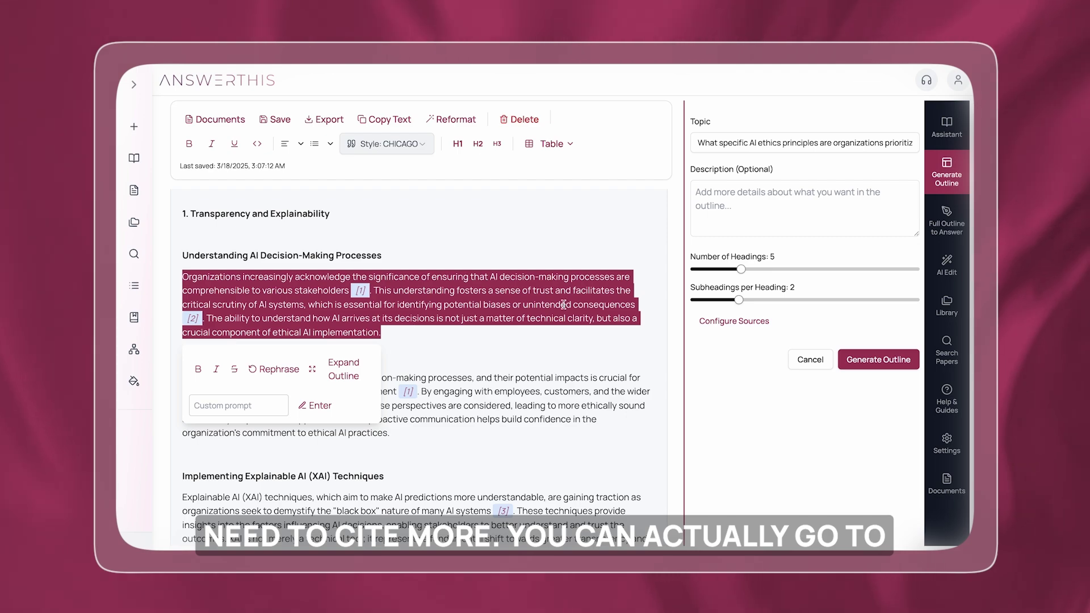
# Cite 'Generative AI in Medical Practice' after 'implementation' and reformat so it becomes [3]
pyautogui.click(549, 329)
pyautogui.click(949, 299)
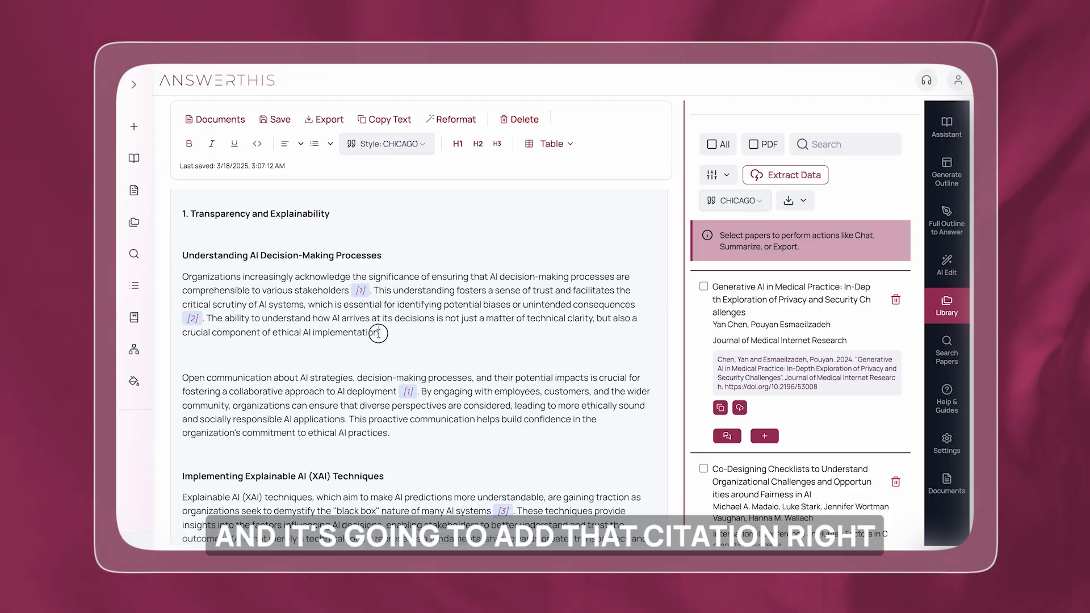
pyautogui.click(764, 436)
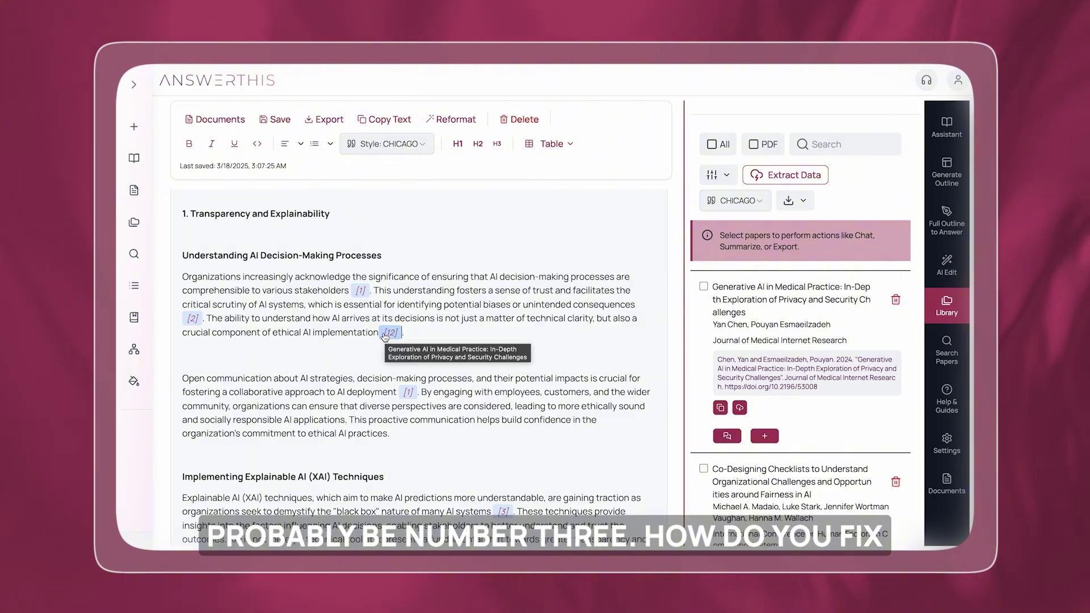
pyautogui.click(452, 119)
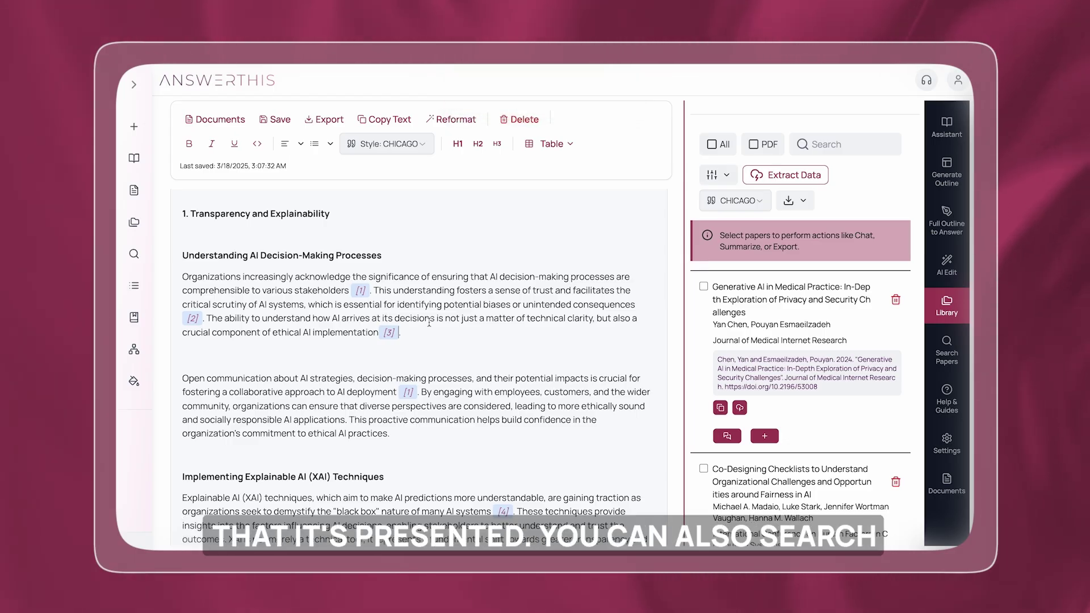
pyautogui.click(946, 260)
pyautogui.click(947, 351)
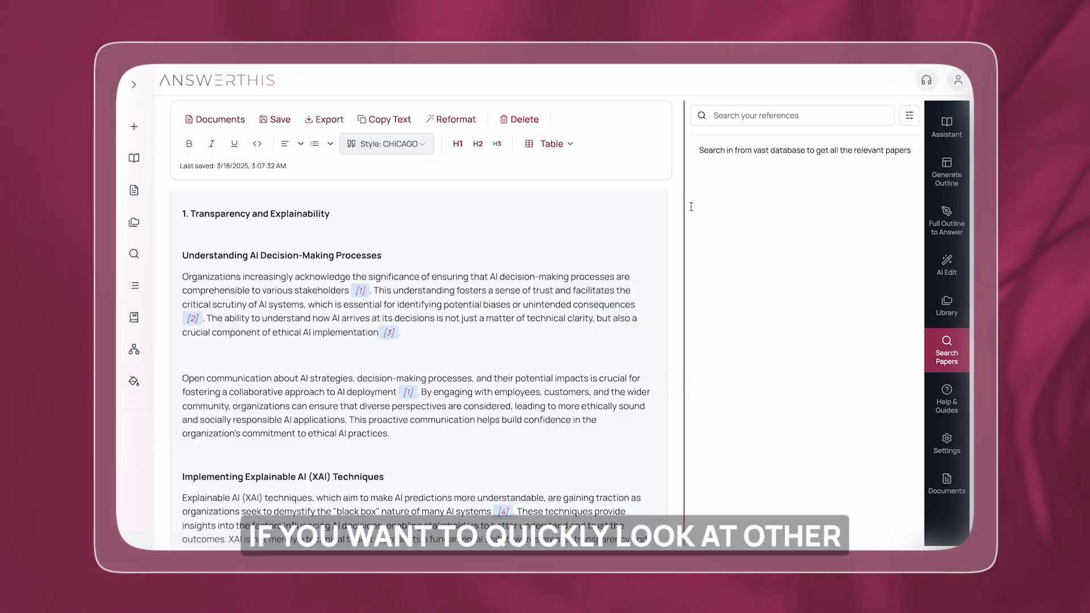
# Search papers for 'AI ethics' and cite 'From Bias to Fairness' as [4] below the first paragraph
pyautogui.click(774, 119)
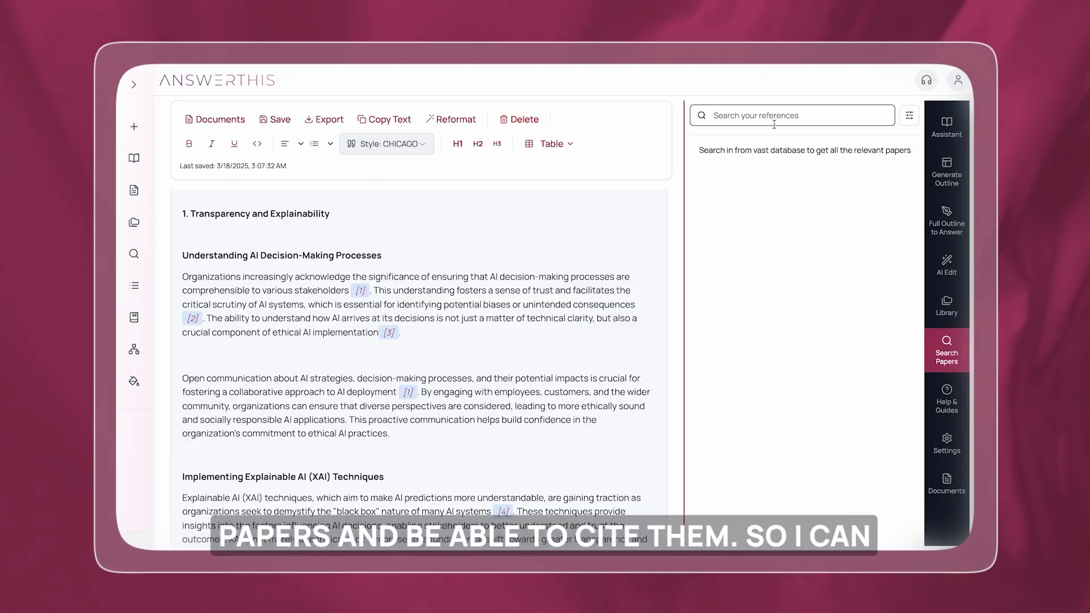
pyautogui.write('AI w')
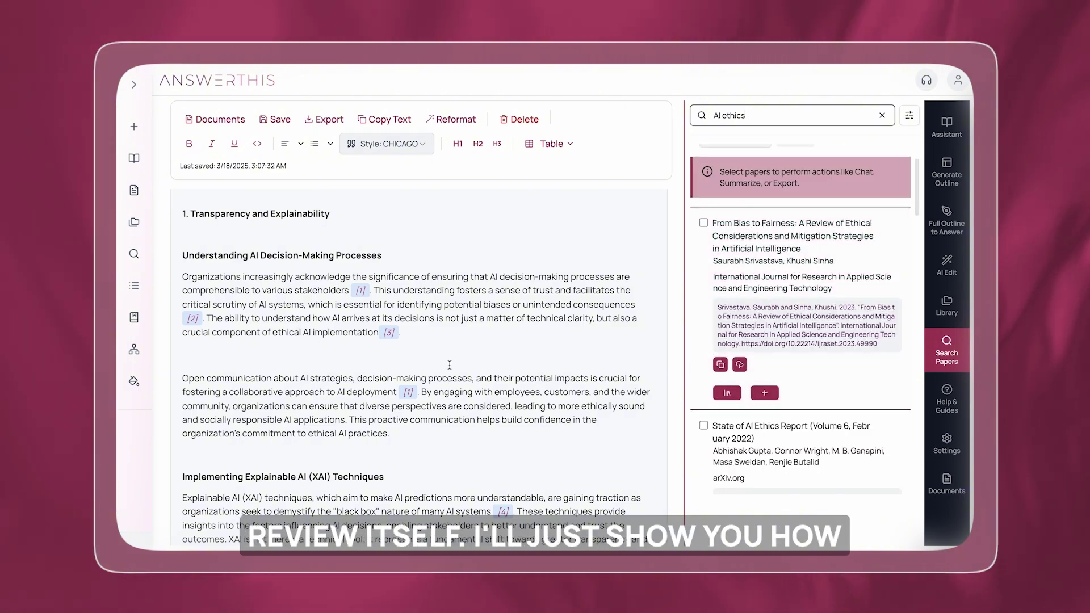
pyautogui.moveTo(794, 250); pyautogui.dragTo(534, 359)
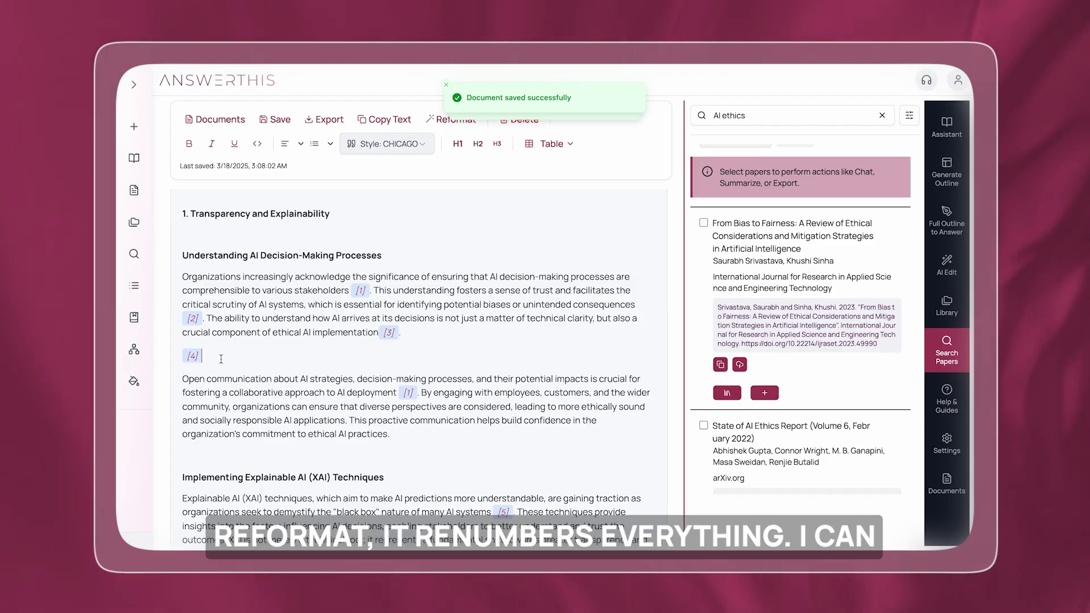
pyautogui.moveTo(420, 333); pyautogui.dragTo(180, 273)
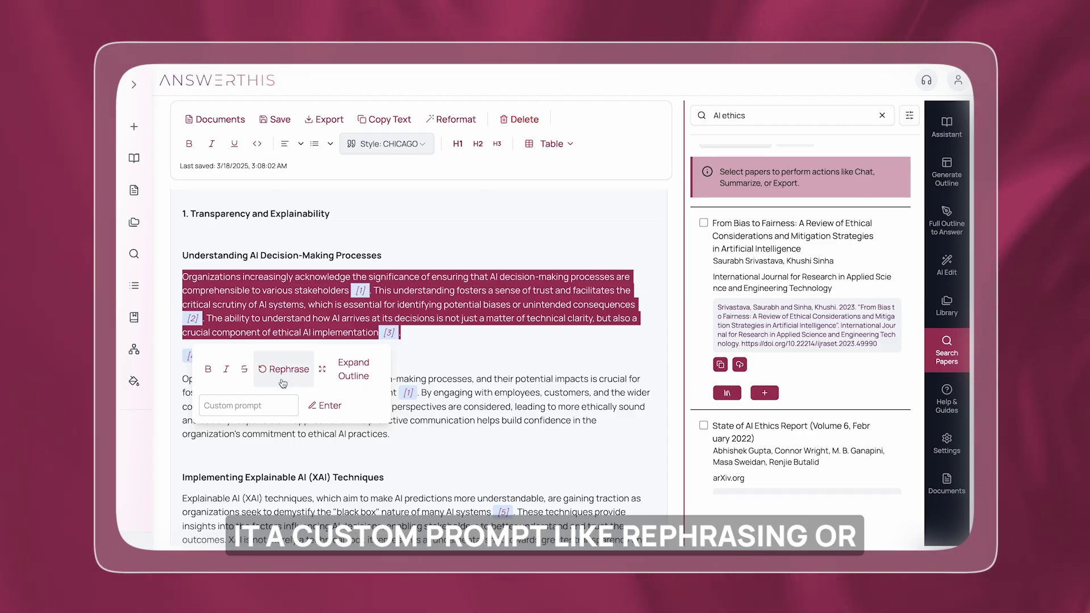
# Apply the custom prompt 'expand this paragraph' to the first paragraph and review the lengthened text
pyautogui.click(261, 405)
pyautogui.write('expan')
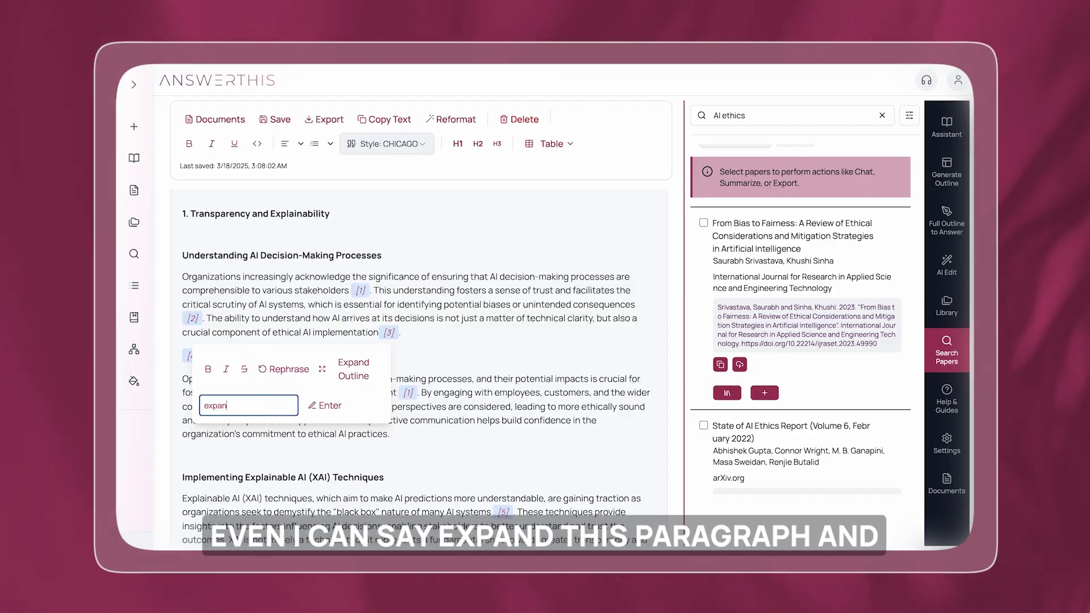
pyautogui.write('d this paragraph')
pyautogui.press('Return')
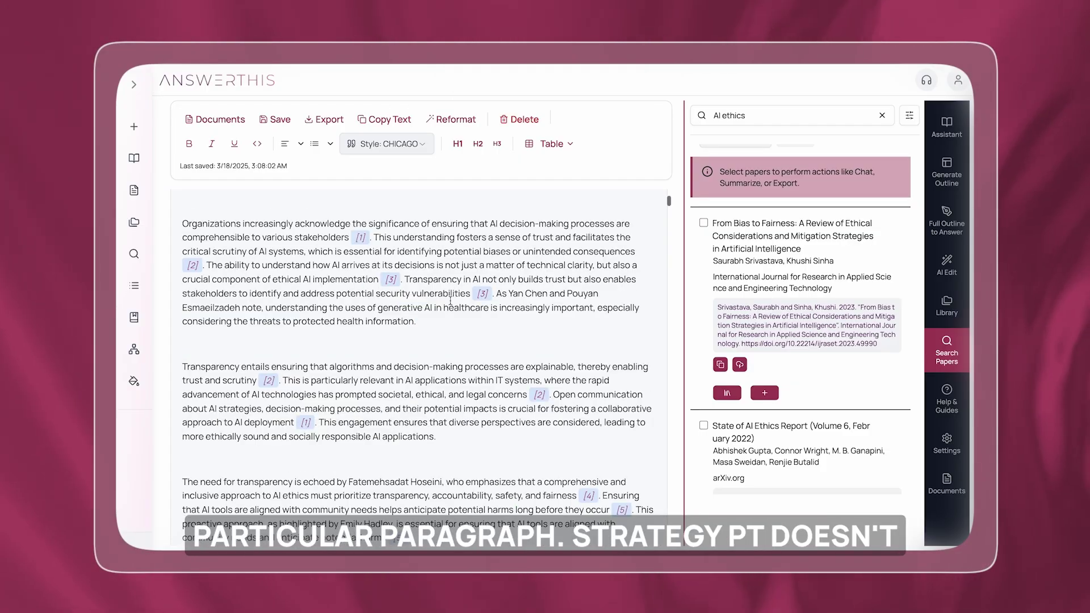
pyautogui.scroll(-1, 450, 301)
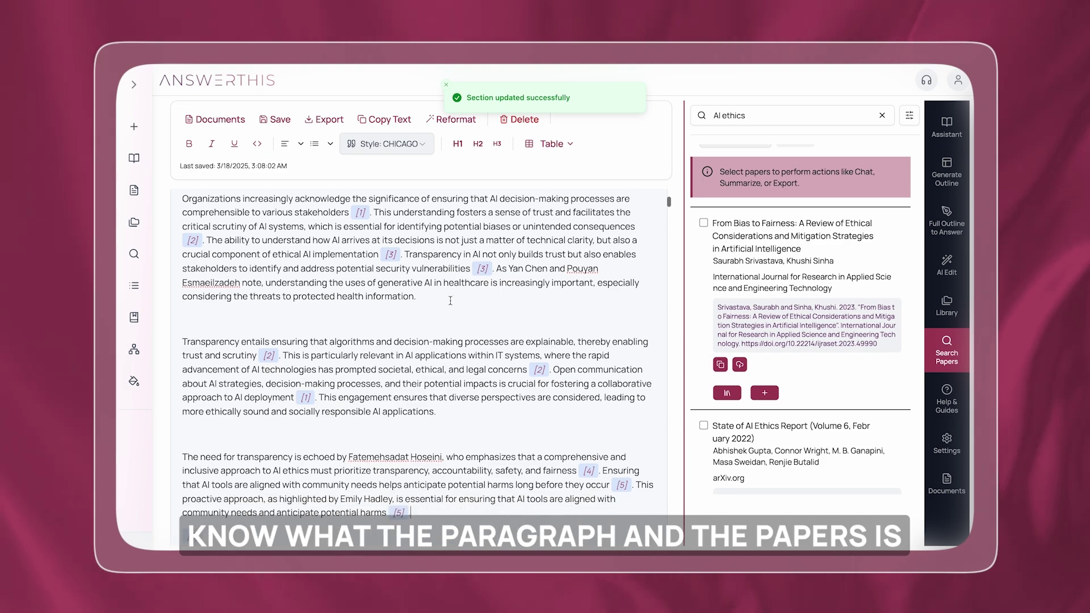
pyautogui.scroll(-1, 451, 300)
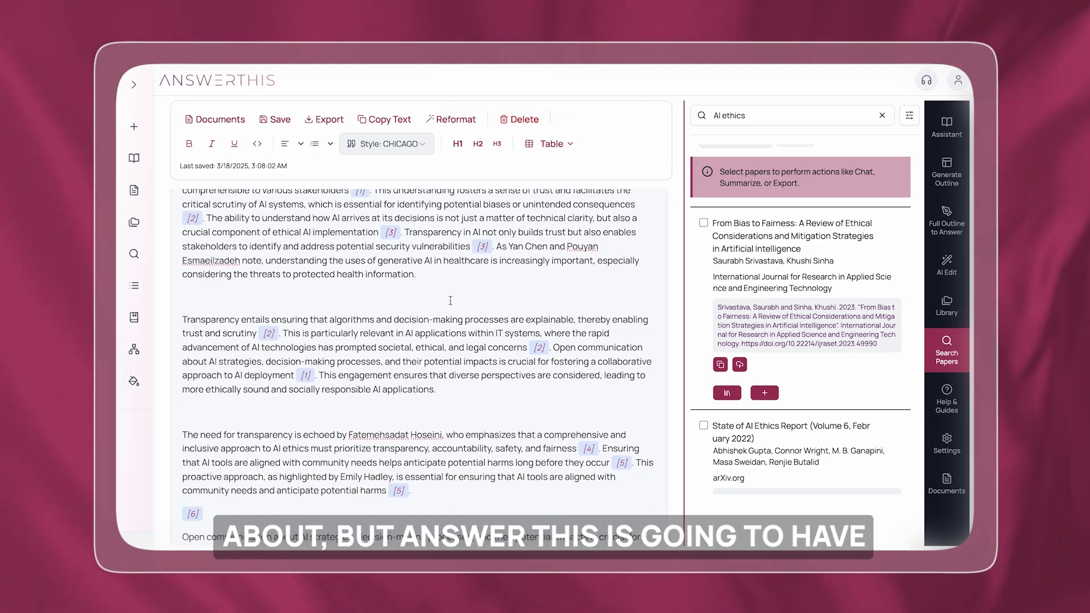
pyautogui.scroll(1, 450, 300)
pyautogui.scroll(1, 450, 300)
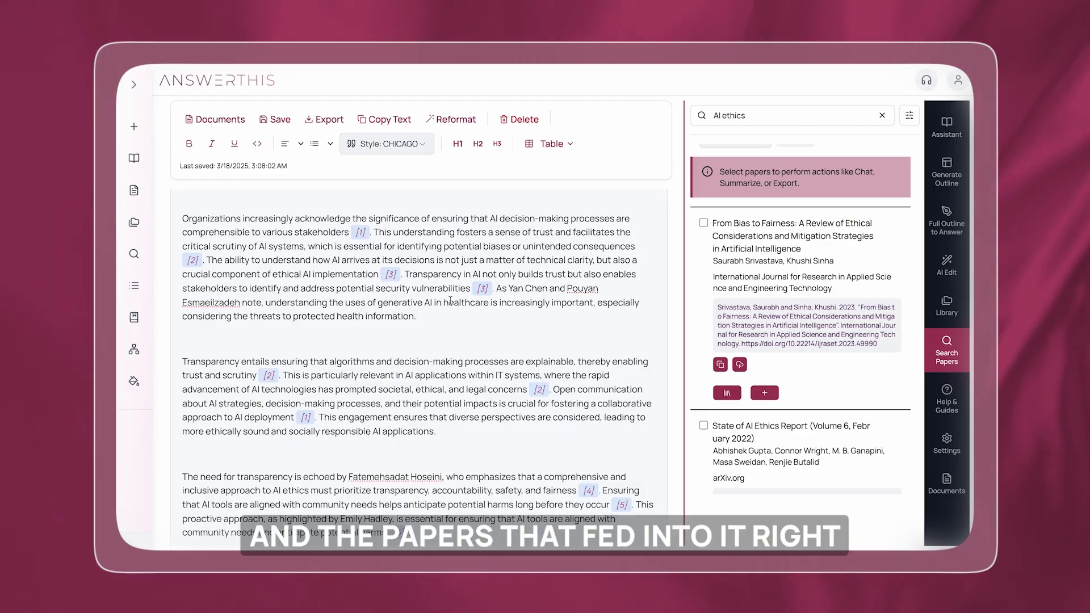
pyautogui.scroll(2, 450, 301)
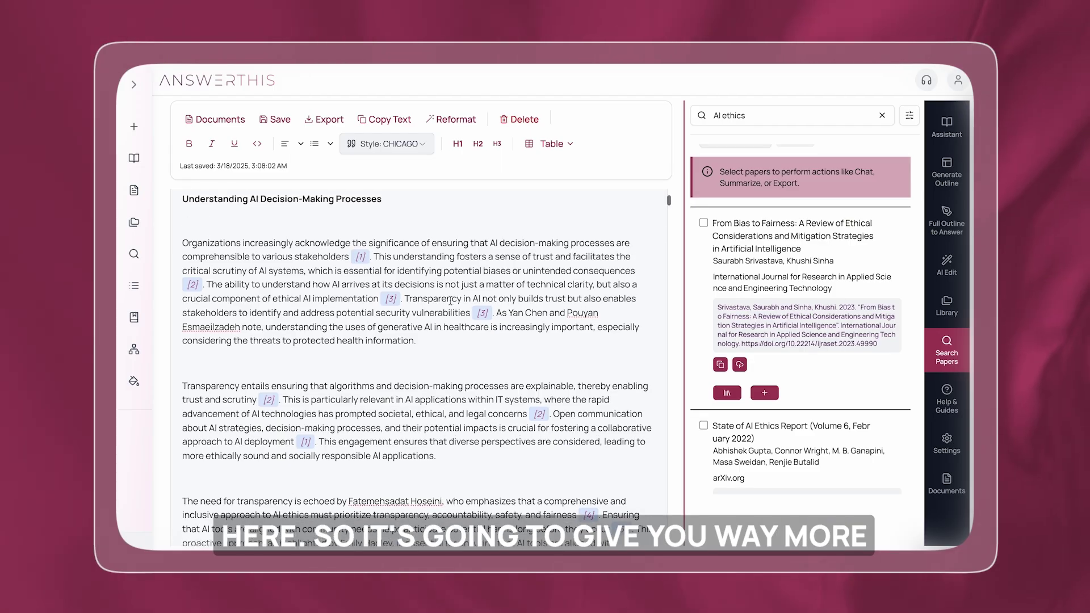
pyautogui.scroll(7, 450, 300)
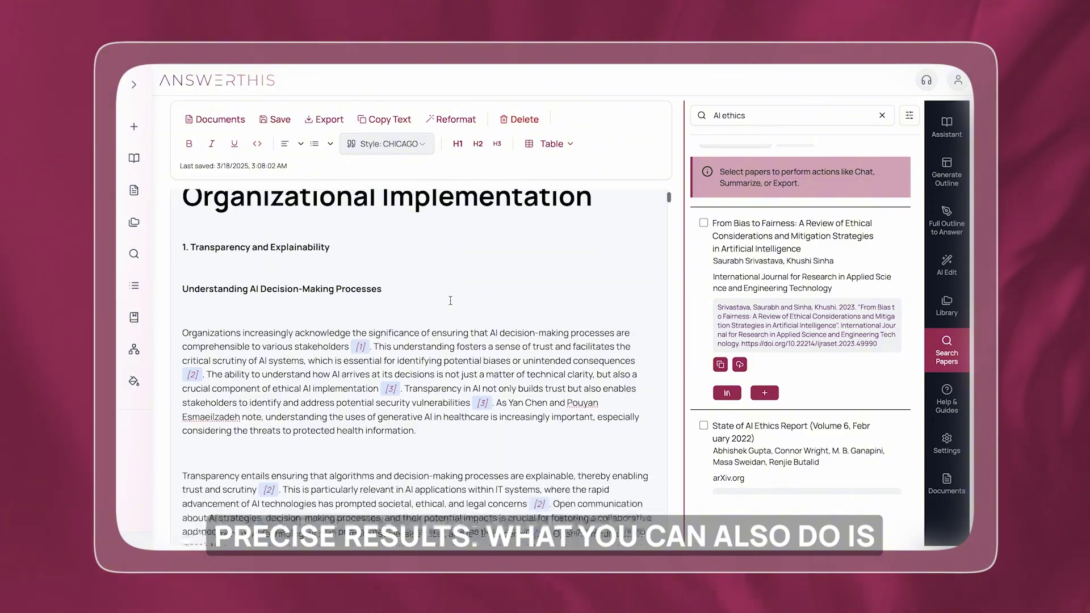
pyautogui.scroll(-8, 450, 300)
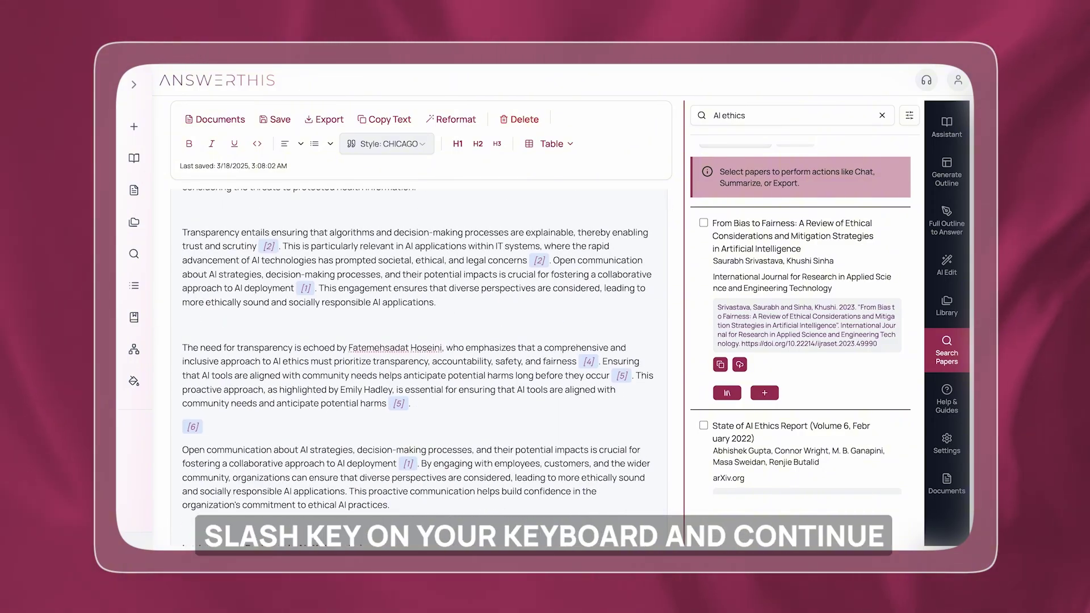
# Dismiss the slash command menu, open the AI Edit tools and select a paragraph
pyautogui.write('/')
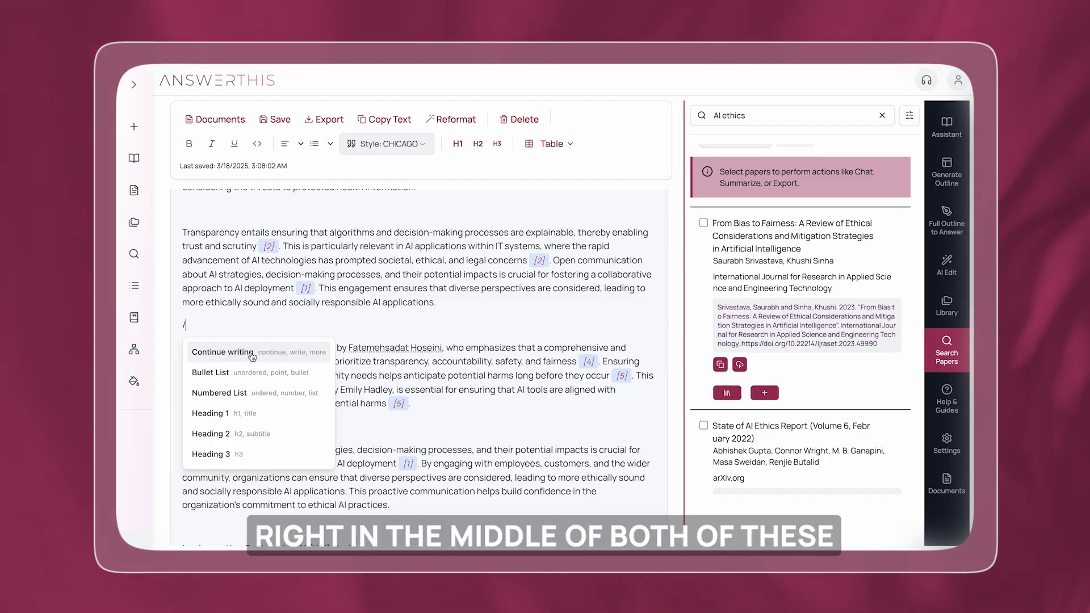
pyautogui.press('BackSpace')
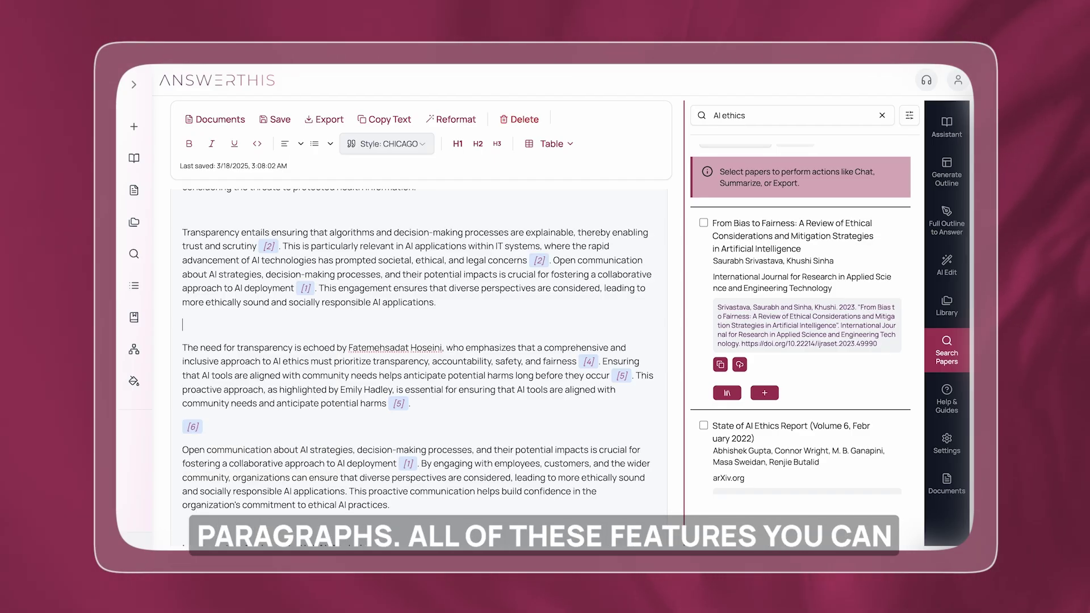
pyautogui.click(947, 266)
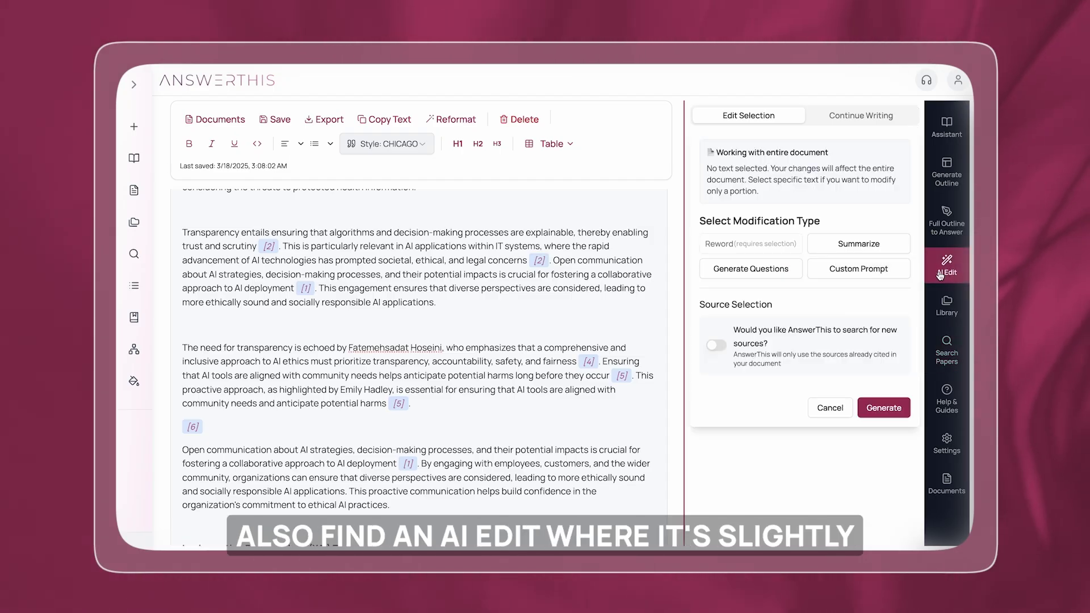
pyautogui.scroll(-1, 304, 333)
pyautogui.moveTo(410, 381); pyautogui.dragTo(181, 323)
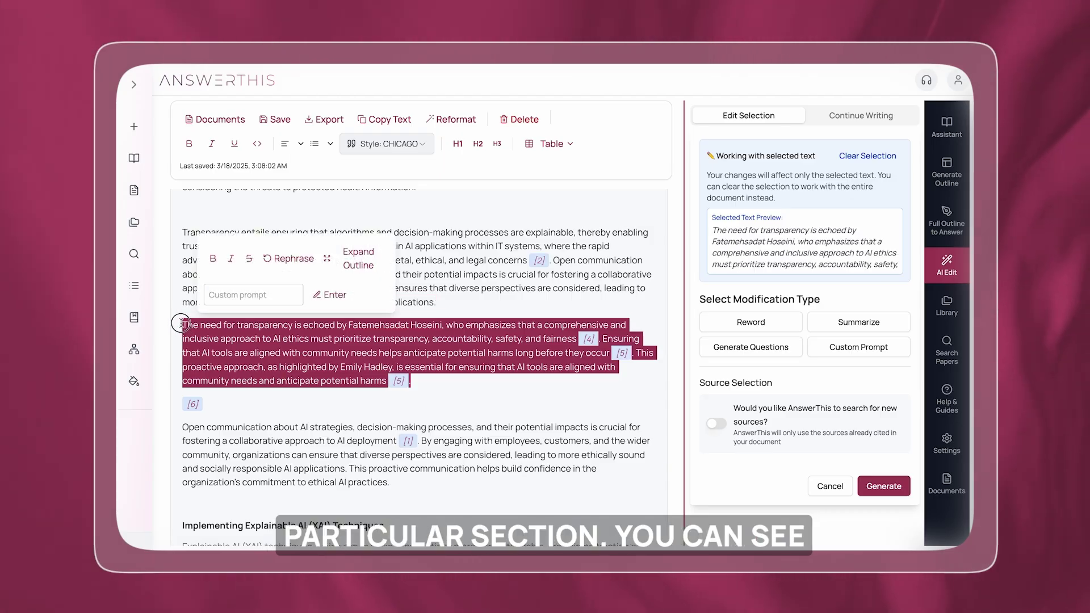
# Try the Continue Writing options, then show the outline generator prefilled with the AI ethics principles topic
pyautogui.click(719, 154)
pyautogui.scroll(-3, 749, 253)
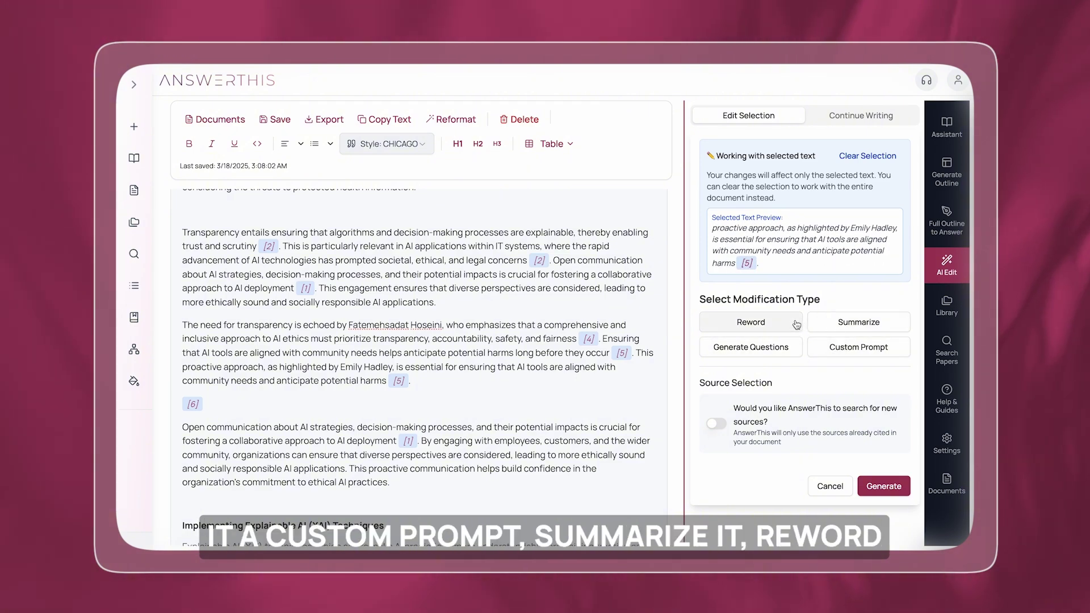
pyautogui.click(860, 116)
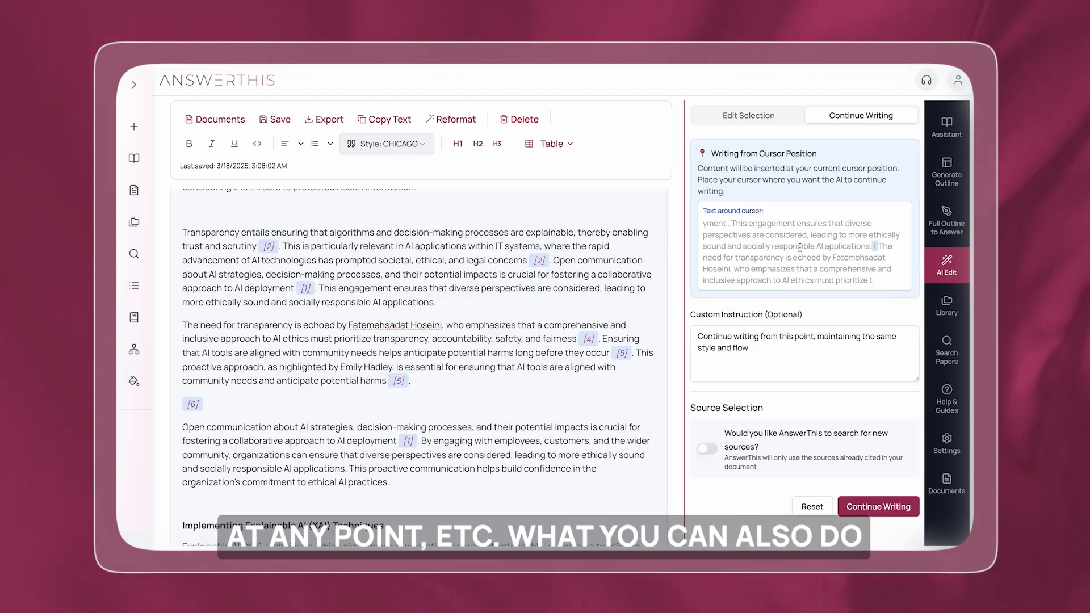
pyautogui.click(933, 185)
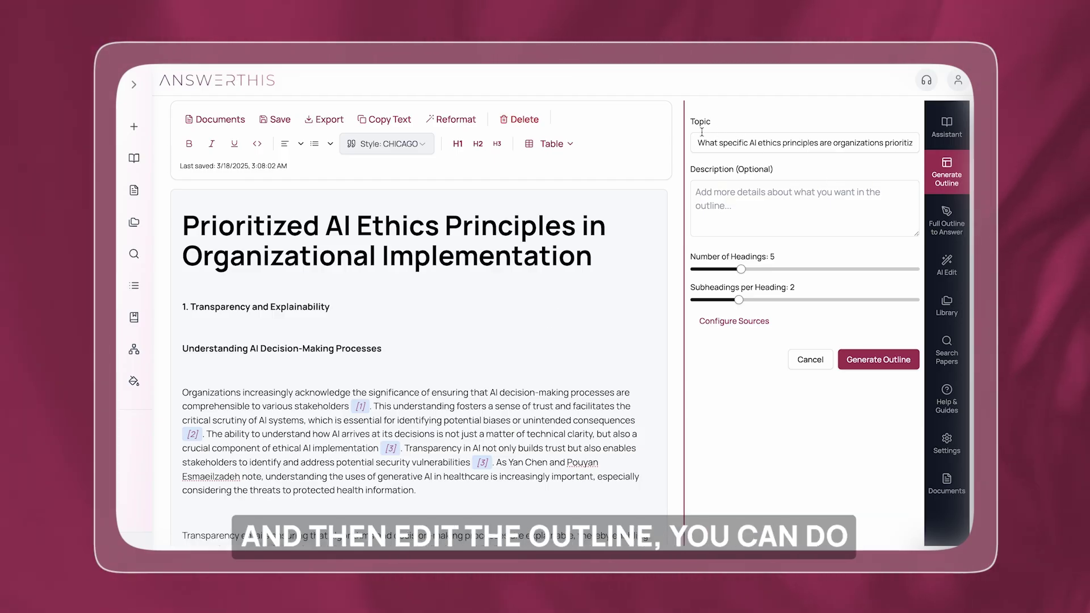
pyautogui.moveTo(691, 144); pyautogui.dragTo(920, 145)
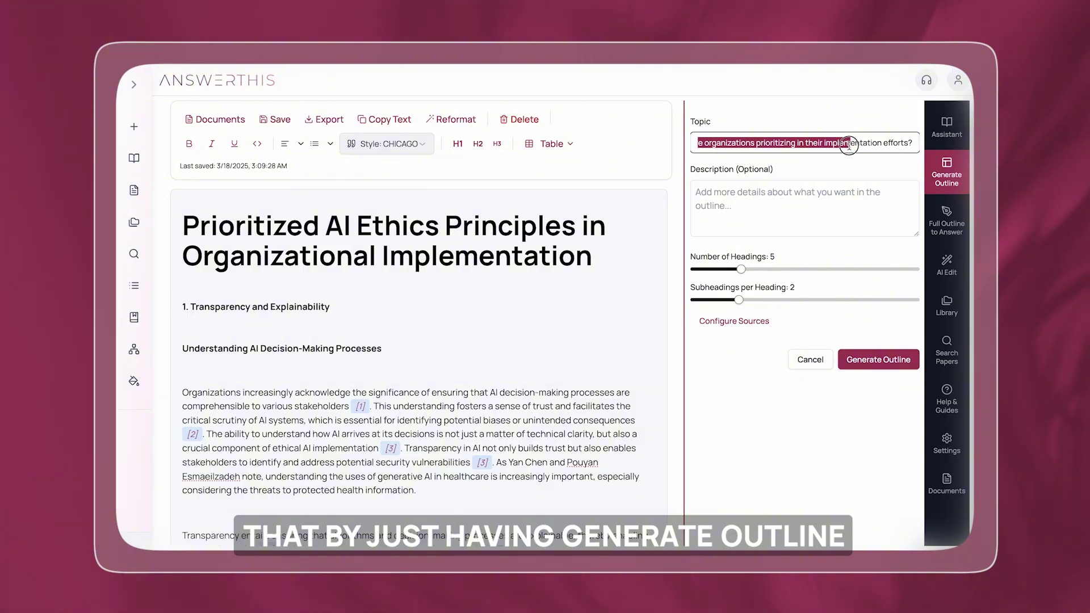
pyautogui.click(709, 136)
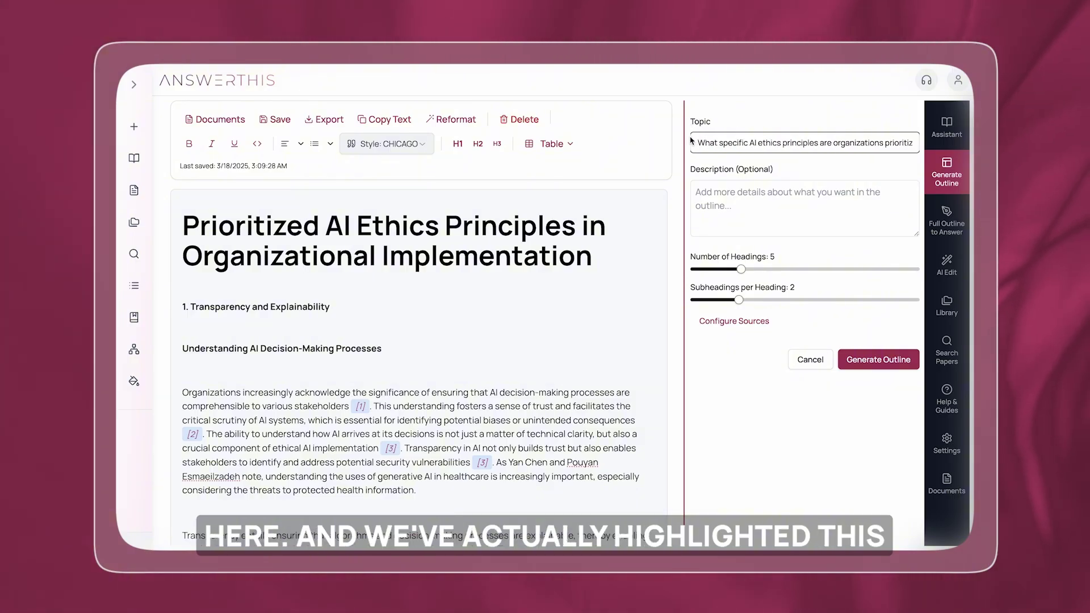